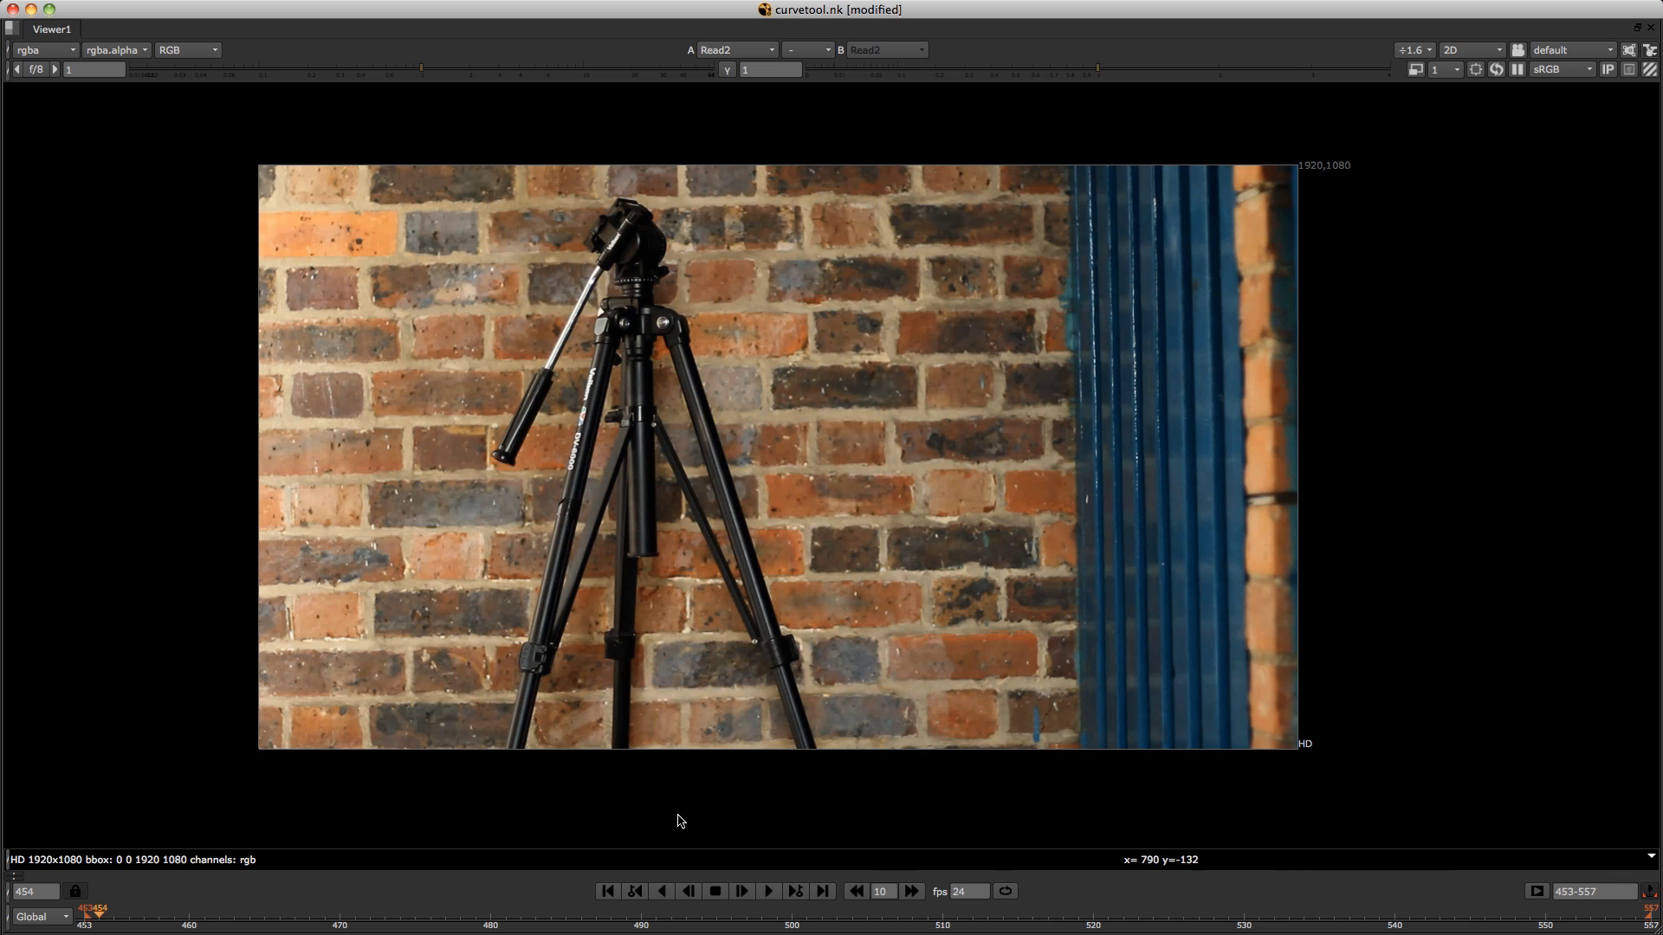
Play back the tripod-against-brick-wall plate in the viewer.
{"action": "left_click", "coordinate": [770, 892]}
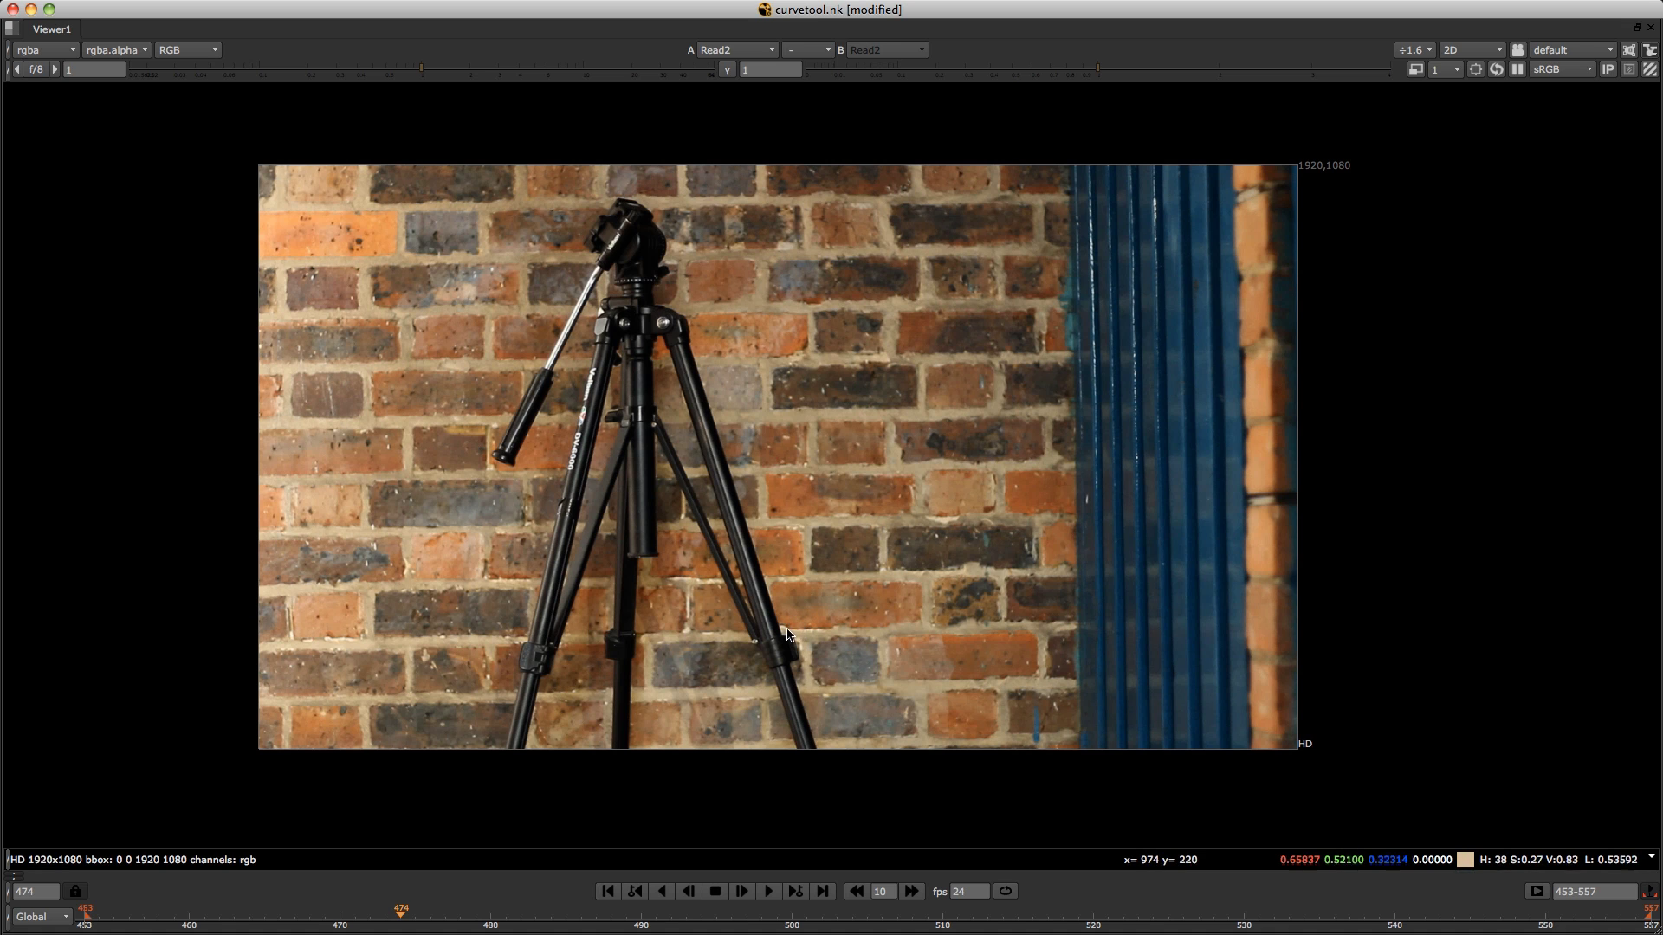
Toggle the viewer between Read1 and Read2, then play and stop the clean plate.
{"action": "key", "text": "space"}
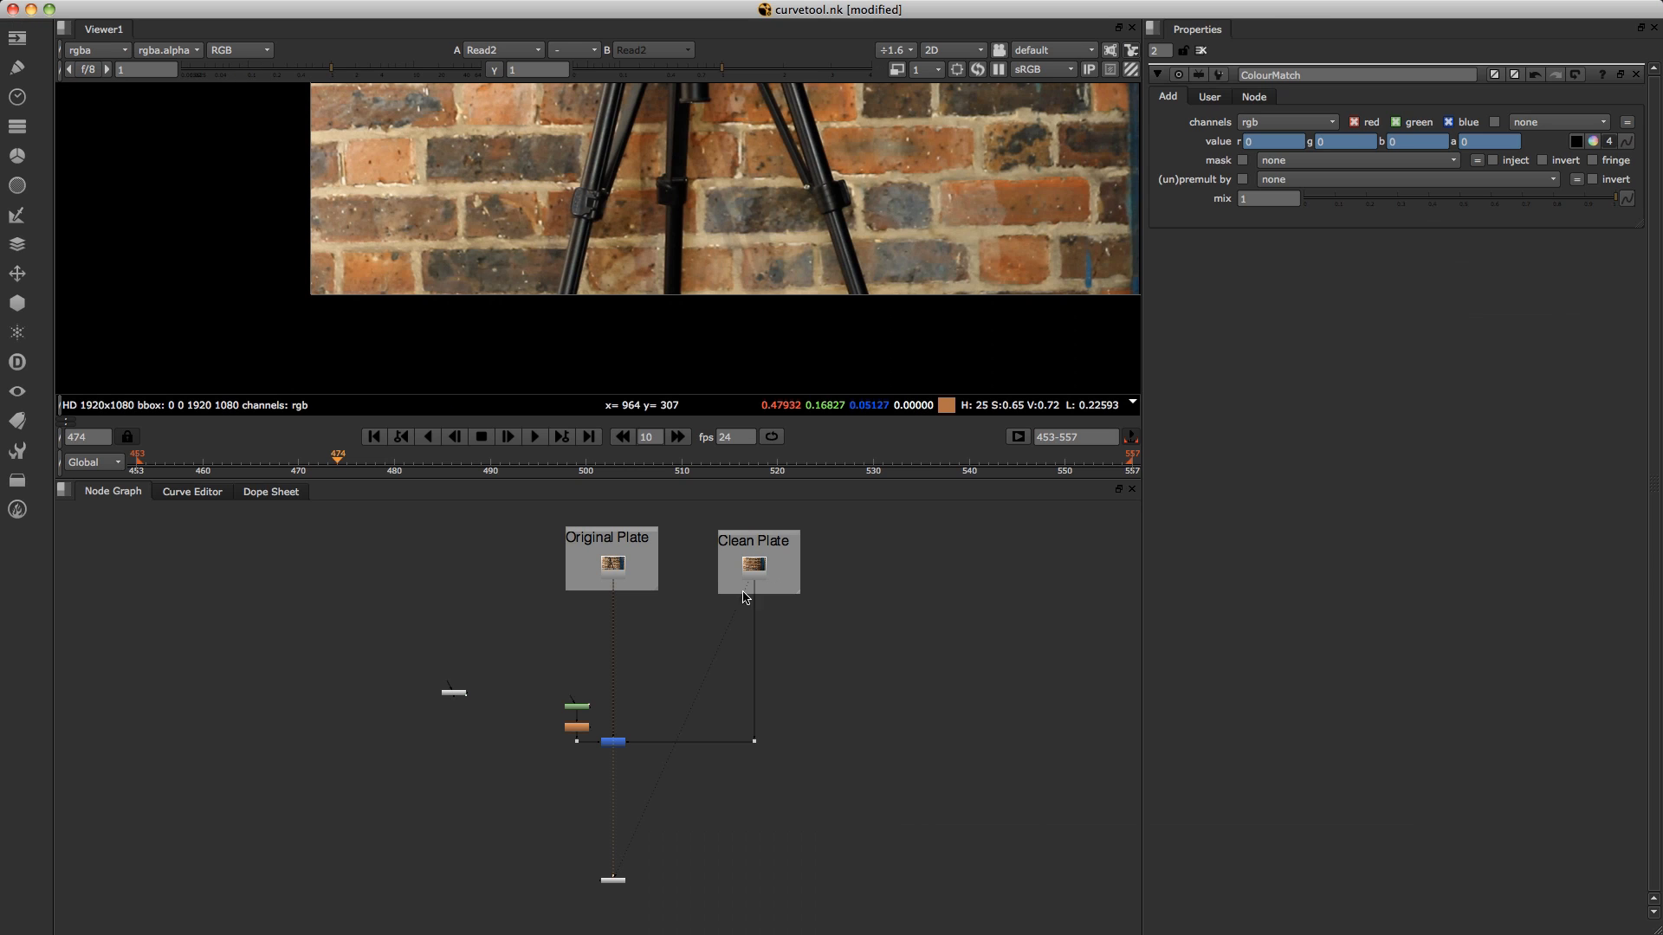
{"action": "scroll", "coordinate": [824, 228], "scroll_direction": "up", "scroll_amount": 2}
{"action": "scroll", "coordinate": [816, 242], "scroll_direction": "up", "scroll_amount": 2}
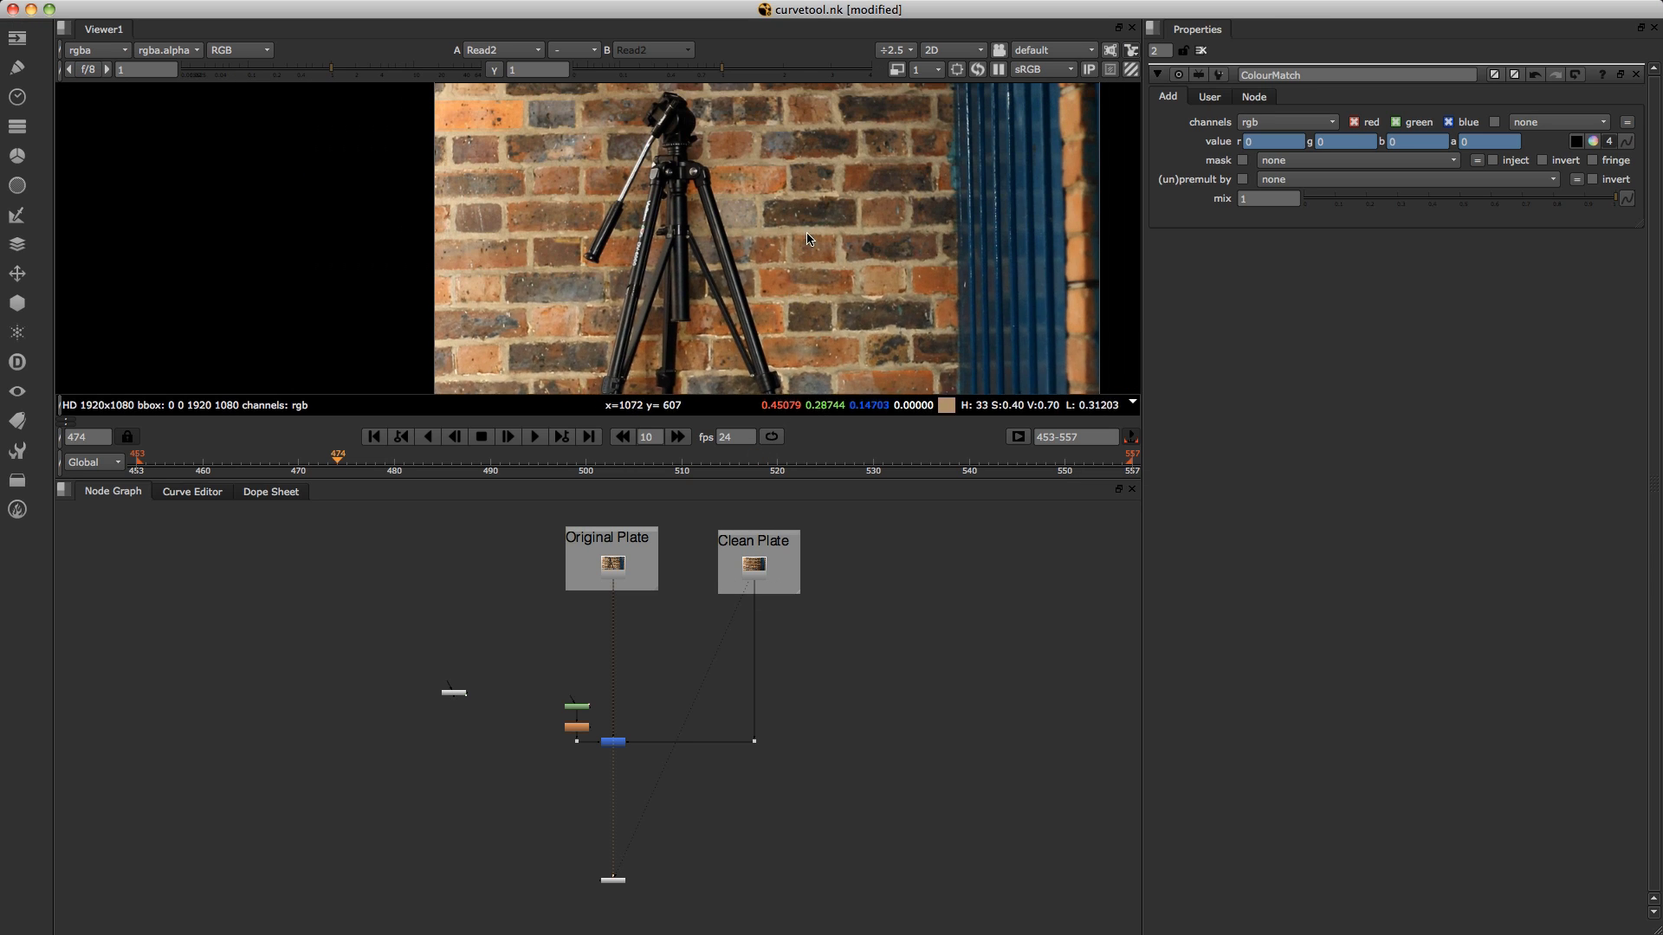
{"action": "left_click_drag", "start_coordinate": [816, 242], "coordinate": [821, 349]}
{"action": "key", "text": "1"}
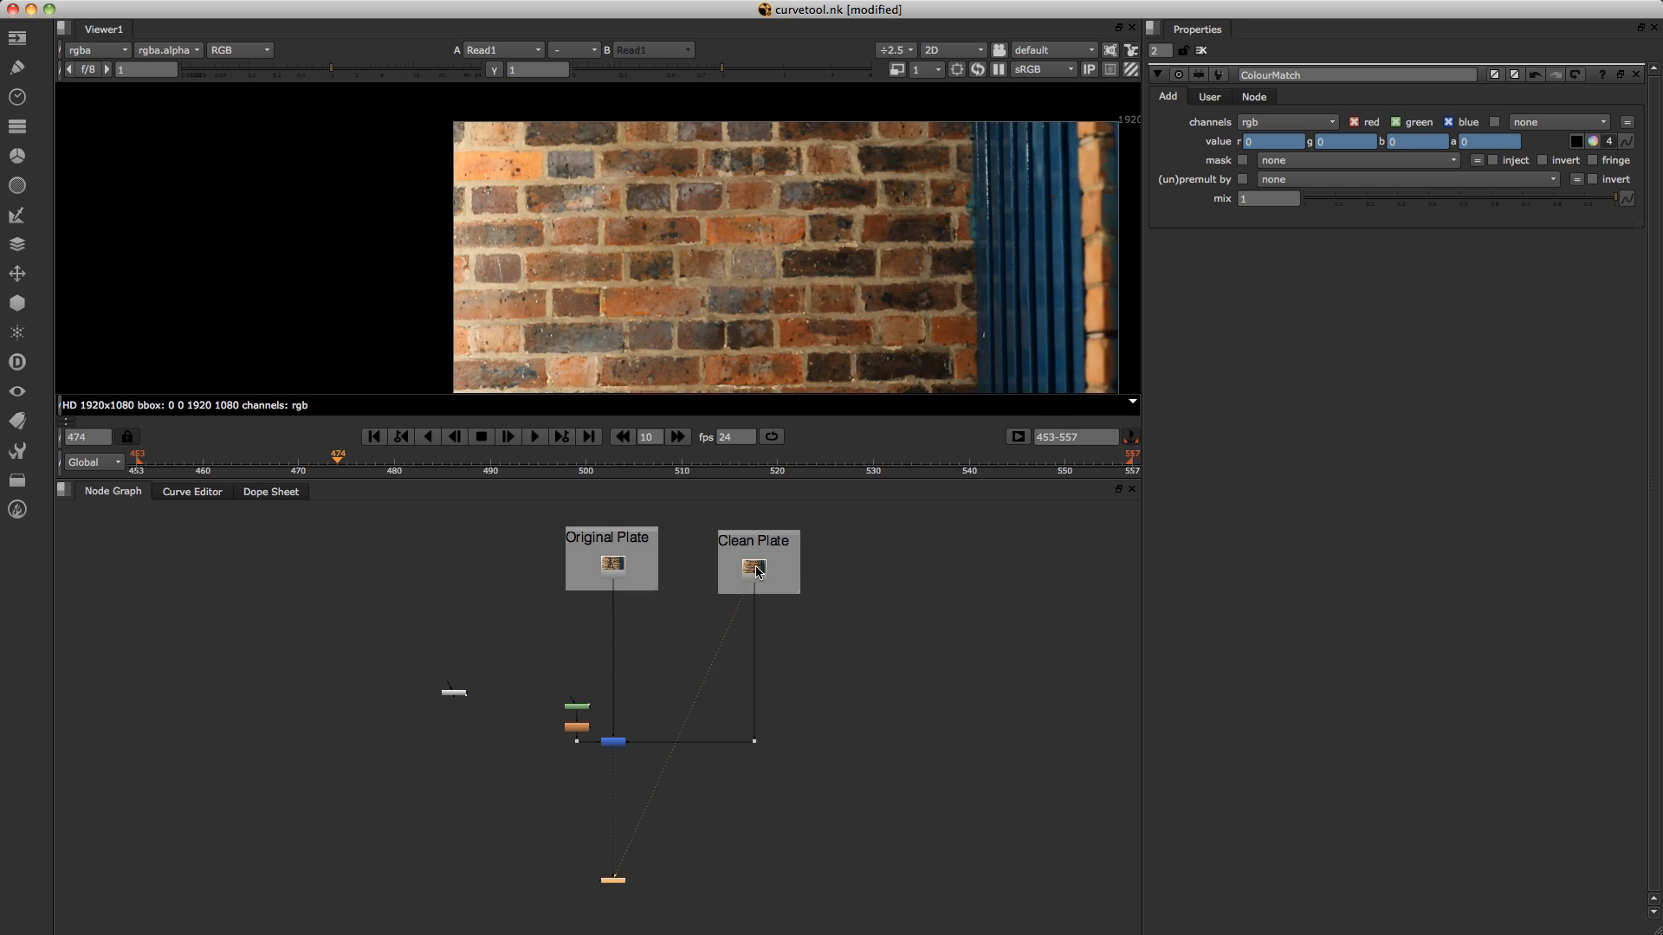
{"action": "scroll", "coordinate": [772, 325], "scroll_direction": "up", "scroll_amount": 2}
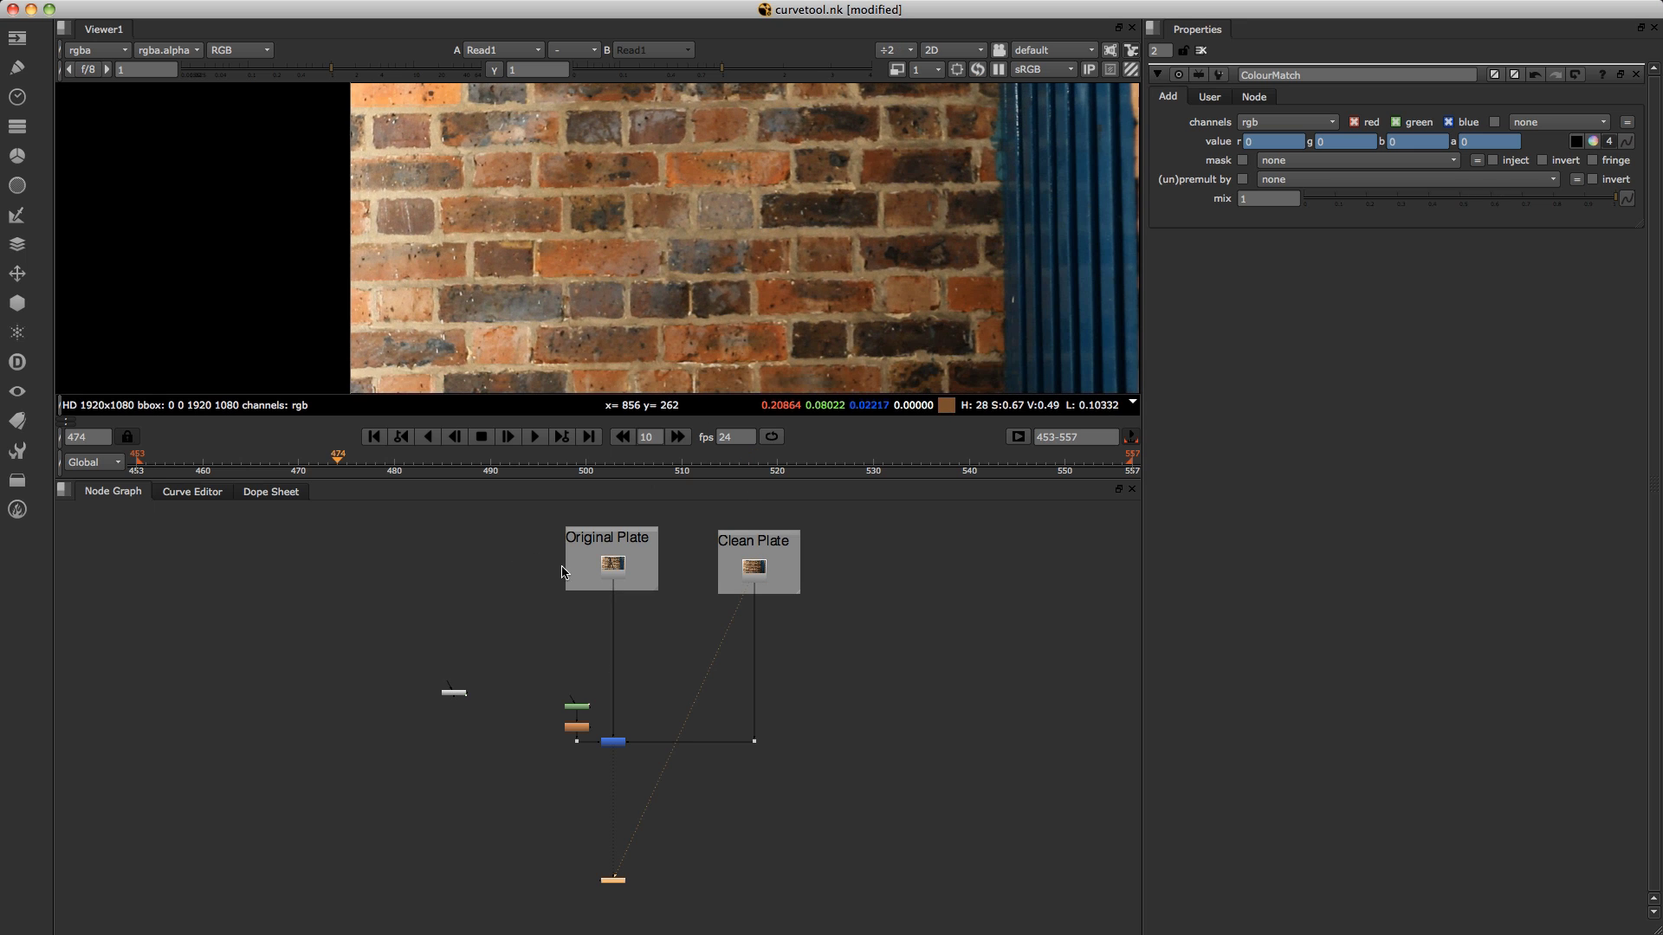
{"action": "key", "text": "2"}
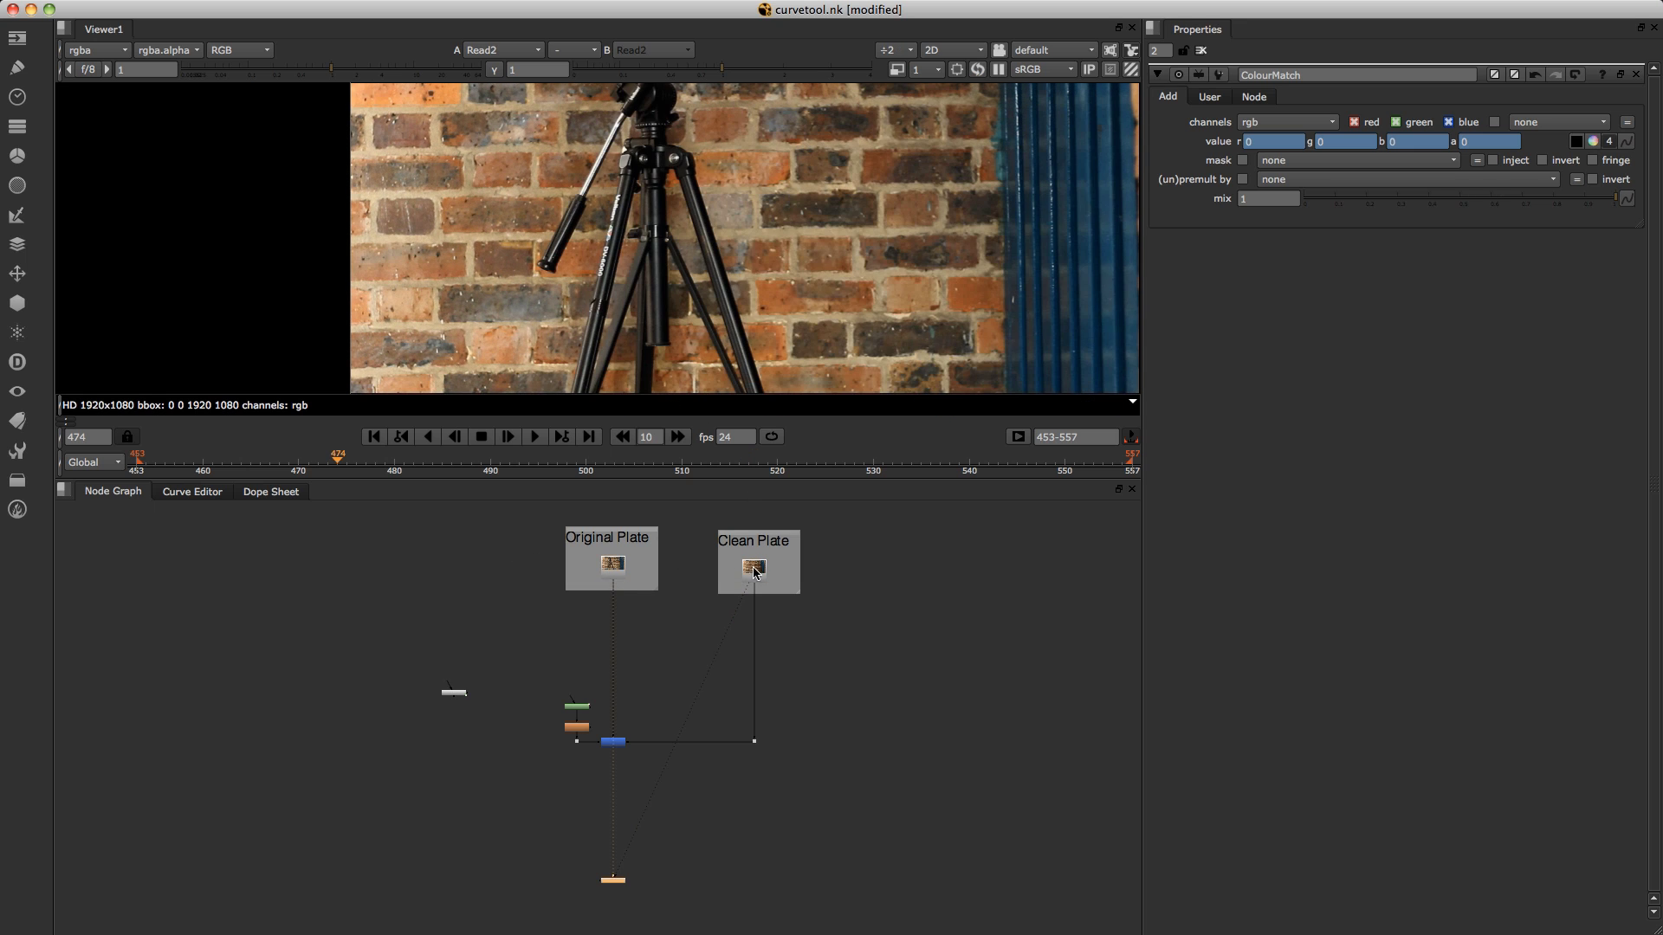
{"action": "key", "text": "1"}
{"action": "left_click", "coordinate": [533, 437]}
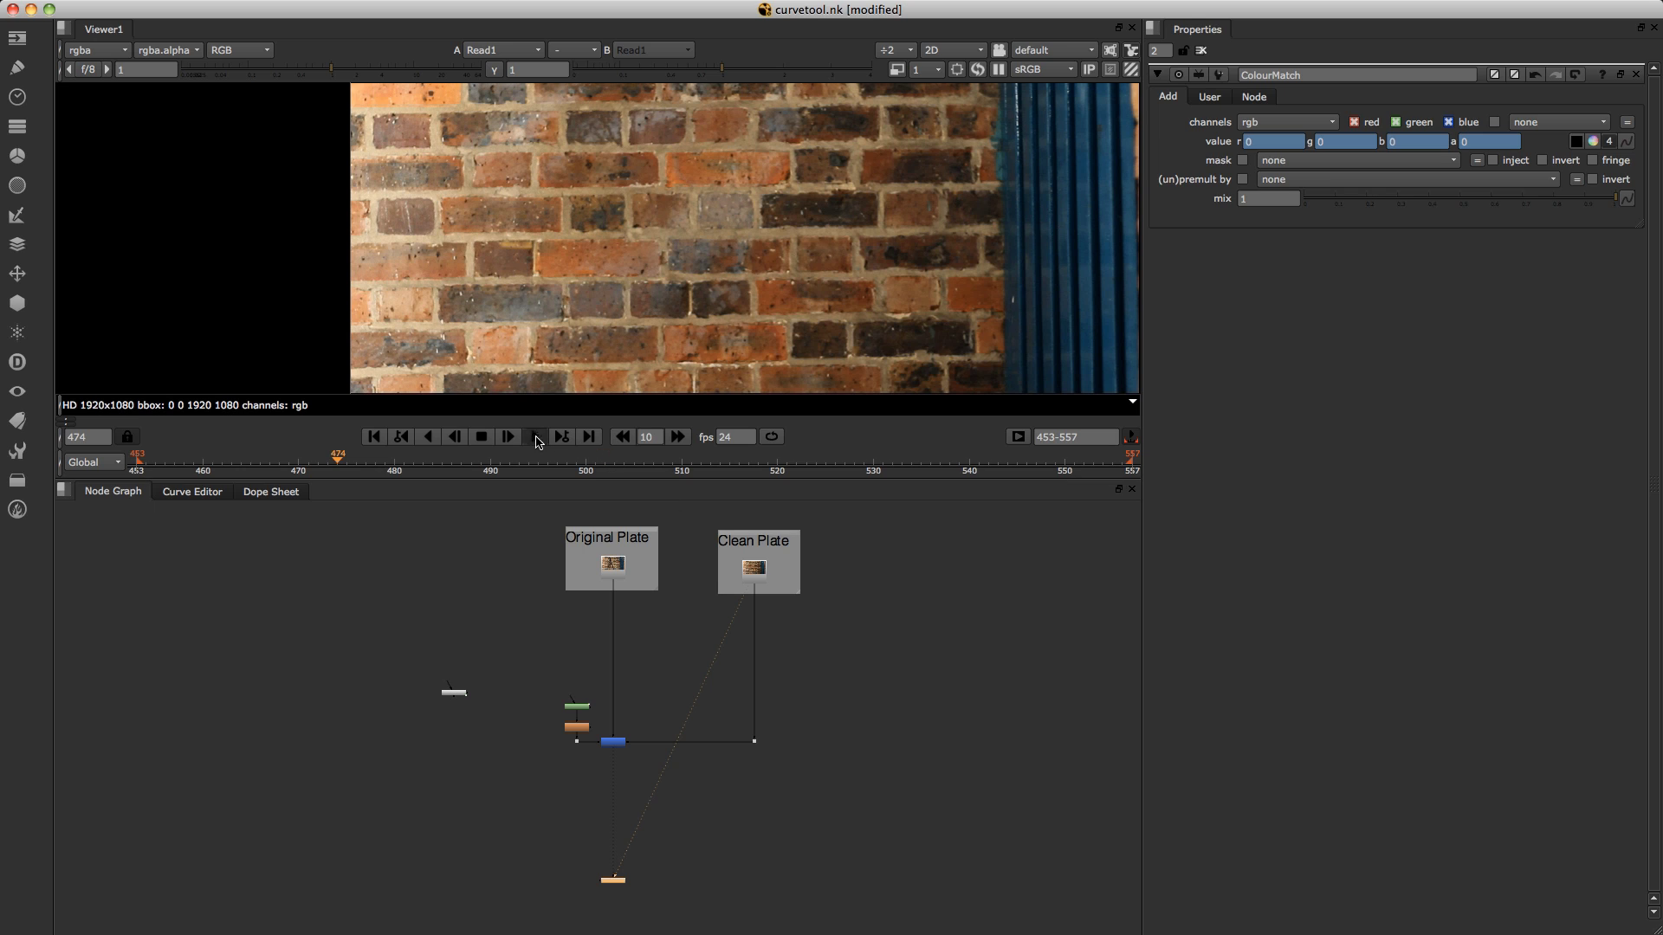
{"action": "left_click", "coordinate": [484, 437]}
{"action": "scroll", "coordinate": [612, 683], "scroll_direction": "up", "scroll_amount": 2}
{"action": "scroll", "coordinate": [649, 704], "scroll_direction": "up", "scroll_amount": 2}
{"action": "scroll", "coordinate": [645, 713], "scroll_direction": "up", "scroll_amount": 2}
{"action": "scroll", "coordinate": [667, 720], "scroll_direction": "up", "scroll_amount": 2}
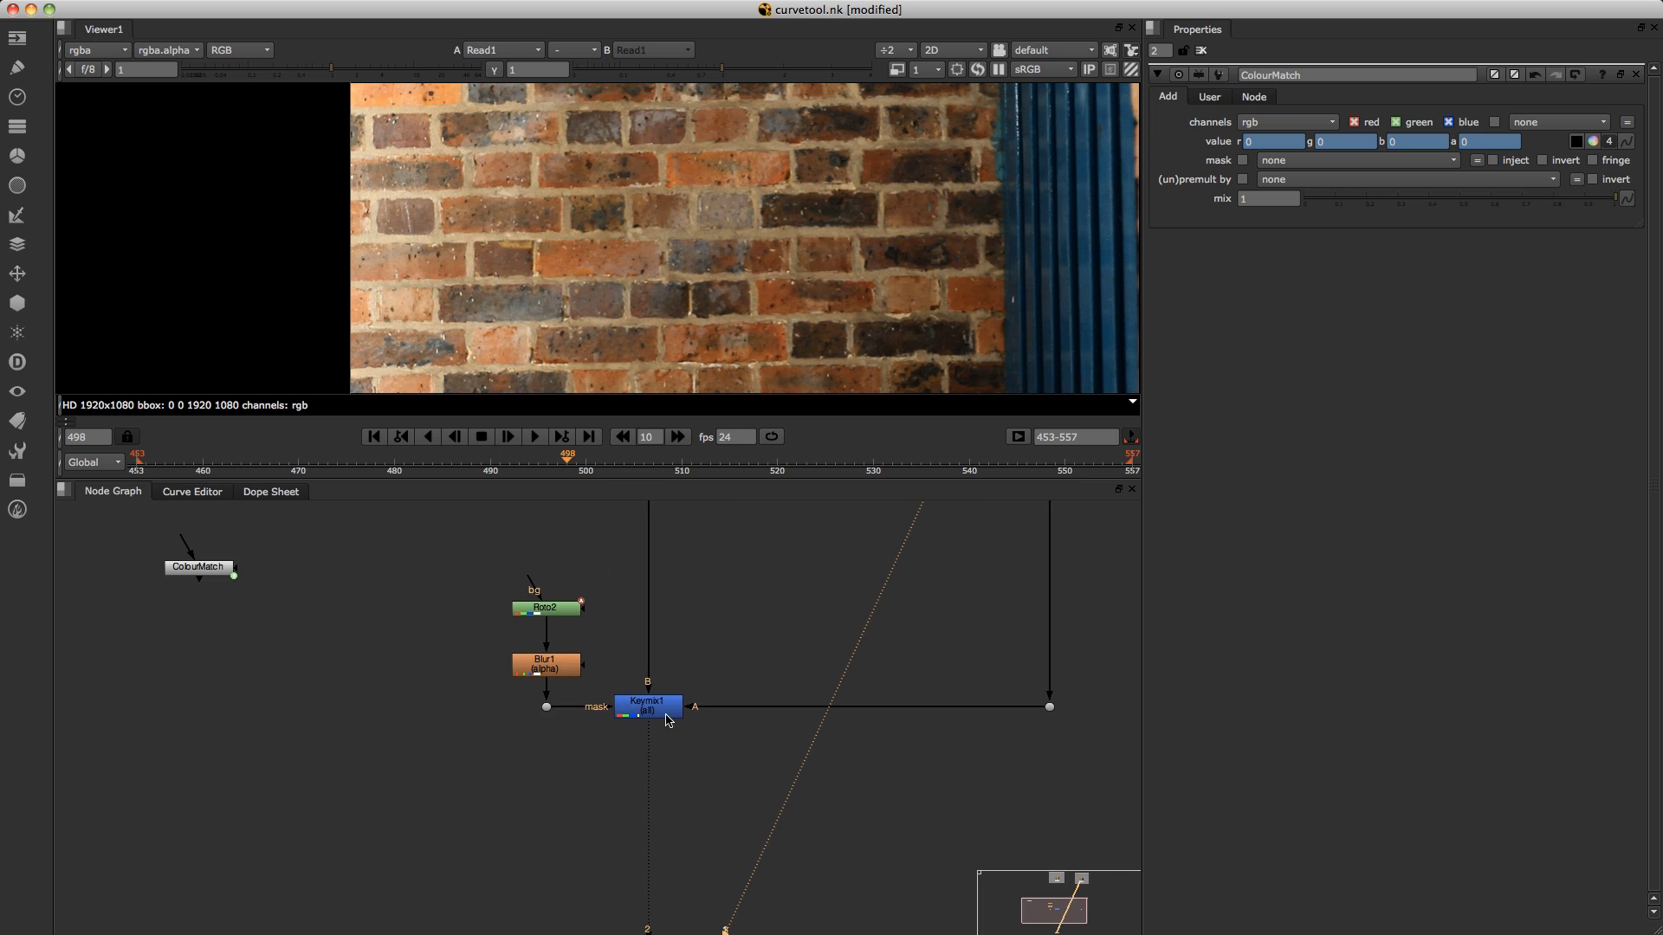
Play Keymix1 full-screen with Roto2 overlays hidden, stopping at frame 487.
{"action": "key", "text": "1"}
{"action": "double_click", "coordinate": [553, 610]}
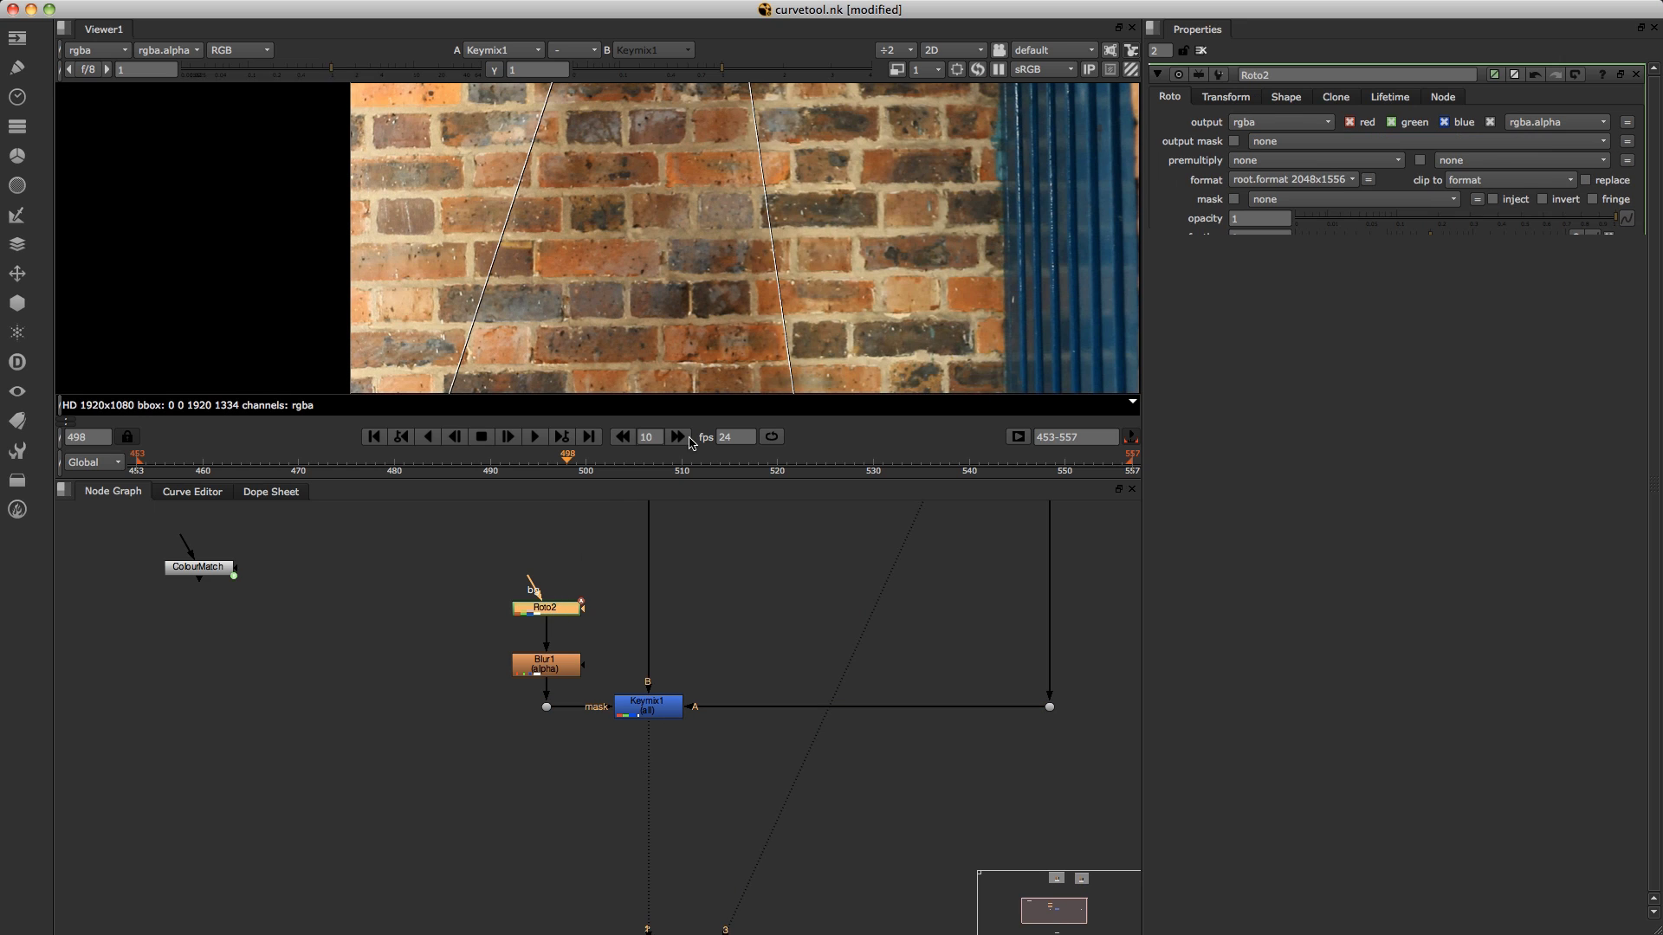
{"action": "scroll", "coordinate": [772, 261], "scroll_direction": "down", "scroll_amount": 2}
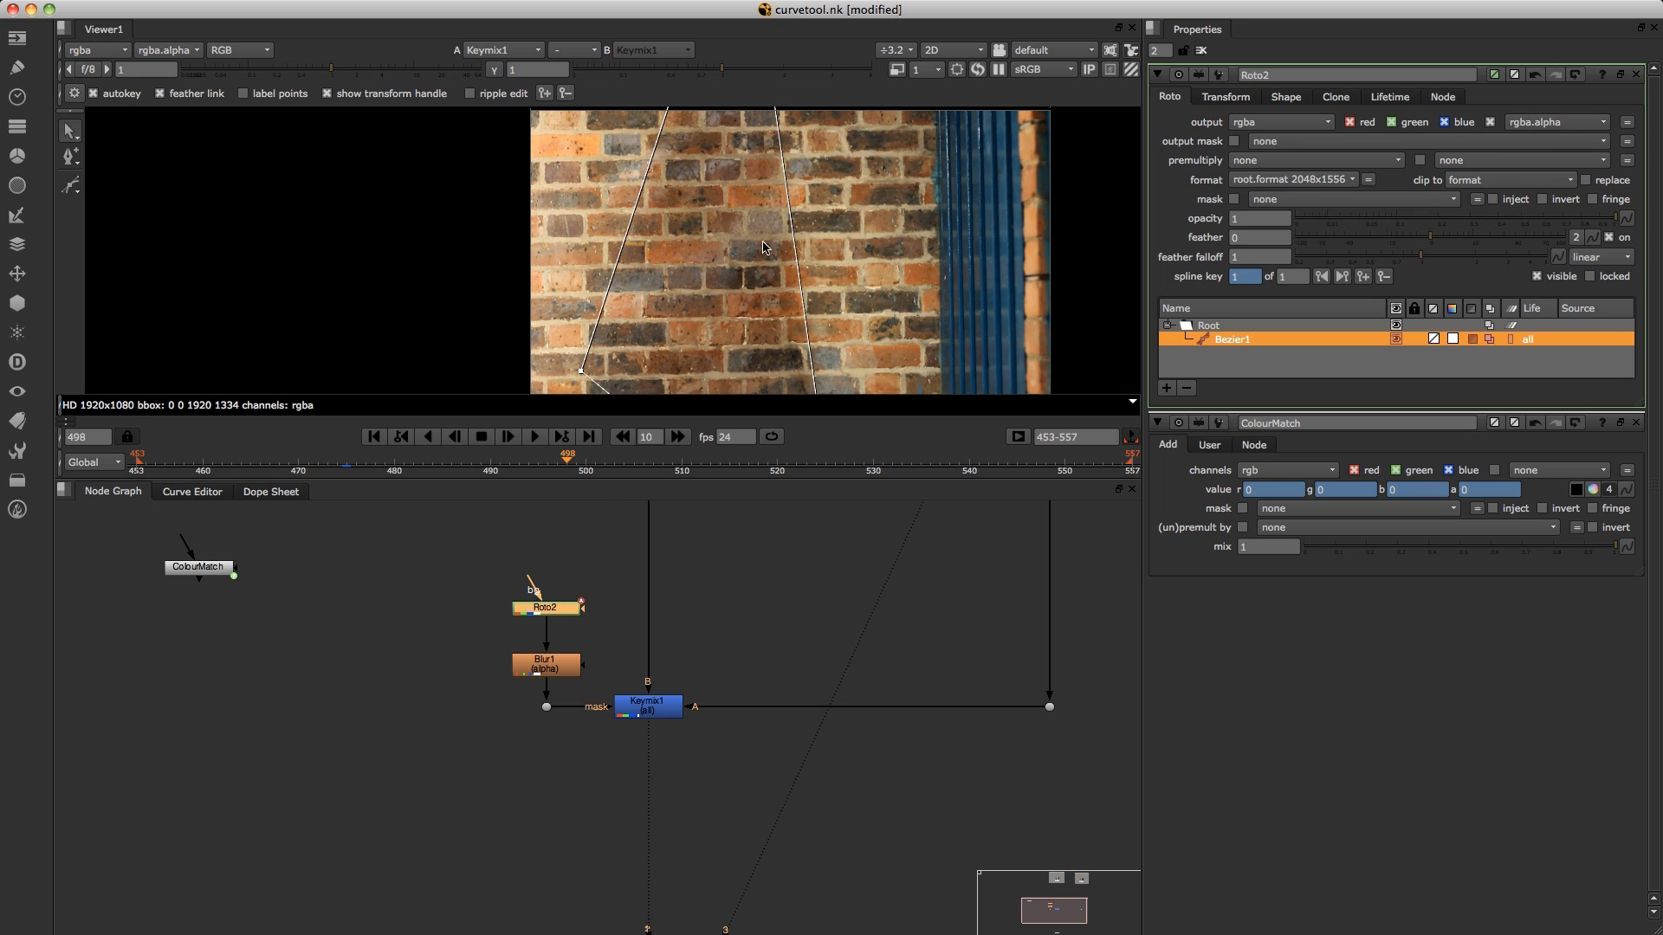
{"action": "key", "text": "o"}
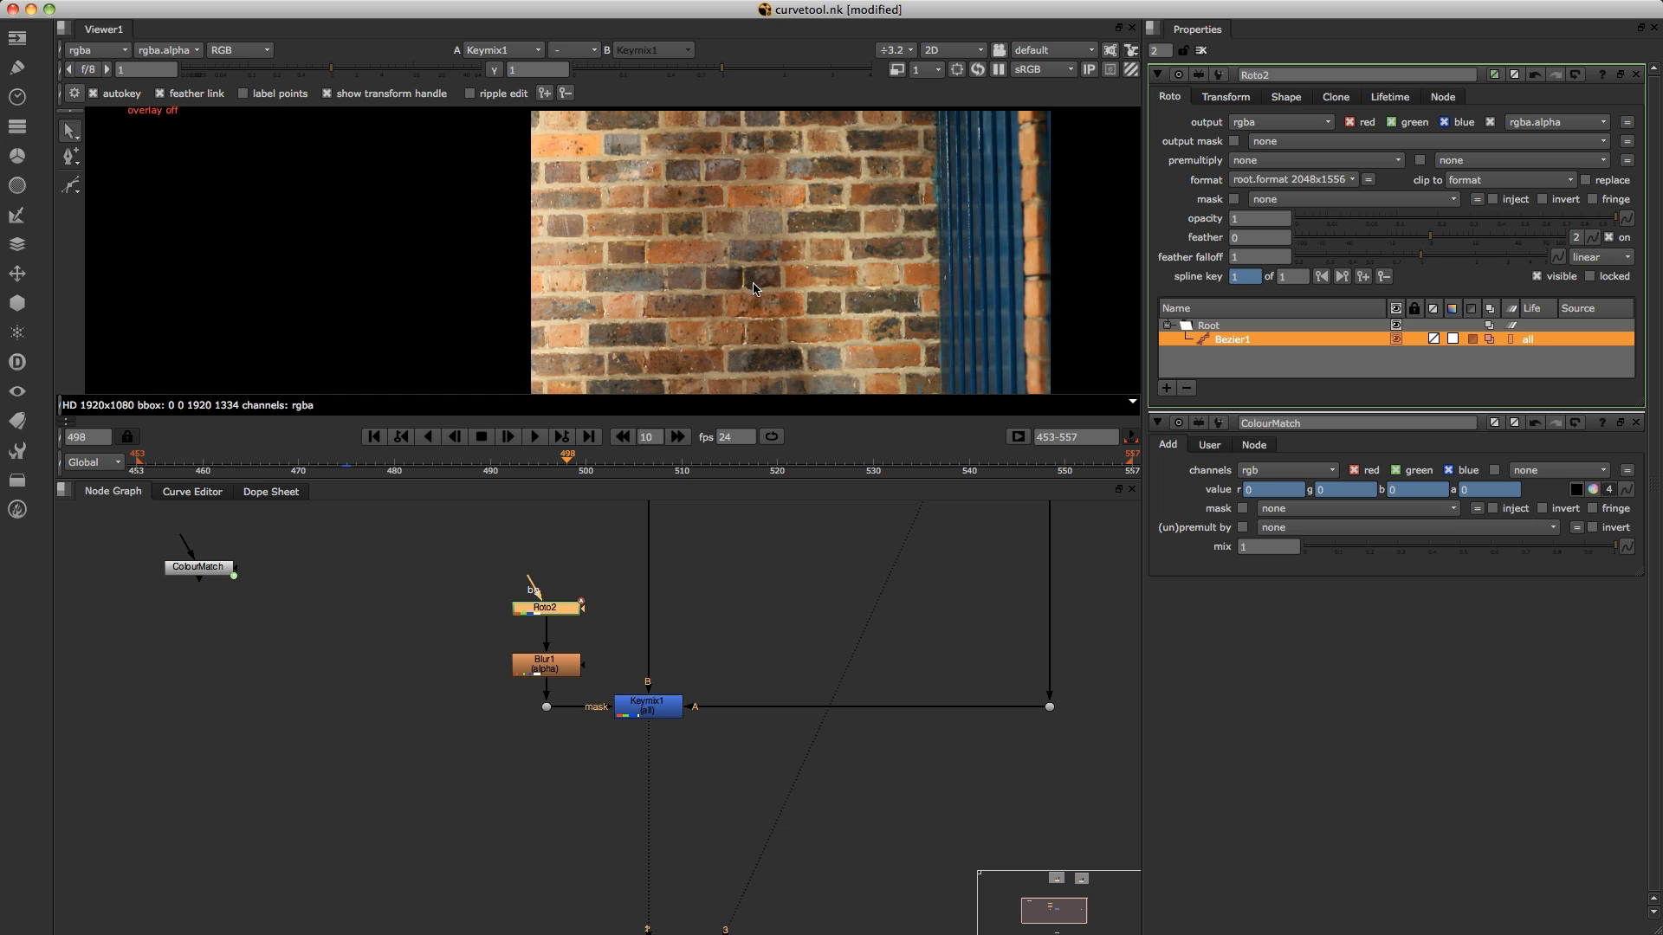
{"action": "key", "text": "space"}
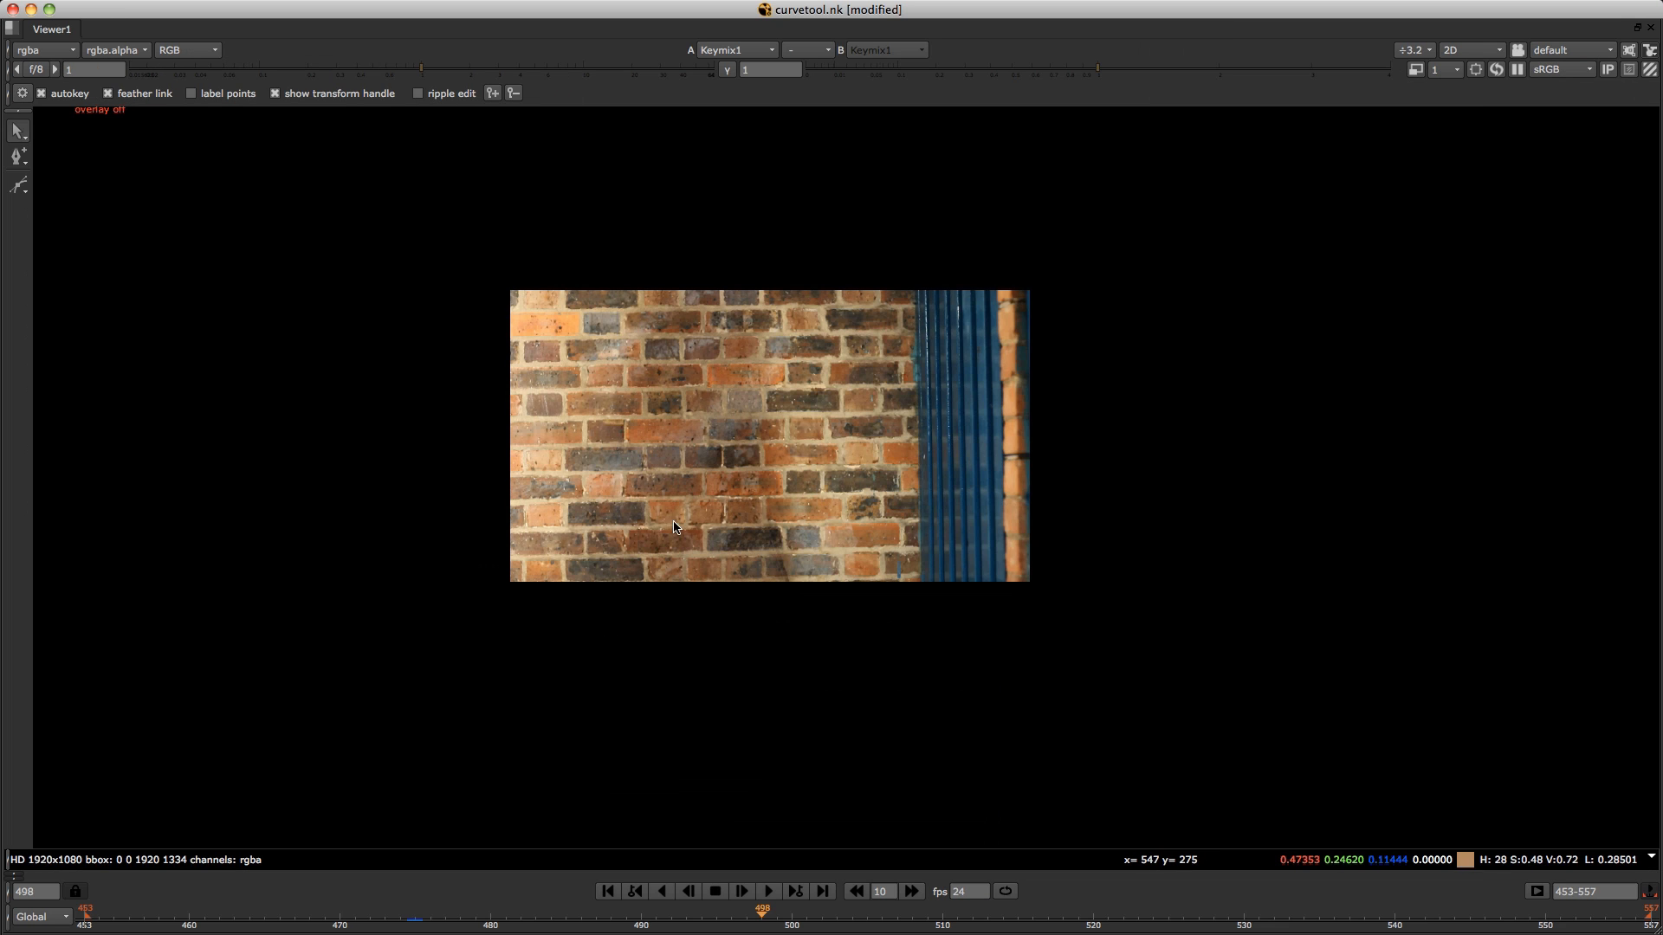
{"action": "scroll", "coordinate": [682, 499], "scroll_direction": "up", "scroll_amount": 1}
{"action": "scroll", "coordinate": [630, 517], "scroll_direction": "up", "scroll_amount": 2}
{"action": "scroll", "coordinate": [673, 518], "scroll_direction": "up", "scroll_amount": 1}
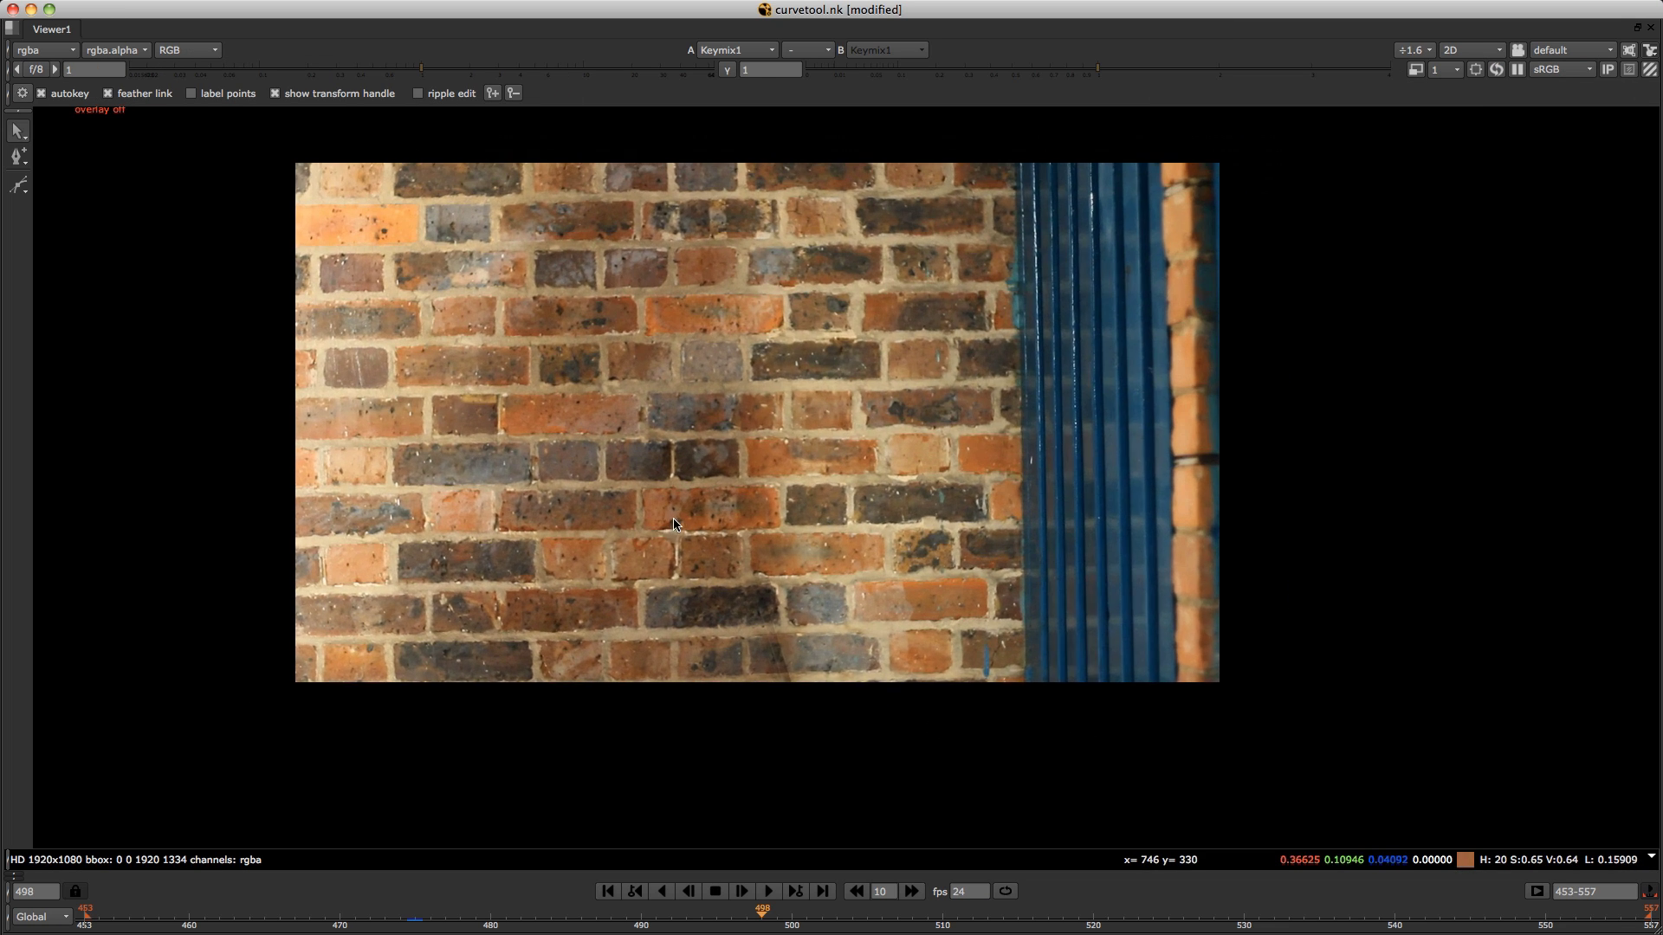
{"action": "scroll", "coordinate": [673, 519], "scroll_direction": "up", "scroll_amount": 1}
{"action": "left_click", "coordinate": [765, 890]}
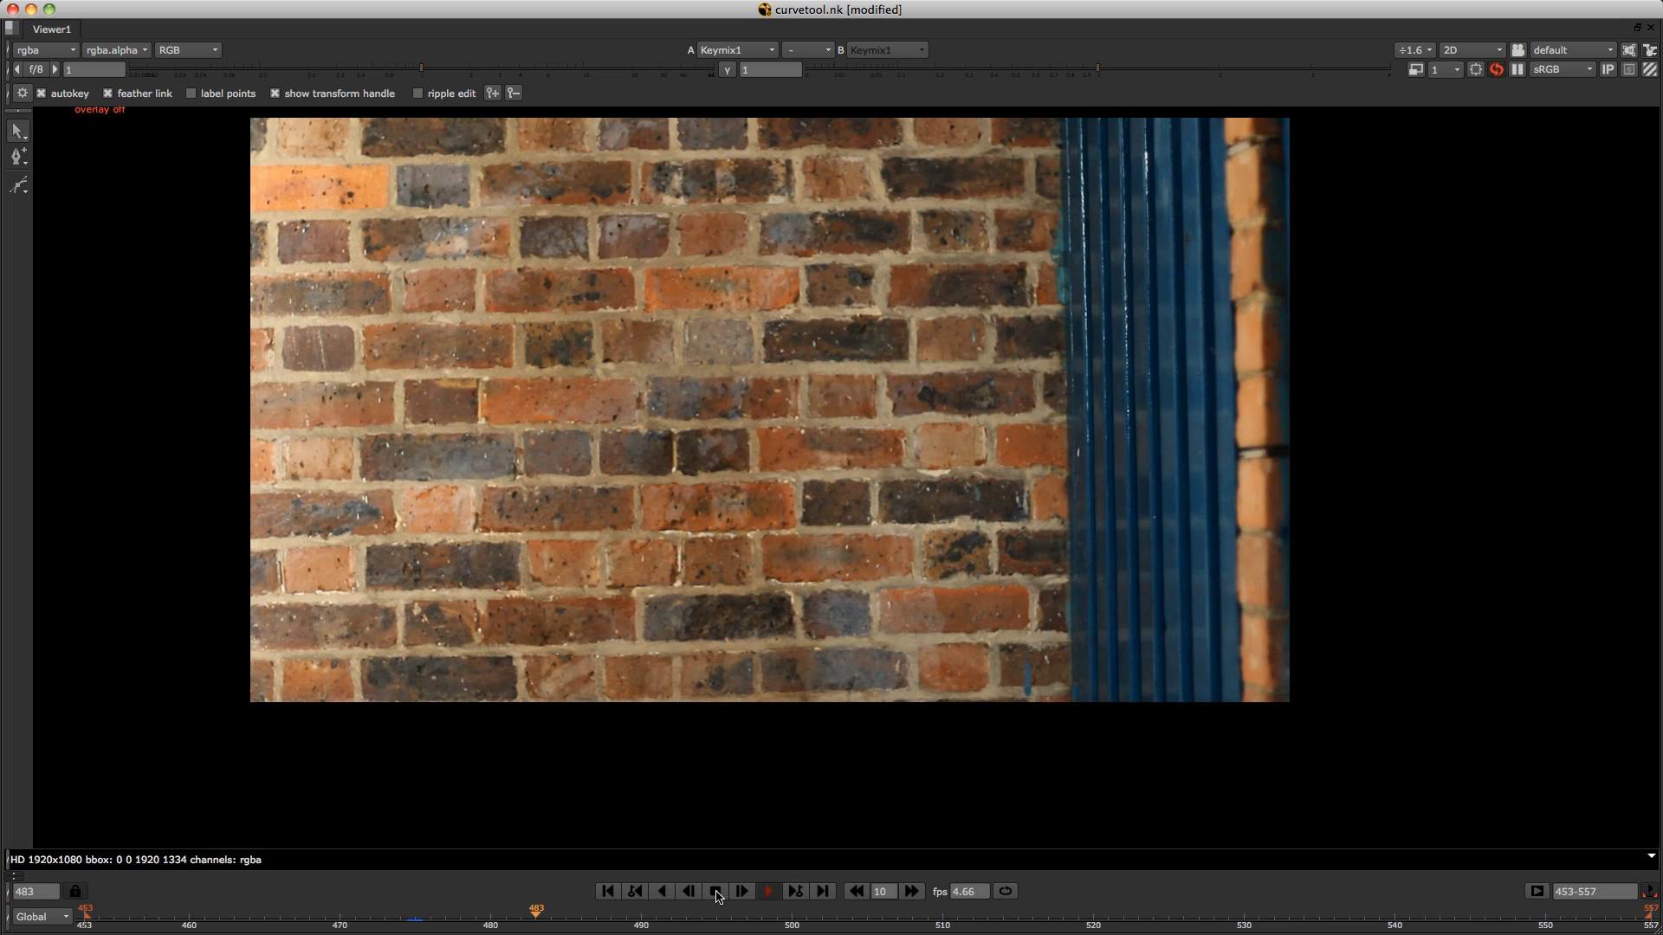
{"action": "left_click", "coordinate": [716, 892]}
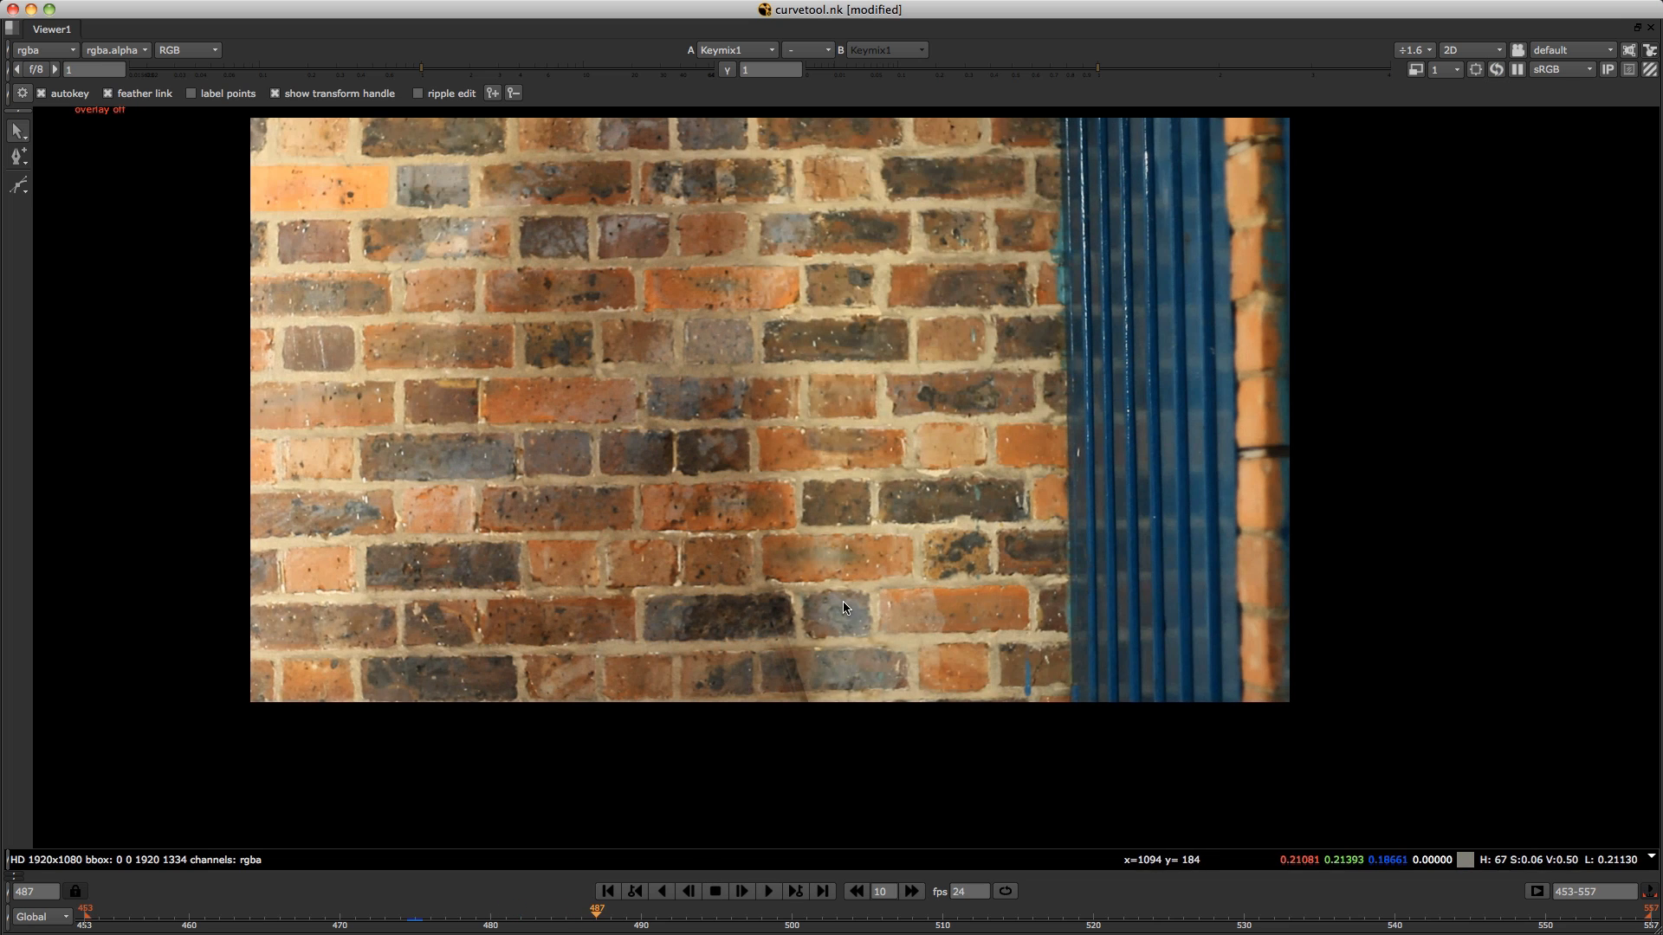
{"action": "key", "text": "space"}
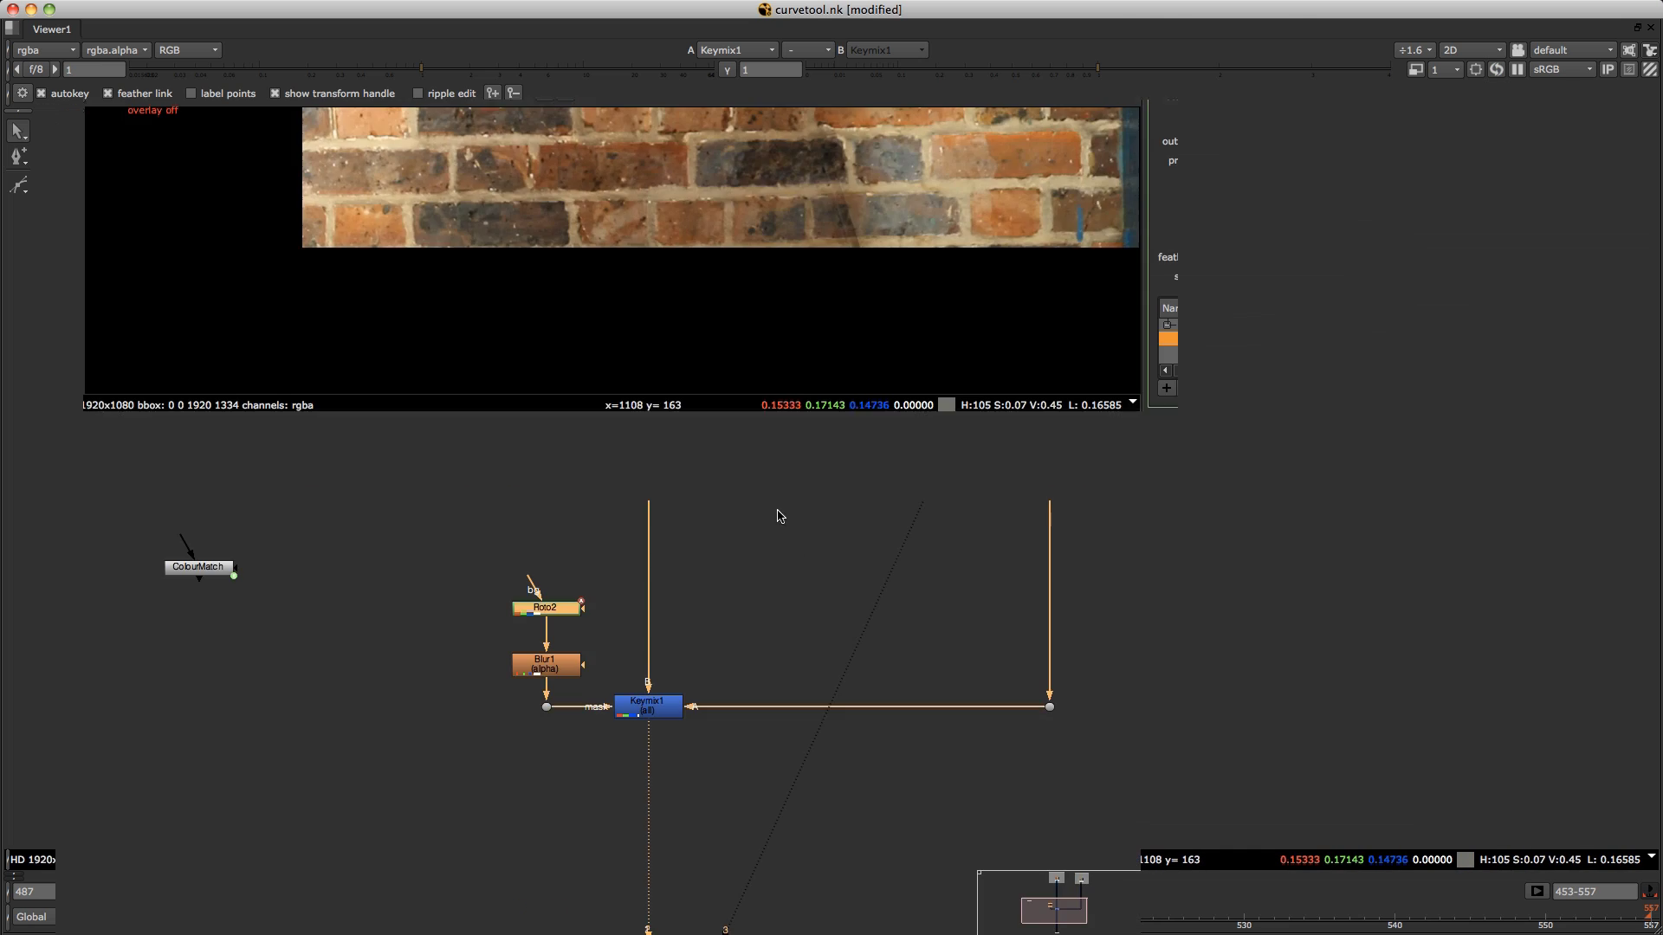
{"action": "scroll", "coordinate": [780, 325], "scroll_direction": "down", "scroll_amount": 4}
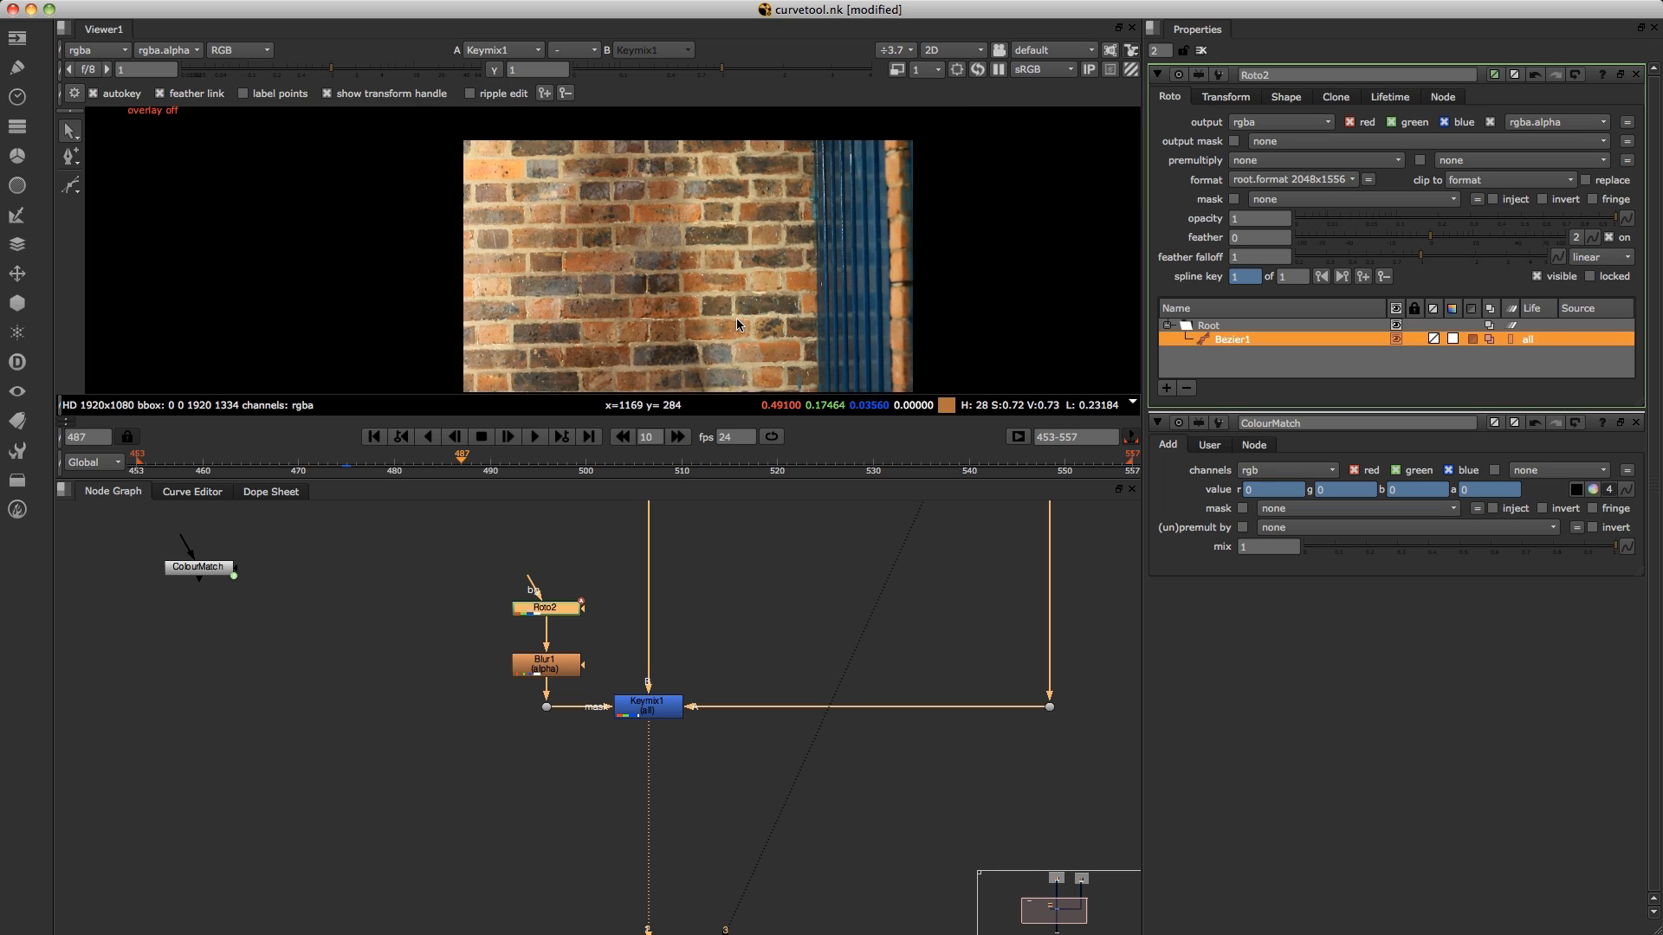
{"action": "scroll", "coordinate": [717, 331], "scroll_direction": "down", "scroll_amount": 2}
{"action": "scroll", "coordinate": [650, 623], "scroll_direction": "up", "scroll_amount": 2}
{"action": "scroll", "coordinate": [657, 636], "scroll_direction": "up", "scroll_amount": 2}
{"action": "scroll", "coordinate": [597, 637], "scroll_direction": "up", "scroll_amount": 2}
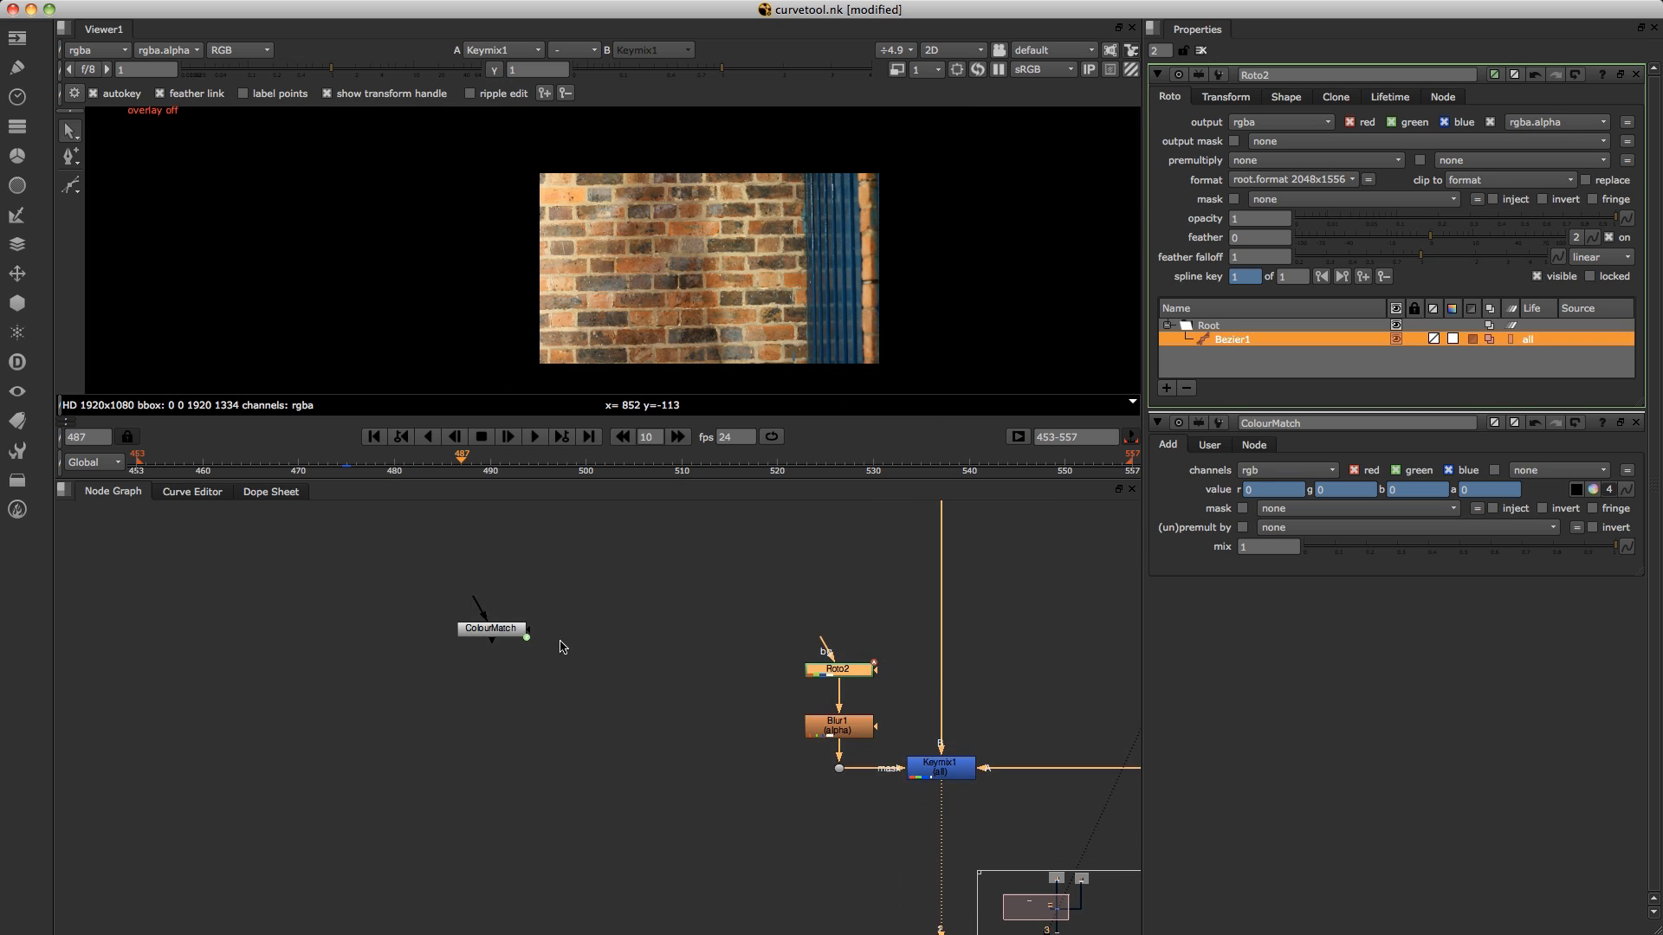
{"action": "scroll", "coordinate": [518, 620], "scroll_direction": "up", "scroll_amount": 2}
Move ColourMatch aside and create an Add [Math] node beside it.
{"action": "left_click_drag", "start_coordinate": [480, 619], "coordinate": [318, 701]}
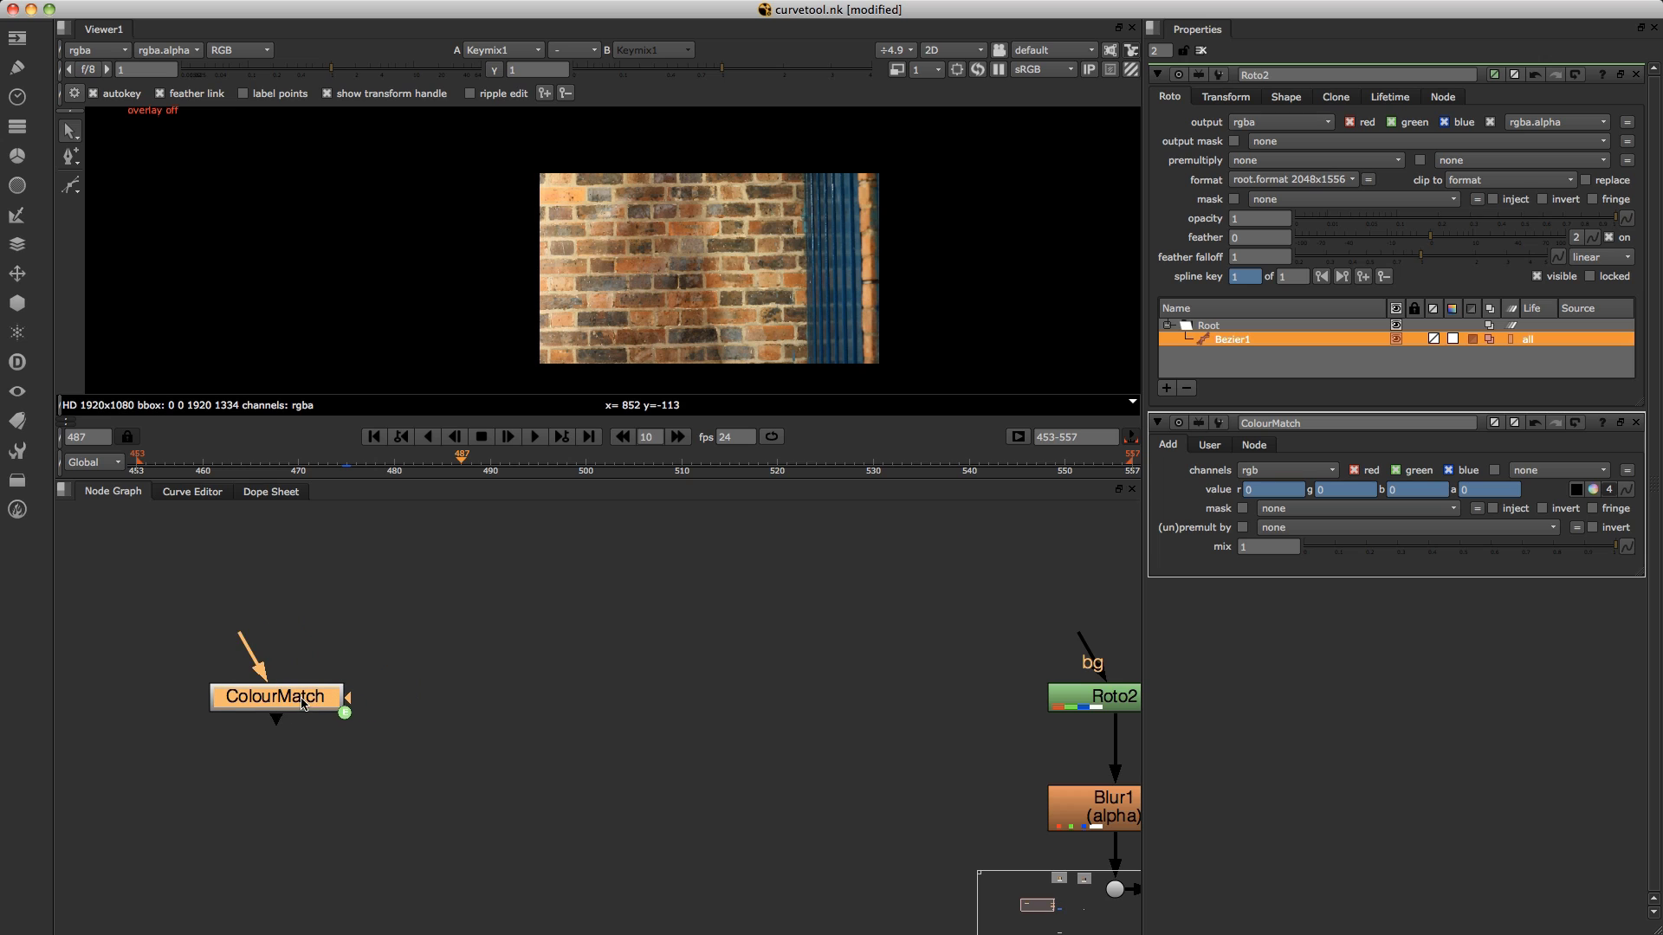
{"action": "left_click", "coordinate": [658, 678]}
{"action": "key", "text": "Tab"}
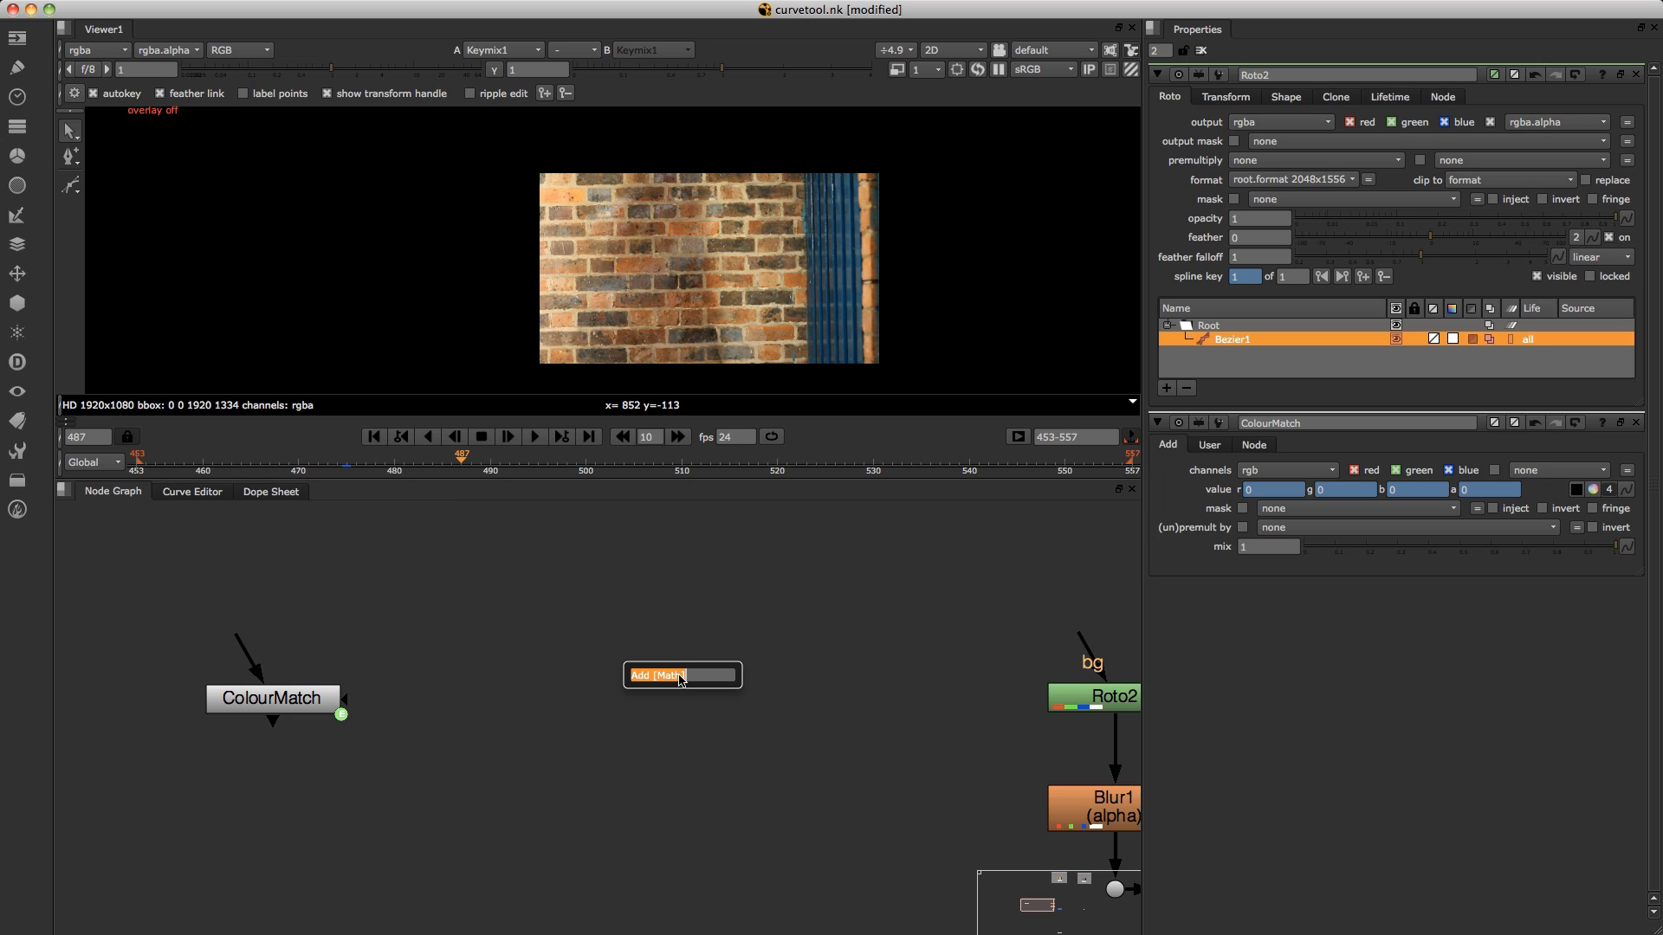
{"action": "type", "text": "add"}
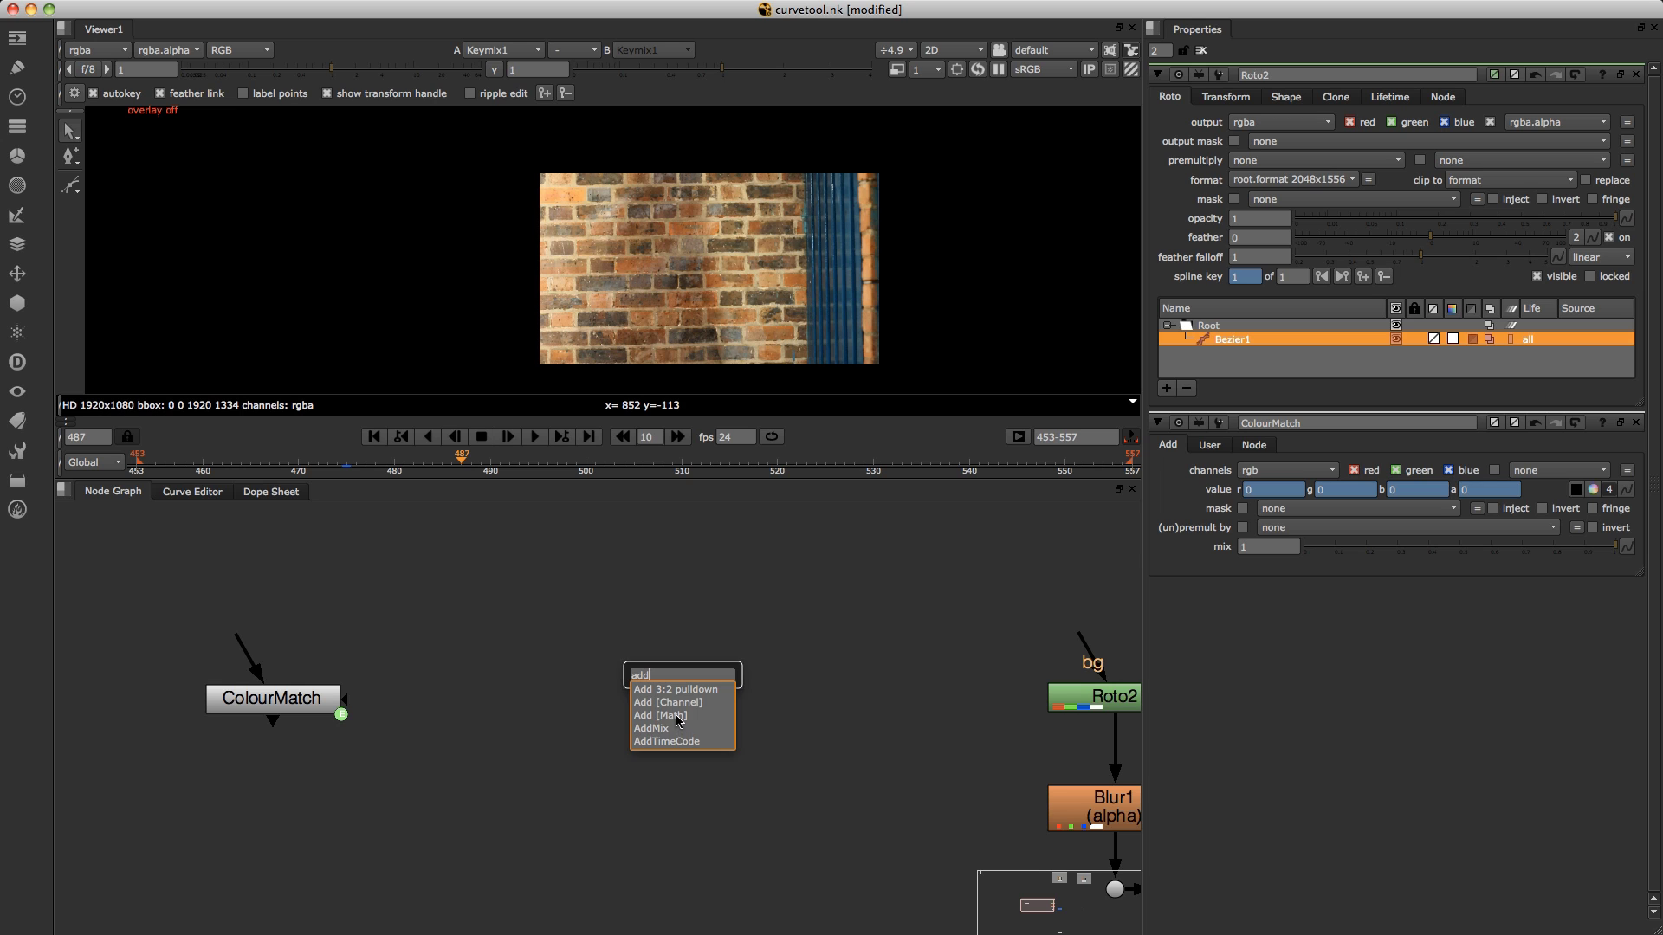
{"action": "left_click", "coordinate": [675, 717]}
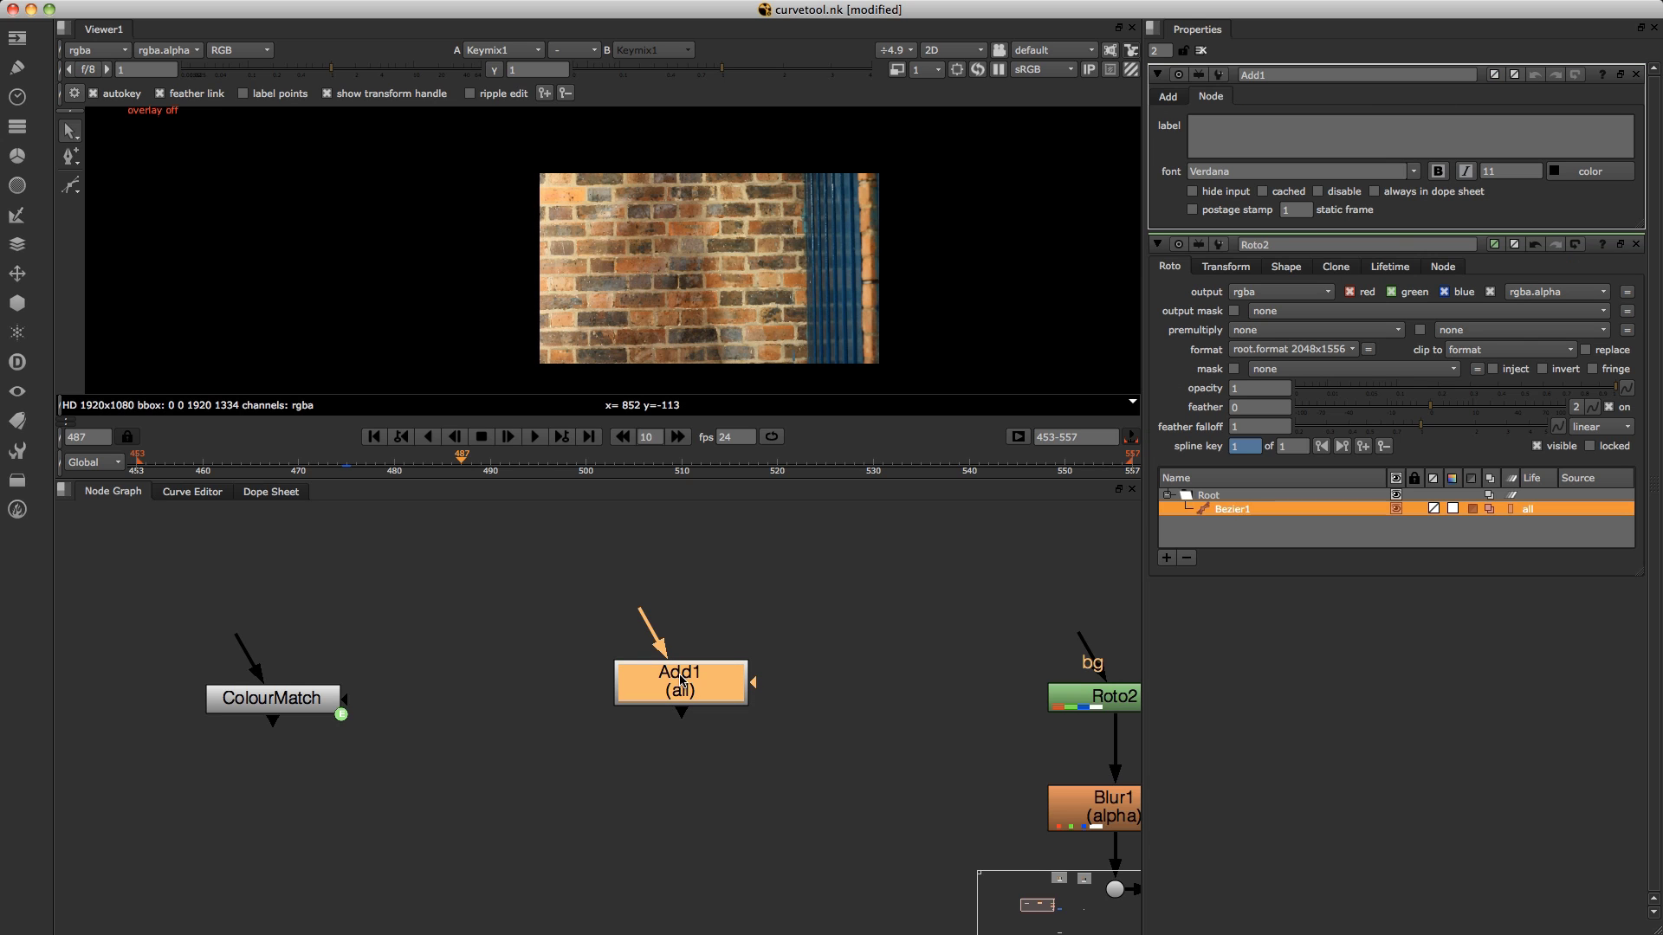
{"action": "left_click_drag", "start_coordinate": [675, 687], "coordinate": [671, 689]}
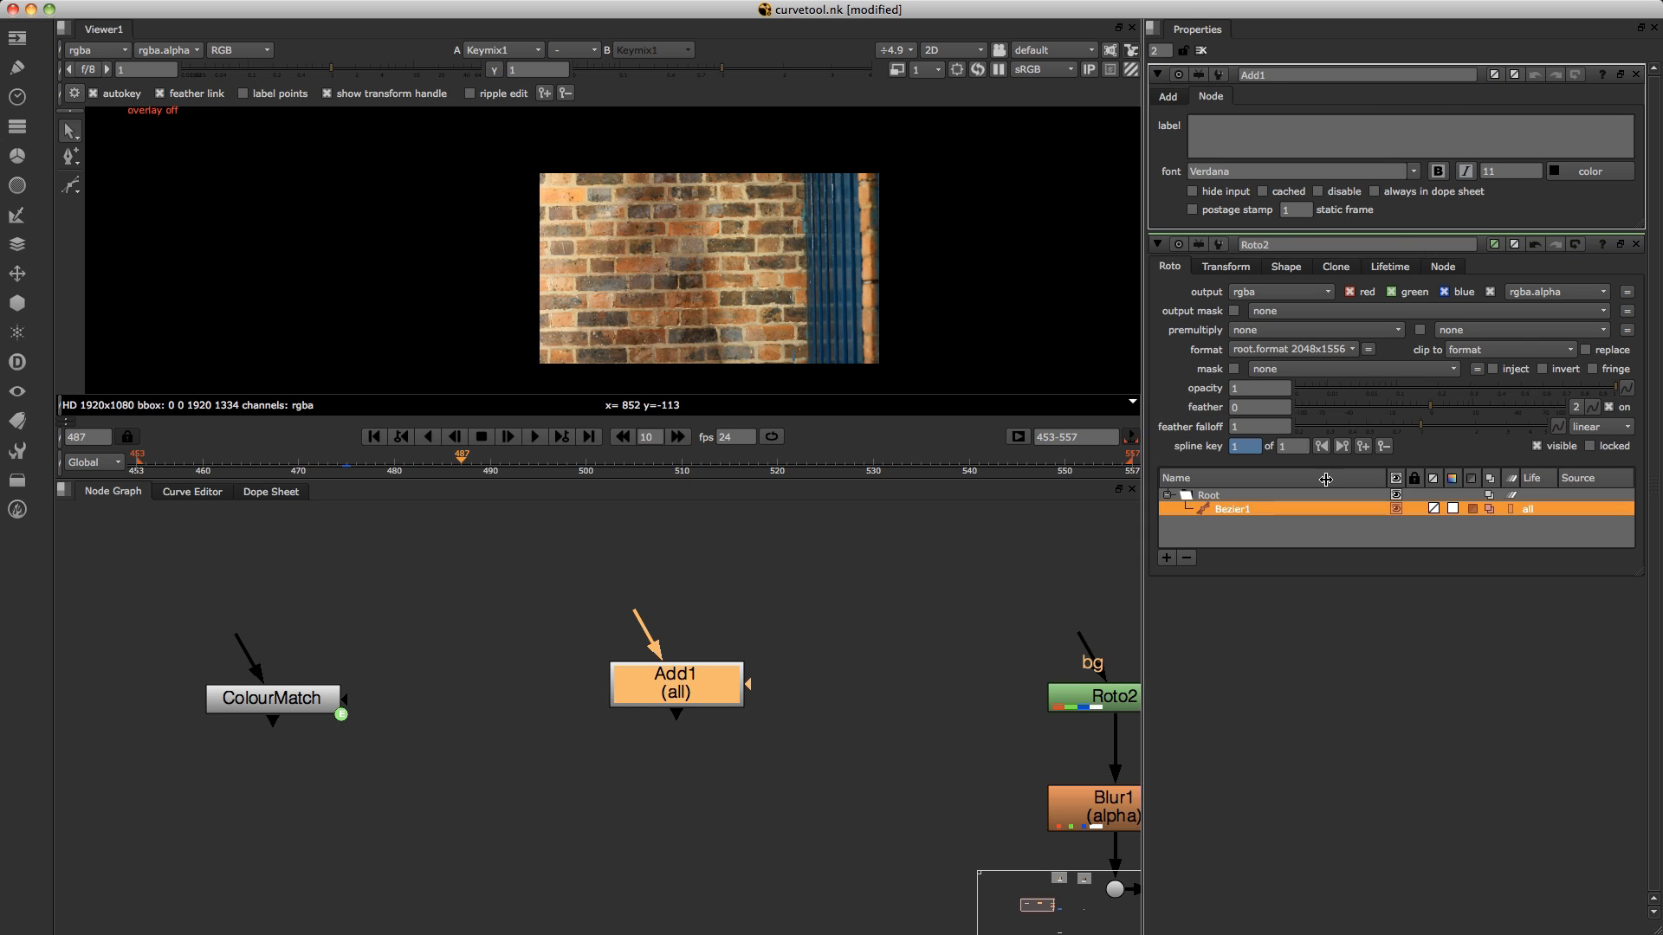
Close Roto2's properties and limit Add1's channels to rgb.
{"action": "left_click", "coordinate": [1635, 244]}
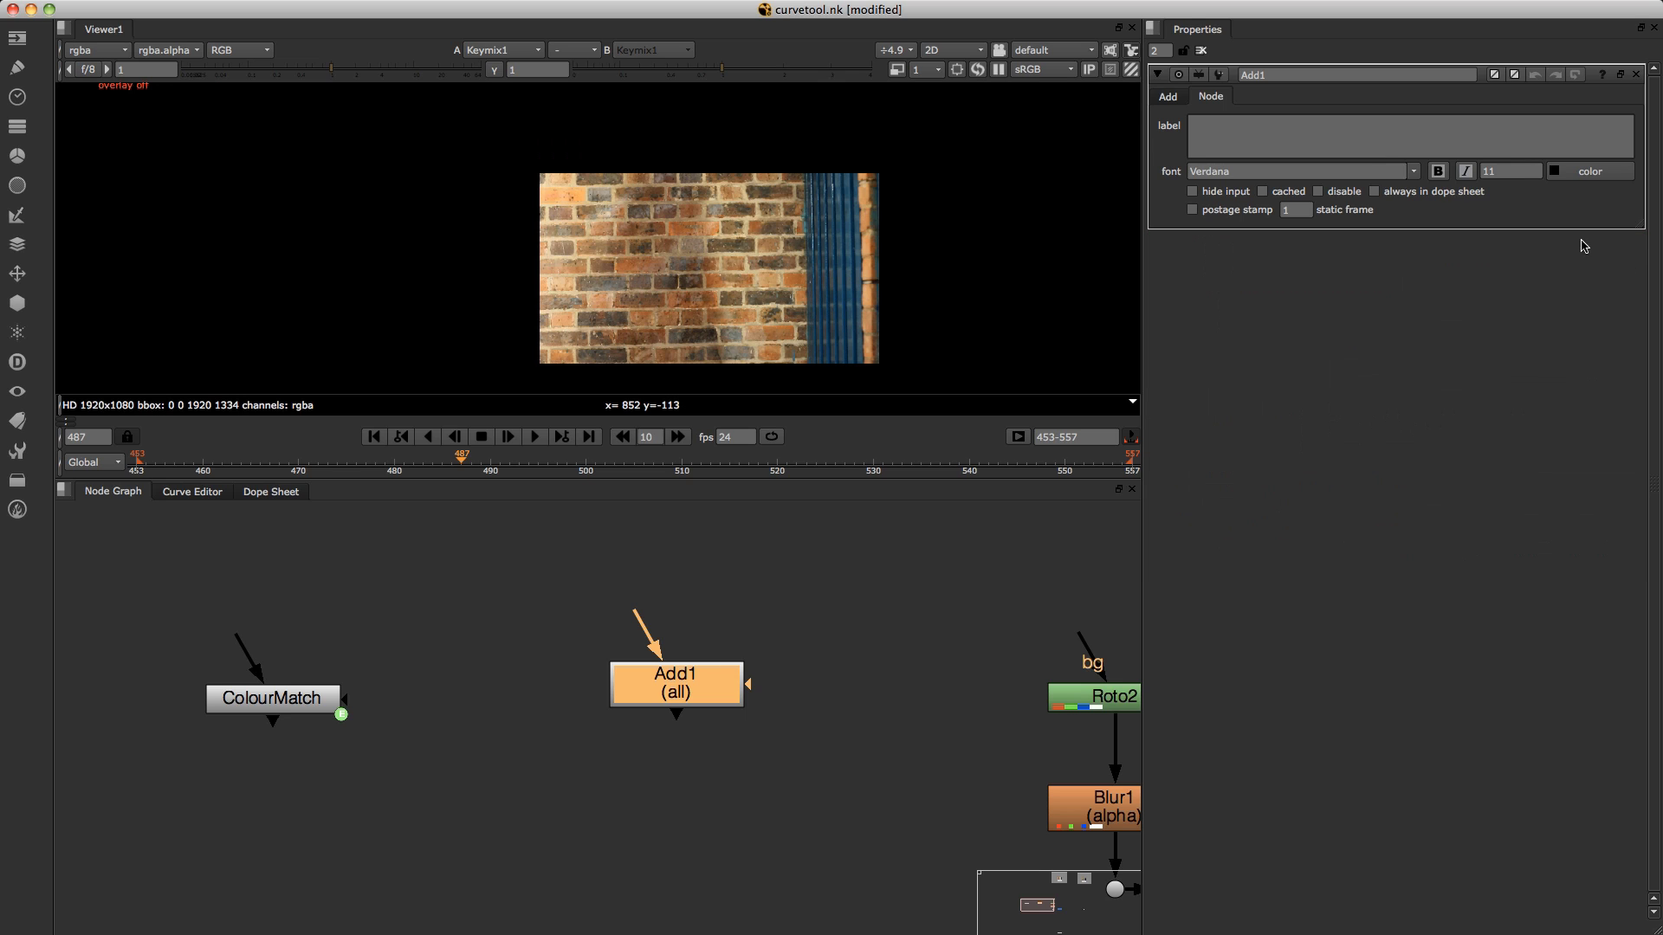
{"action": "left_click", "coordinate": [1168, 98]}
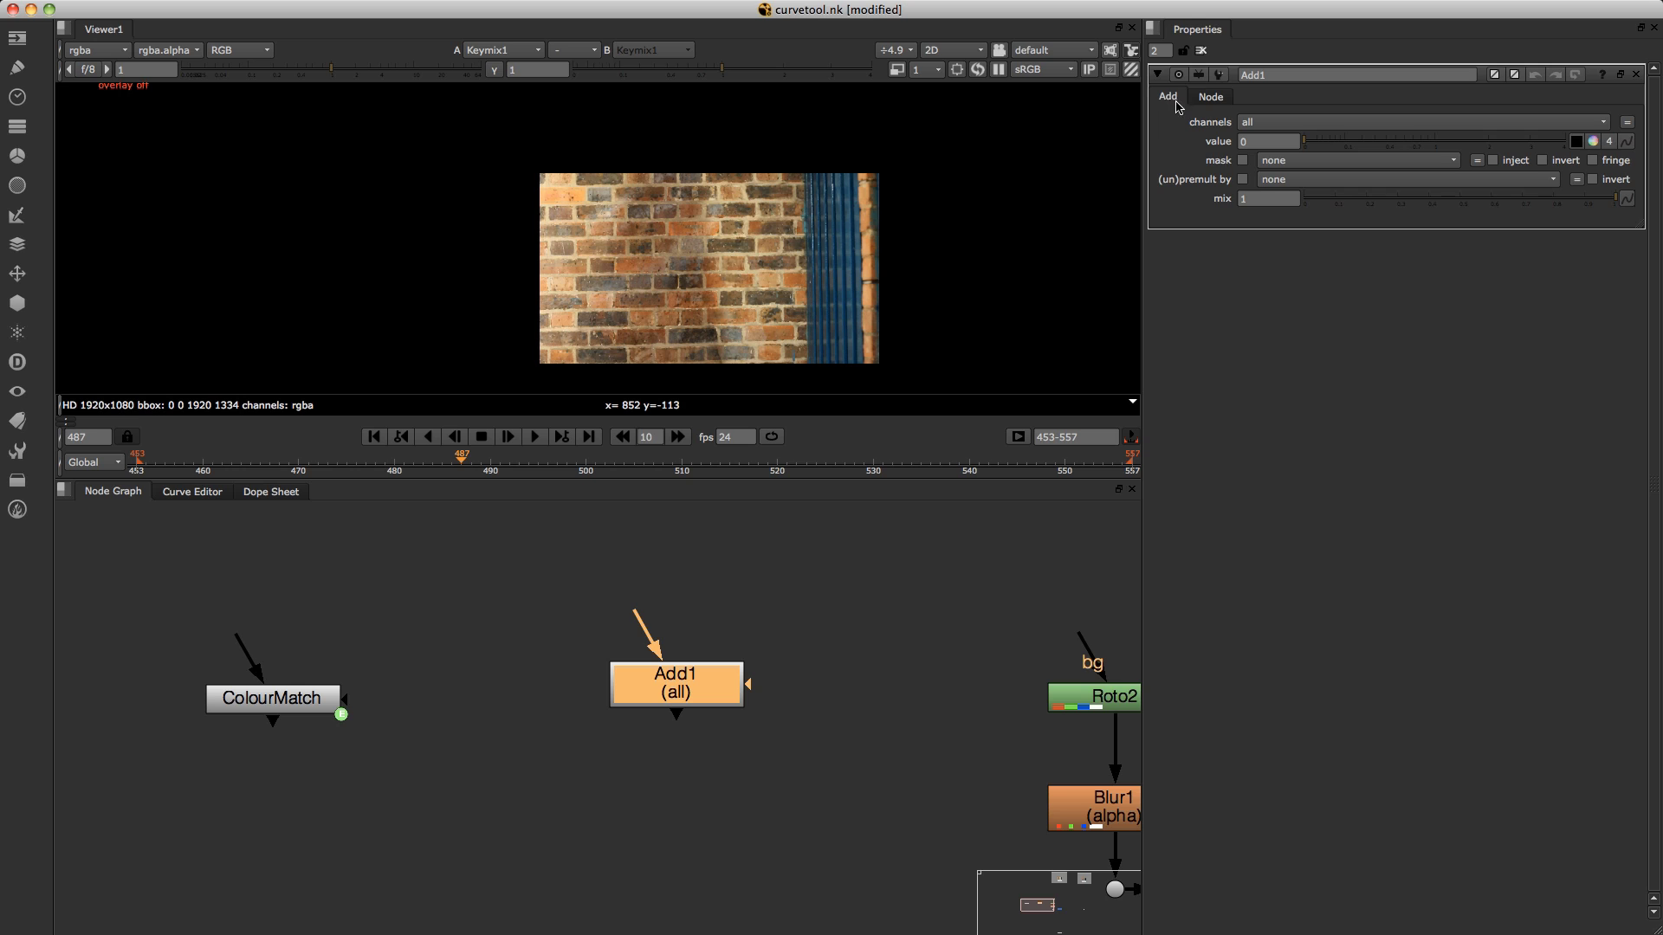
{"action": "left_click", "coordinate": [1274, 127]}
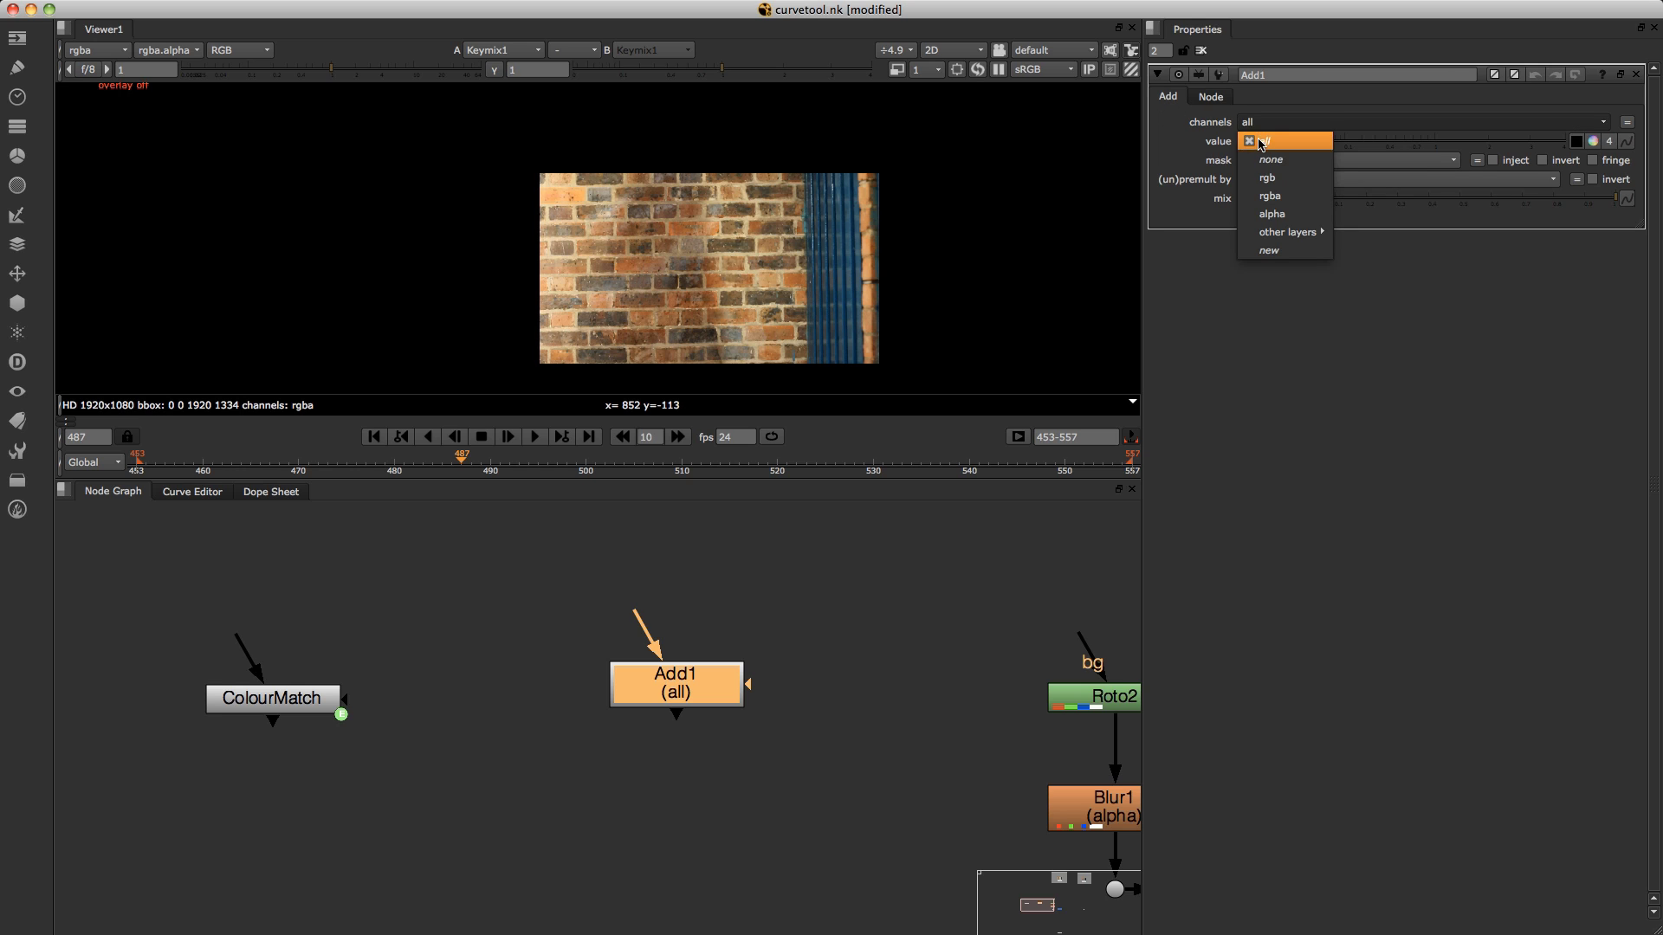
{"action": "left_click", "coordinate": [1272, 183]}
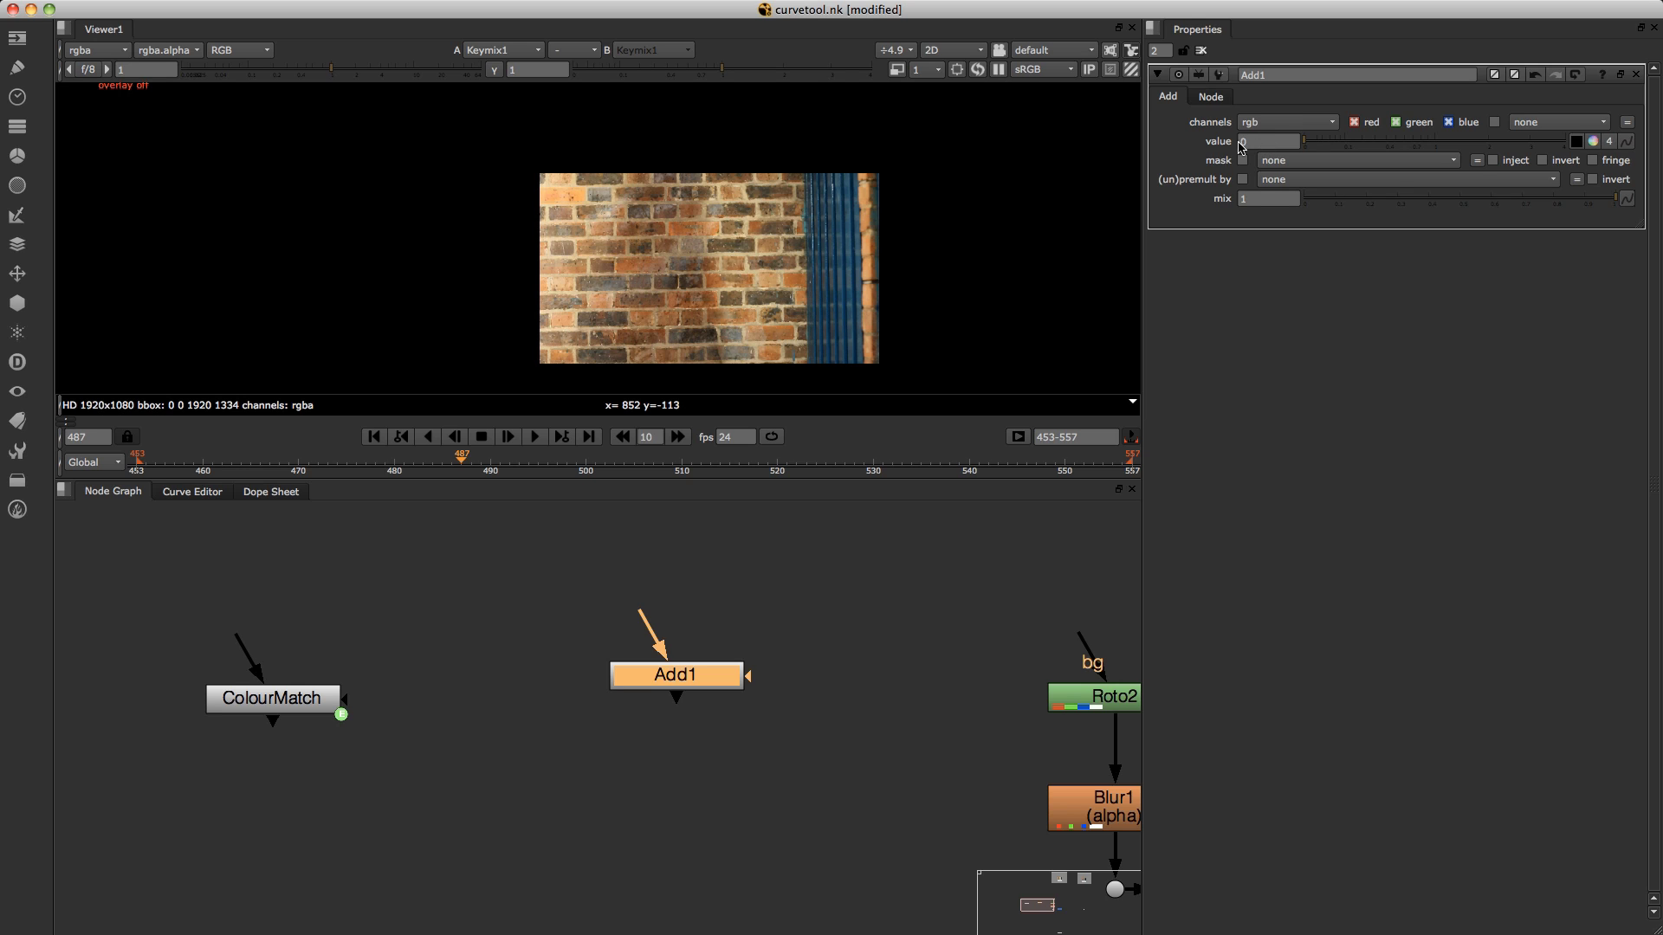
Add an RGBA colour knob named and labelled InColour through Manage User Knobs.
{"action": "right_click", "coordinate": [1260, 99]}
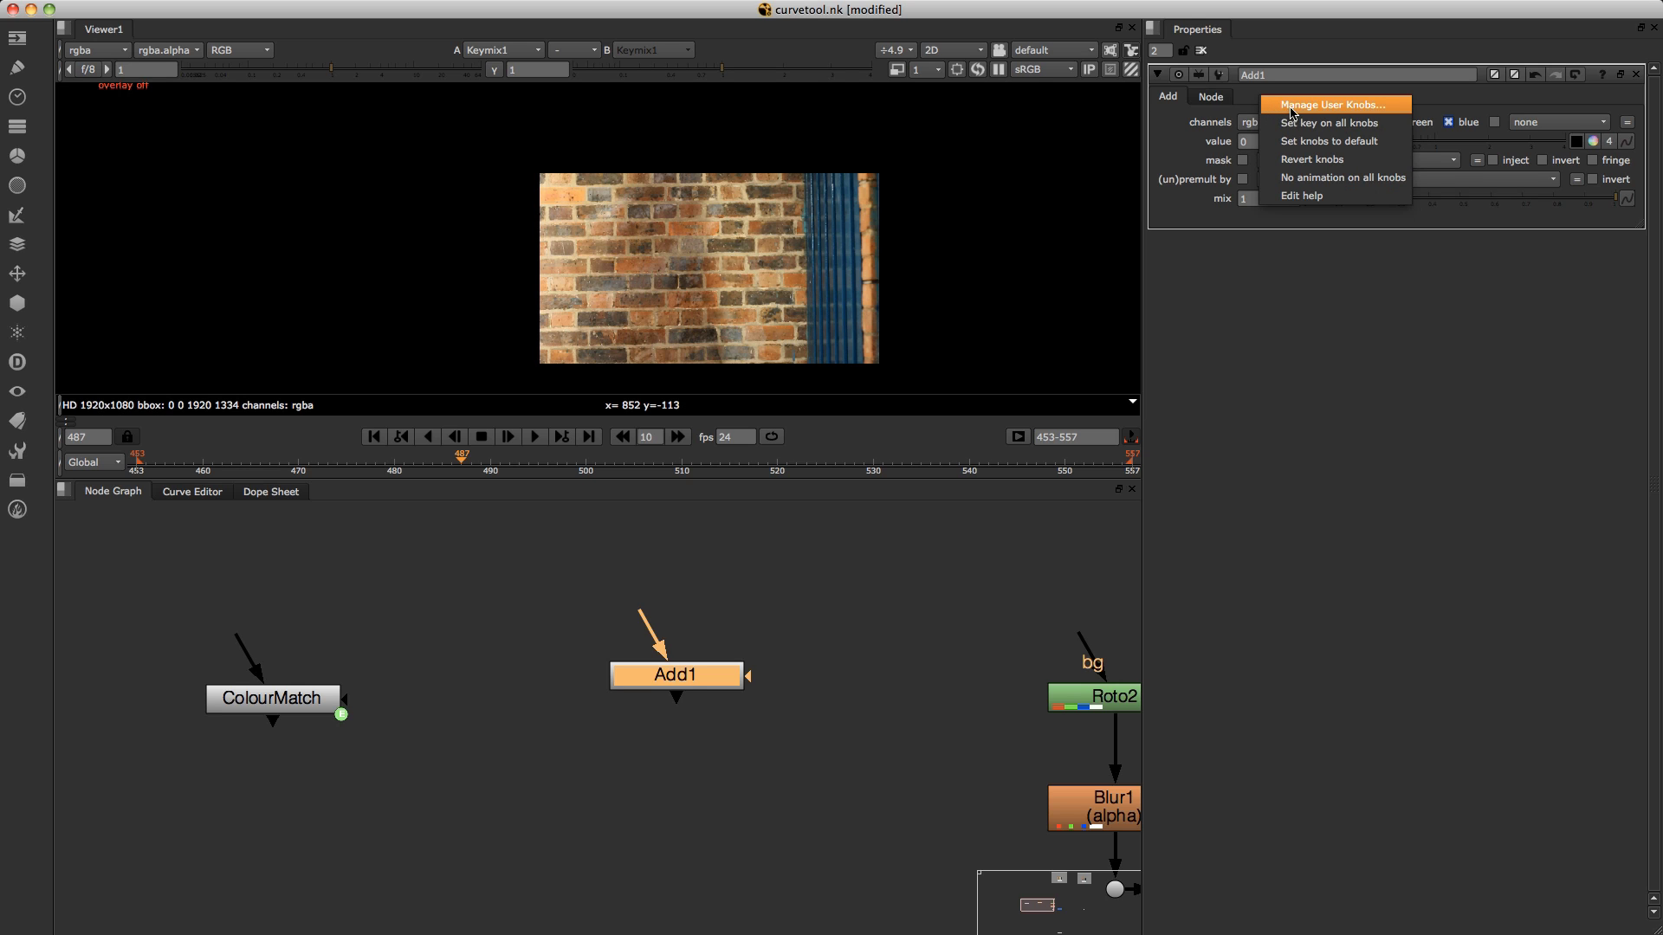
{"action": "left_click", "coordinate": [1292, 109]}
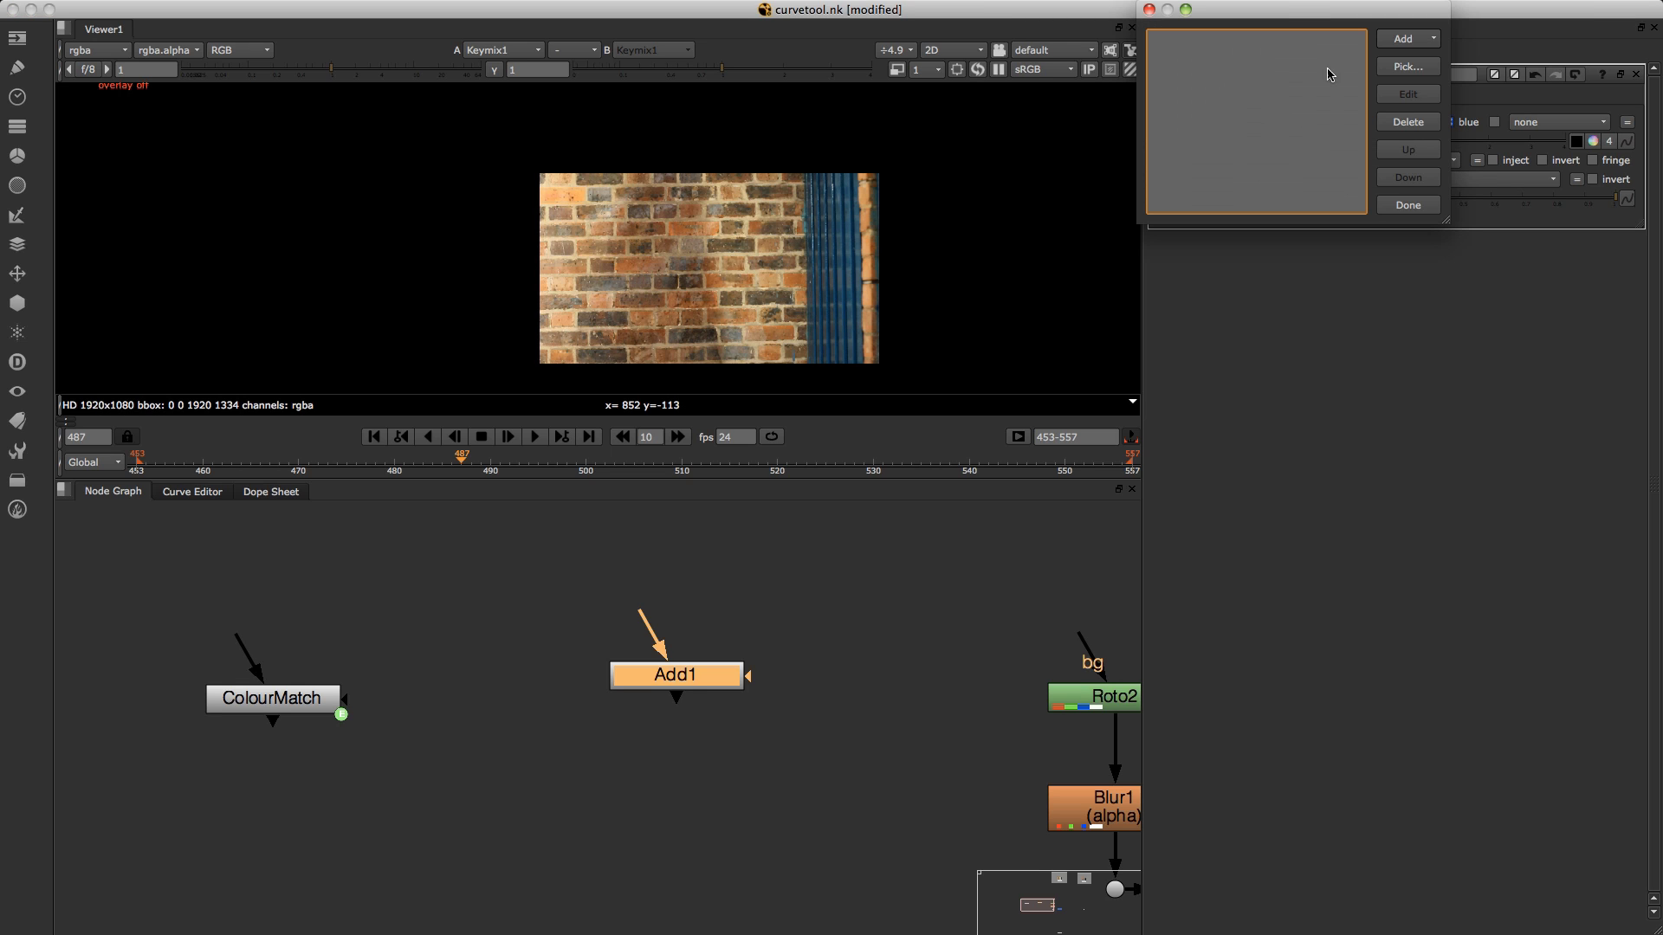
{"action": "left_click", "coordinate": [1407, 40]}
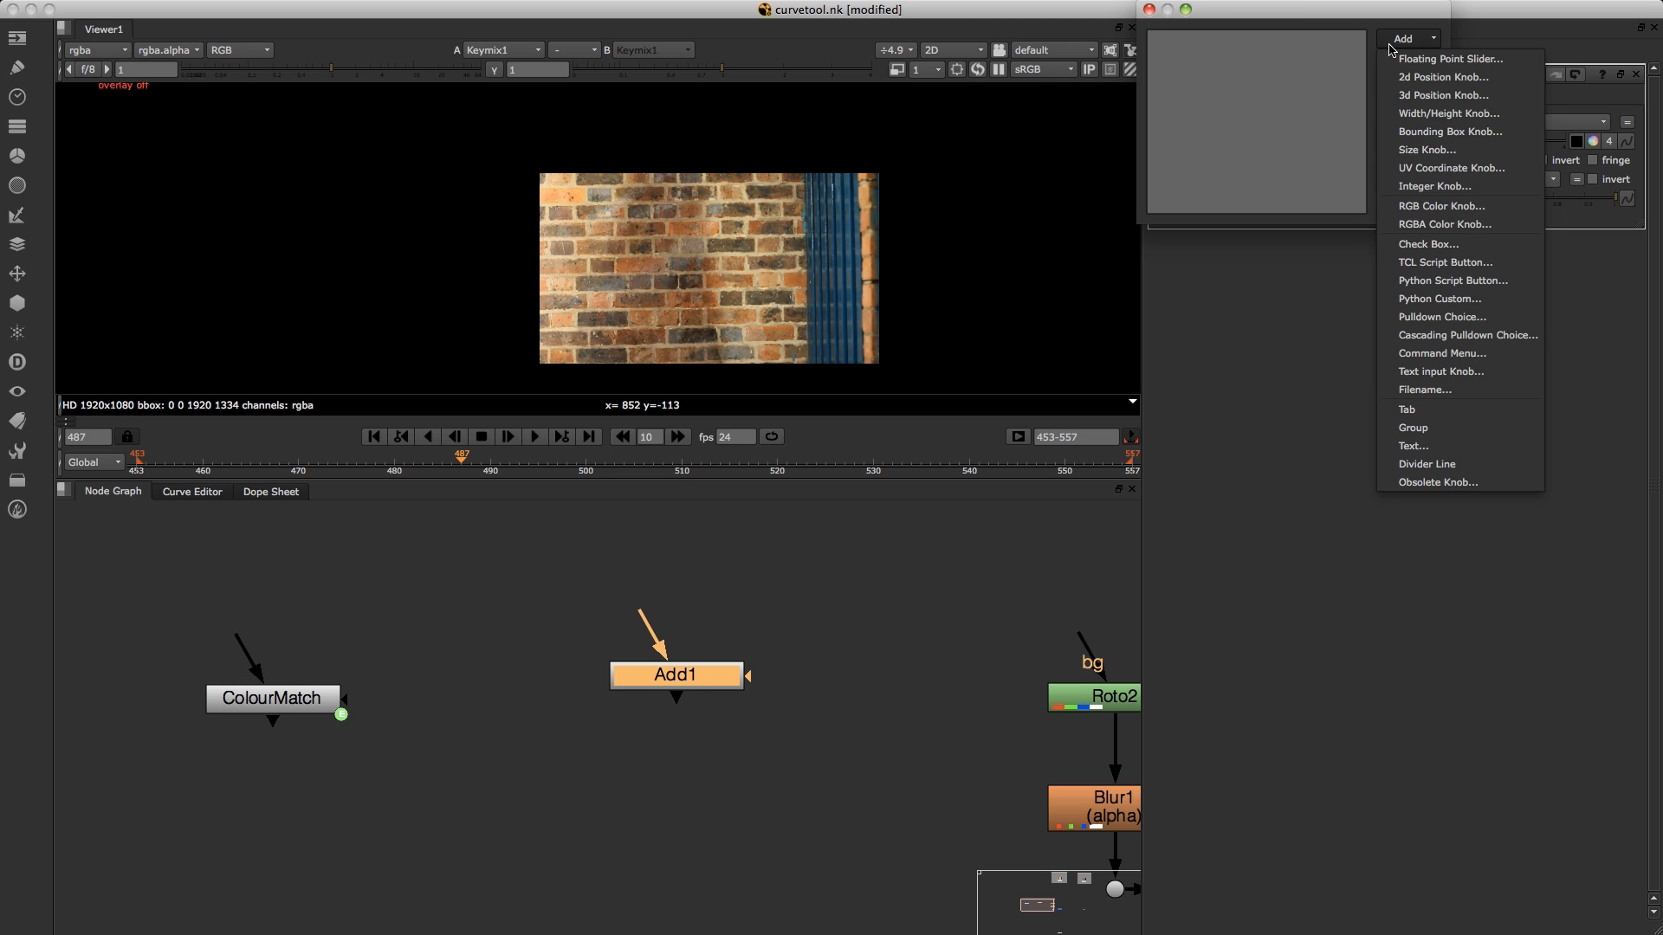
{"action": "left_click", "coordinate": [1417, 228]}
{"action": "type", "text": "InColour"}
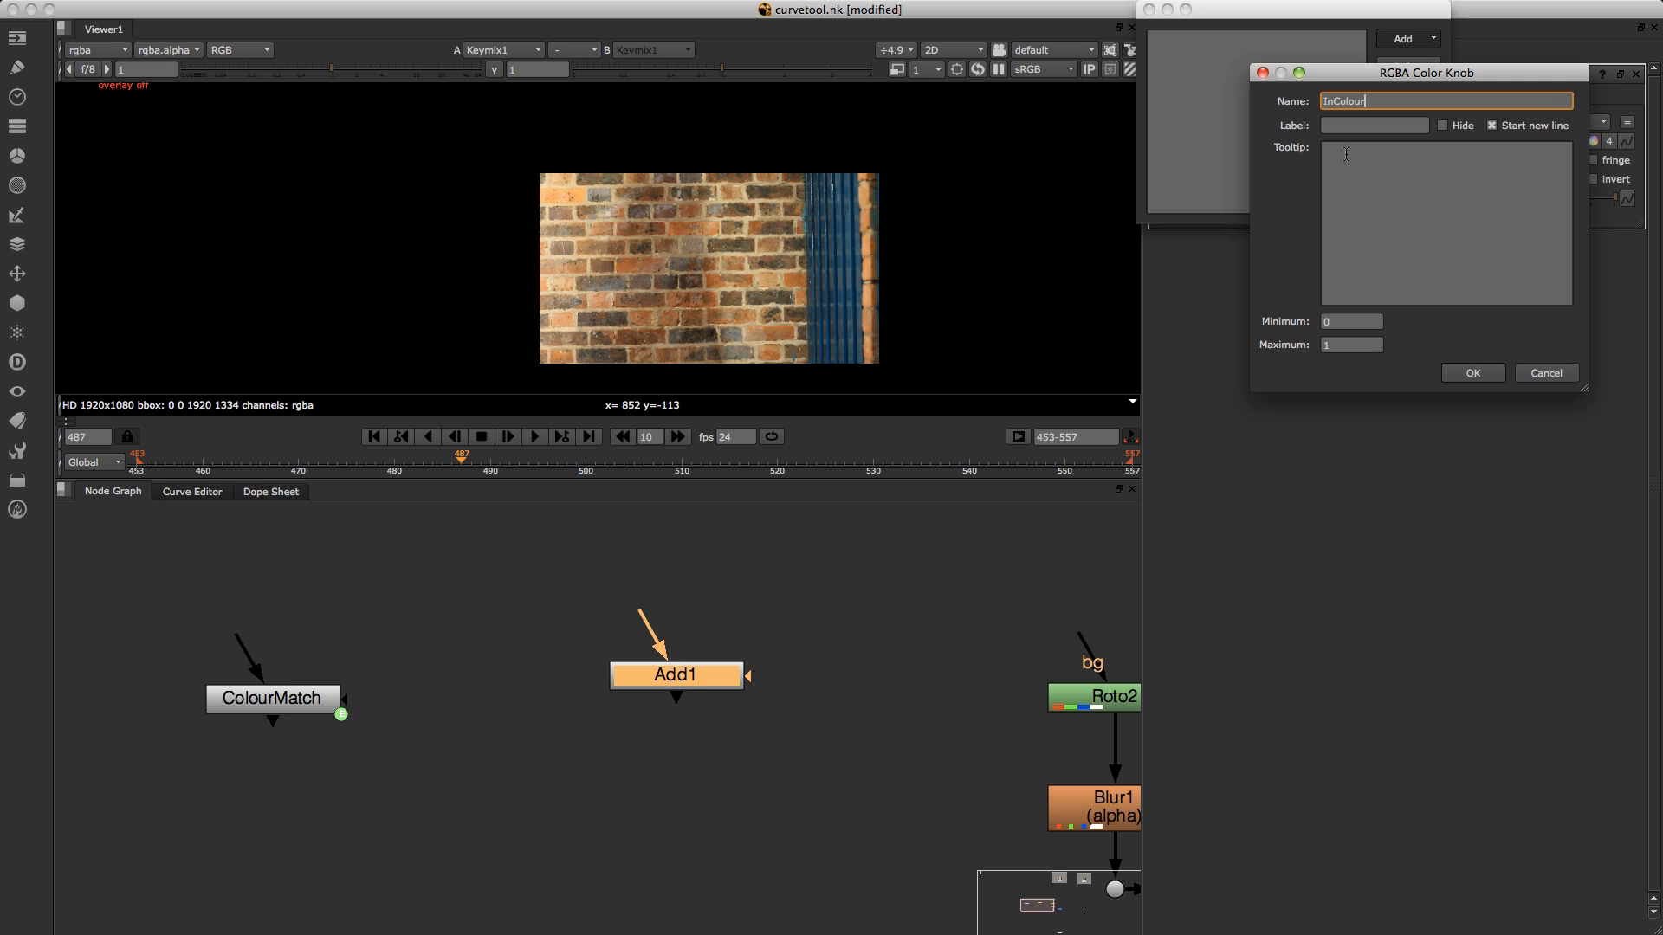
{"action": "left_click_drag", "start_coordinate": [1377, 101], "coordinate": [1311, 106]}
{"action": "left_click", "coordinate": [1343, 132]}
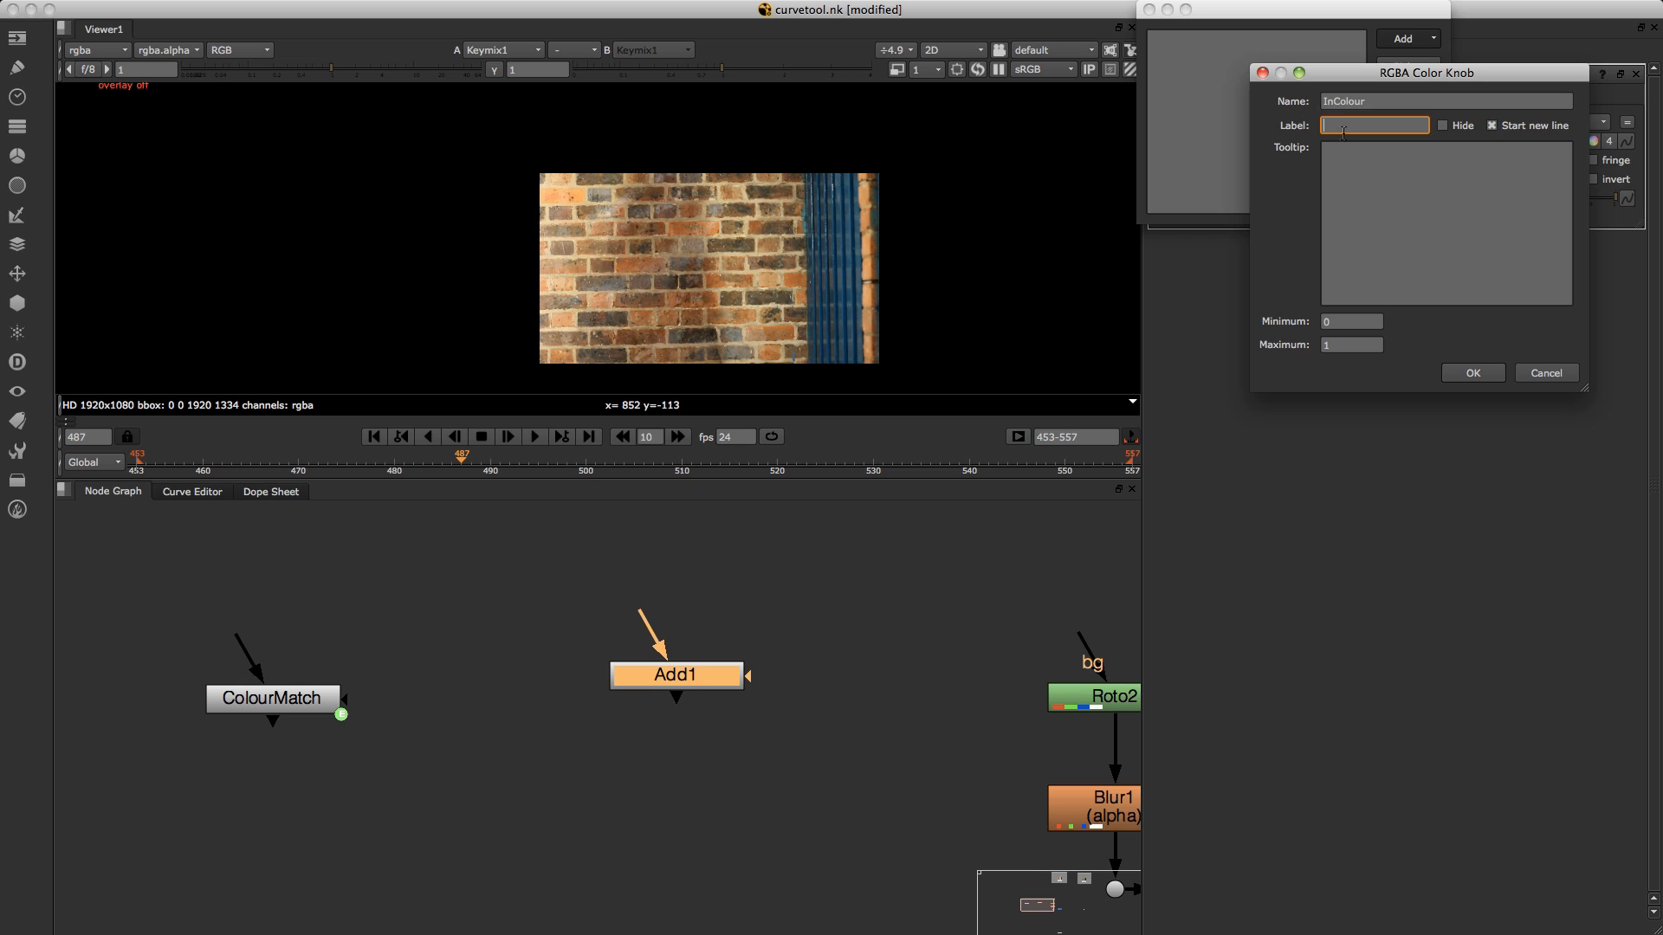
{"action": "mouse_move", "coordinate": [1374, 126]}
{"action": "type", "text": "Colour"}
{"action": "left_click", "coordinate": [1472, 378]}
Add a second RGBA colour knob named and labelled OutColour.
{"action": "left_click", "coordinate": [1406, 39]}
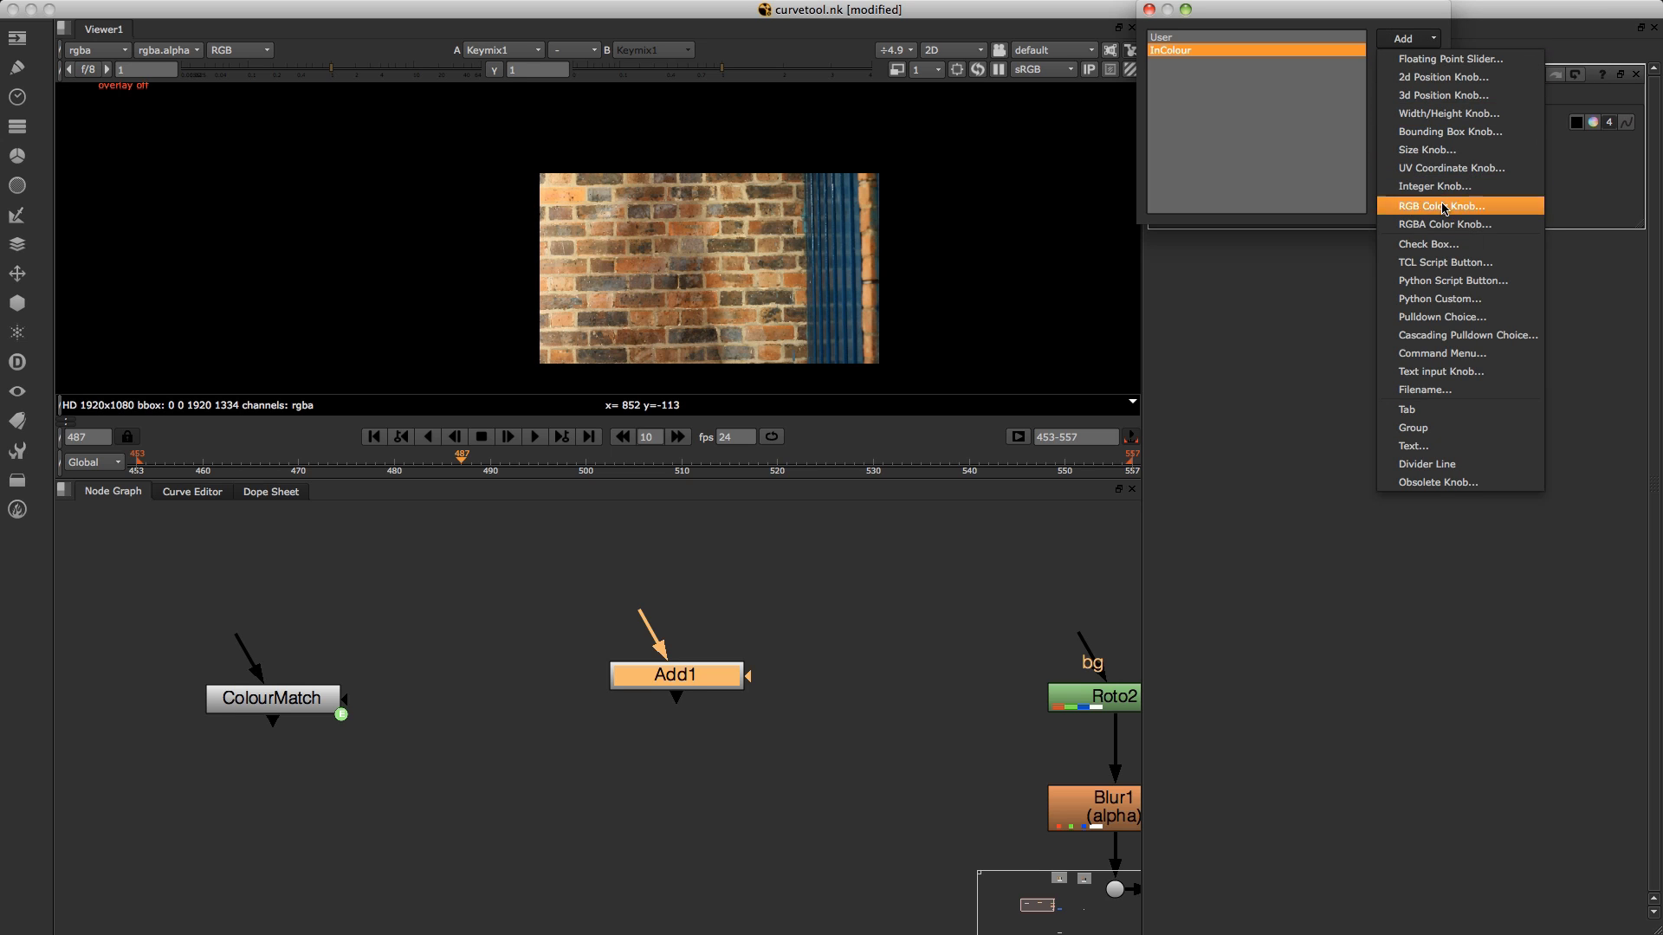
{"action": "left_click", "coordinate": [1441, 233]}
{"action": "type", "text": "OutColour"}
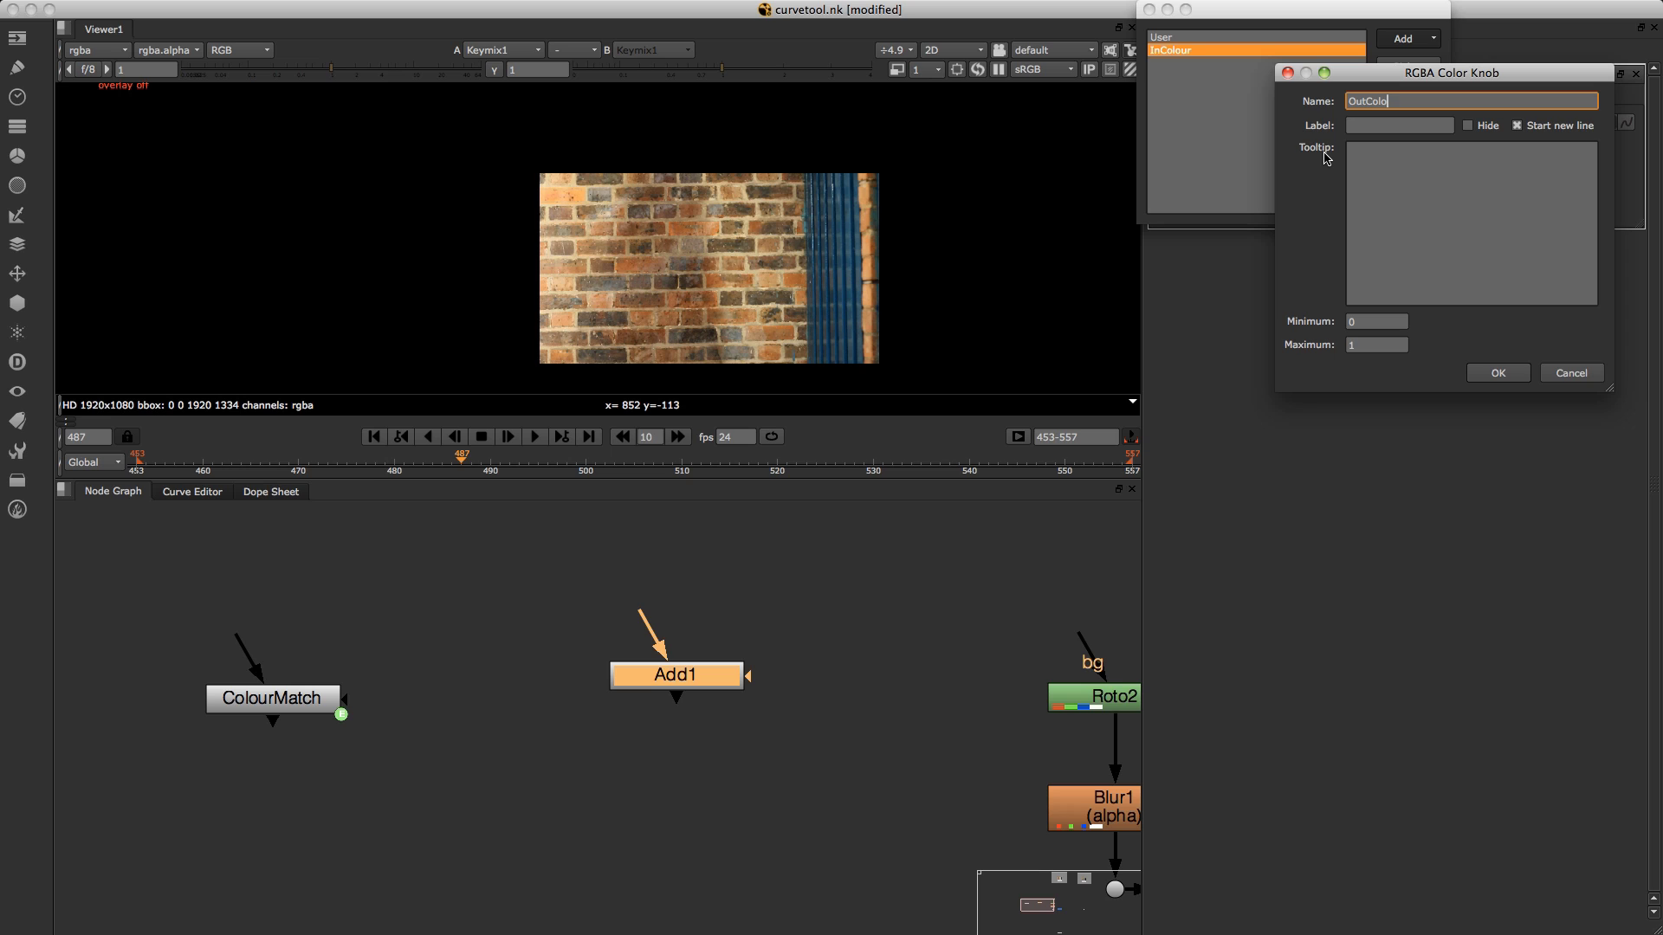
{"action": "left_click", "coordinate": [1429, 126]}
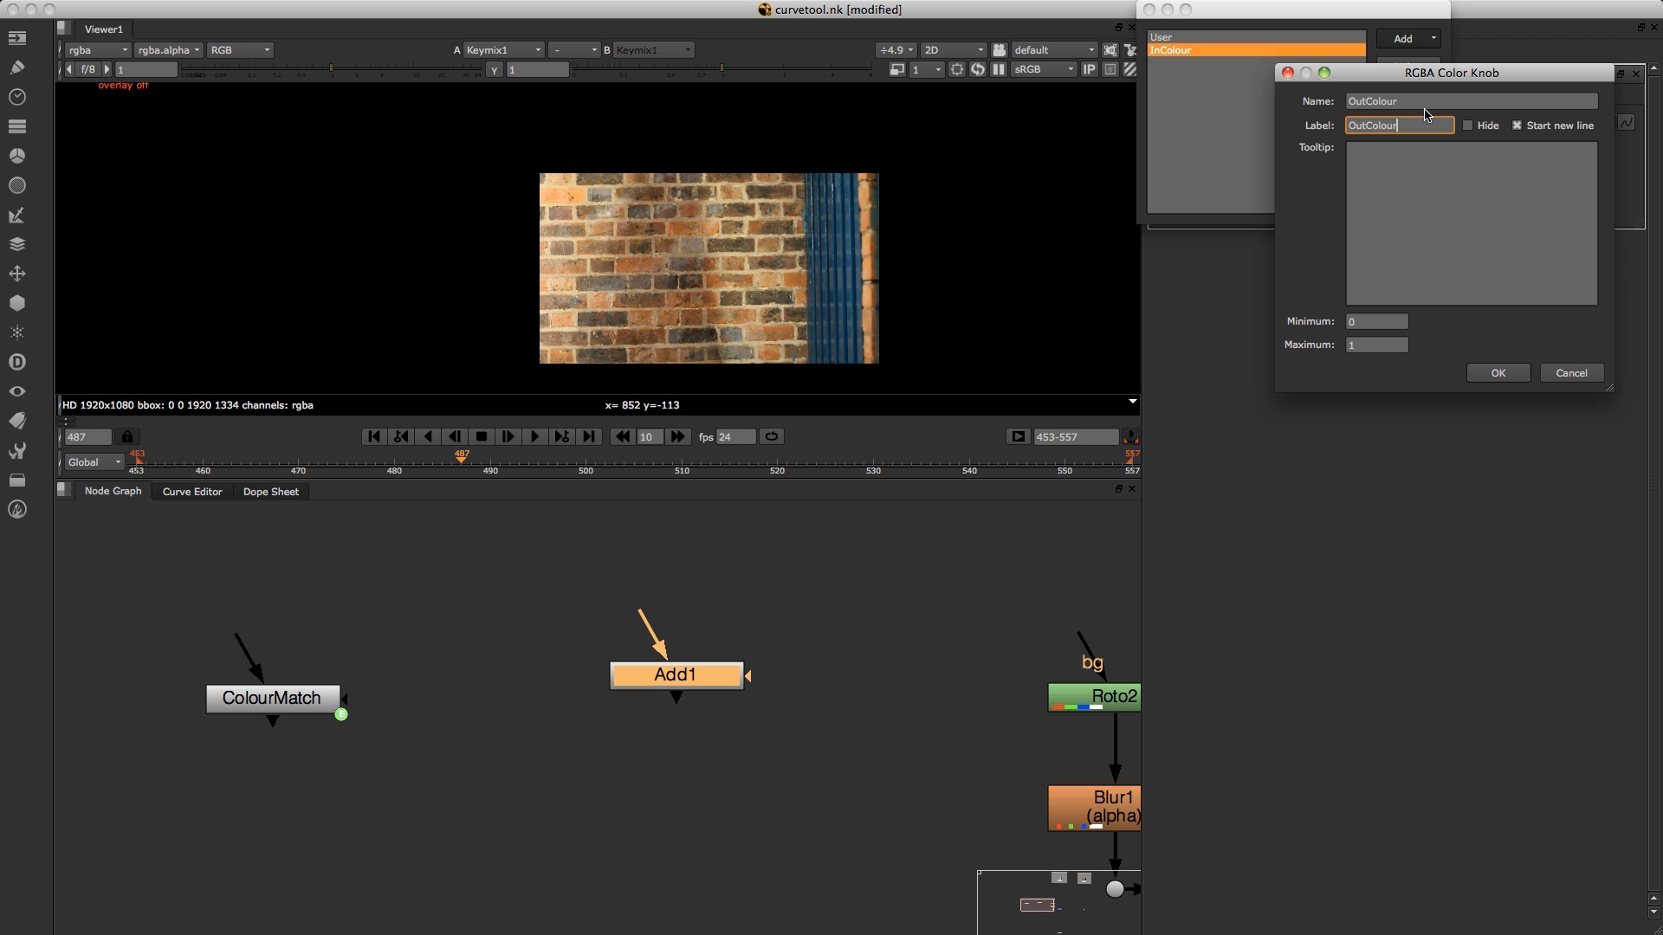
{"action": "left_click", "coordinate": [1489, 380]}
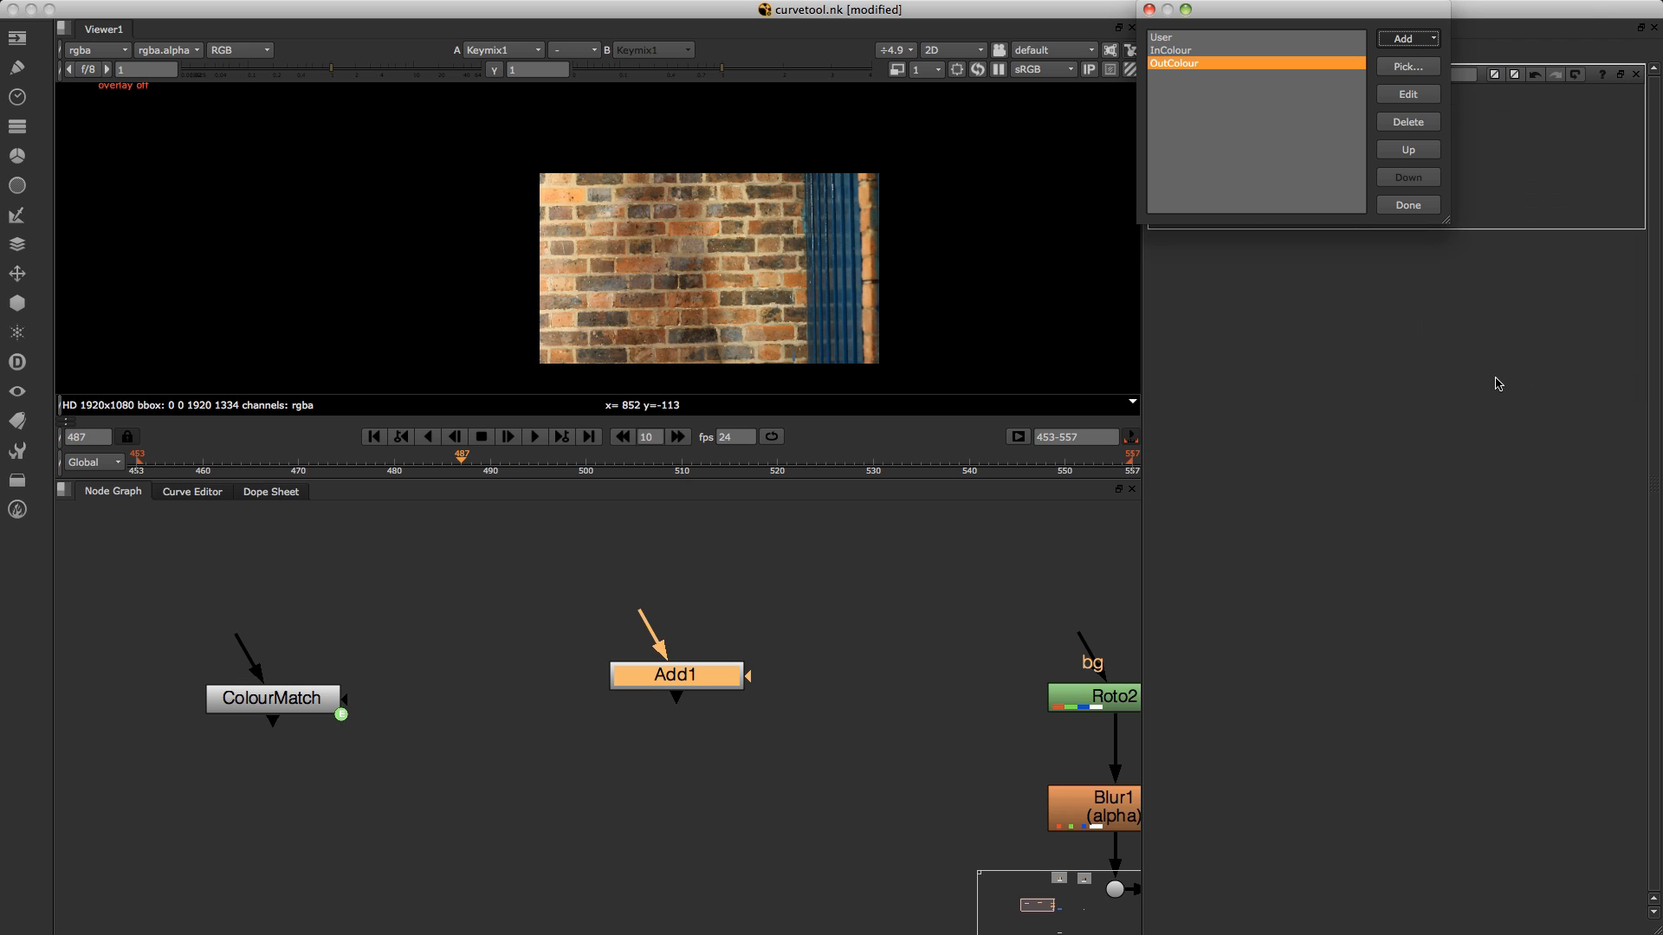
Finish the knob manager and split Add1's value into r, g, b, a fields.
{"action": "left_click", "coordinate": [1406, 205]}
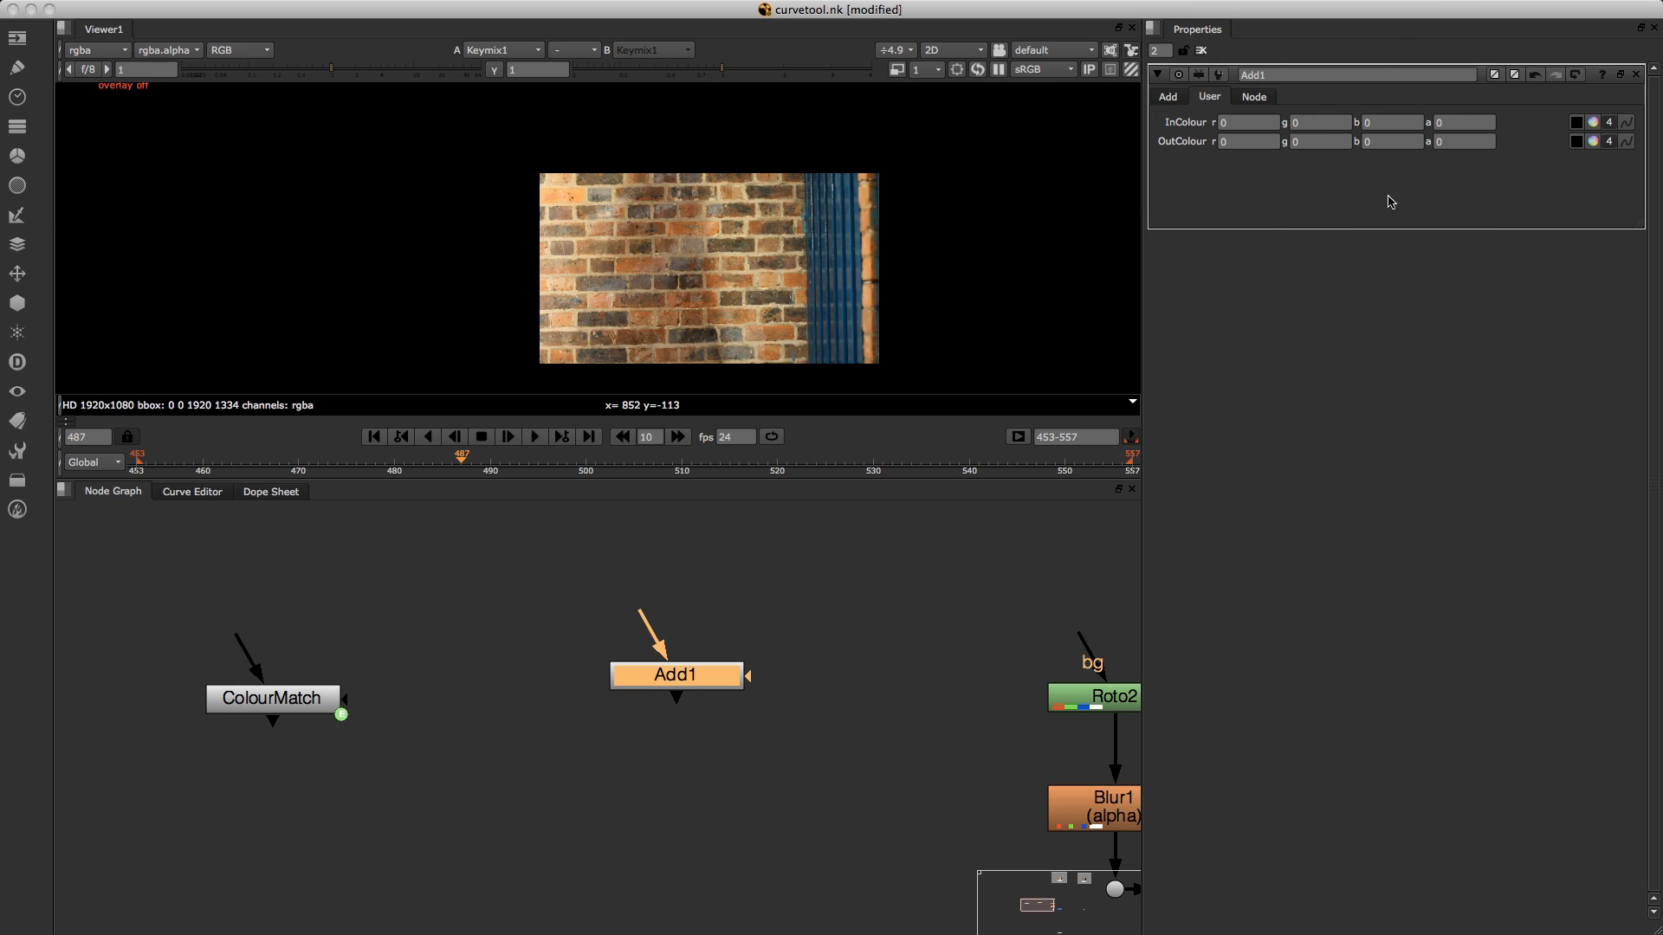
{"action": "left_click", "coordinate": [1169, 98]}
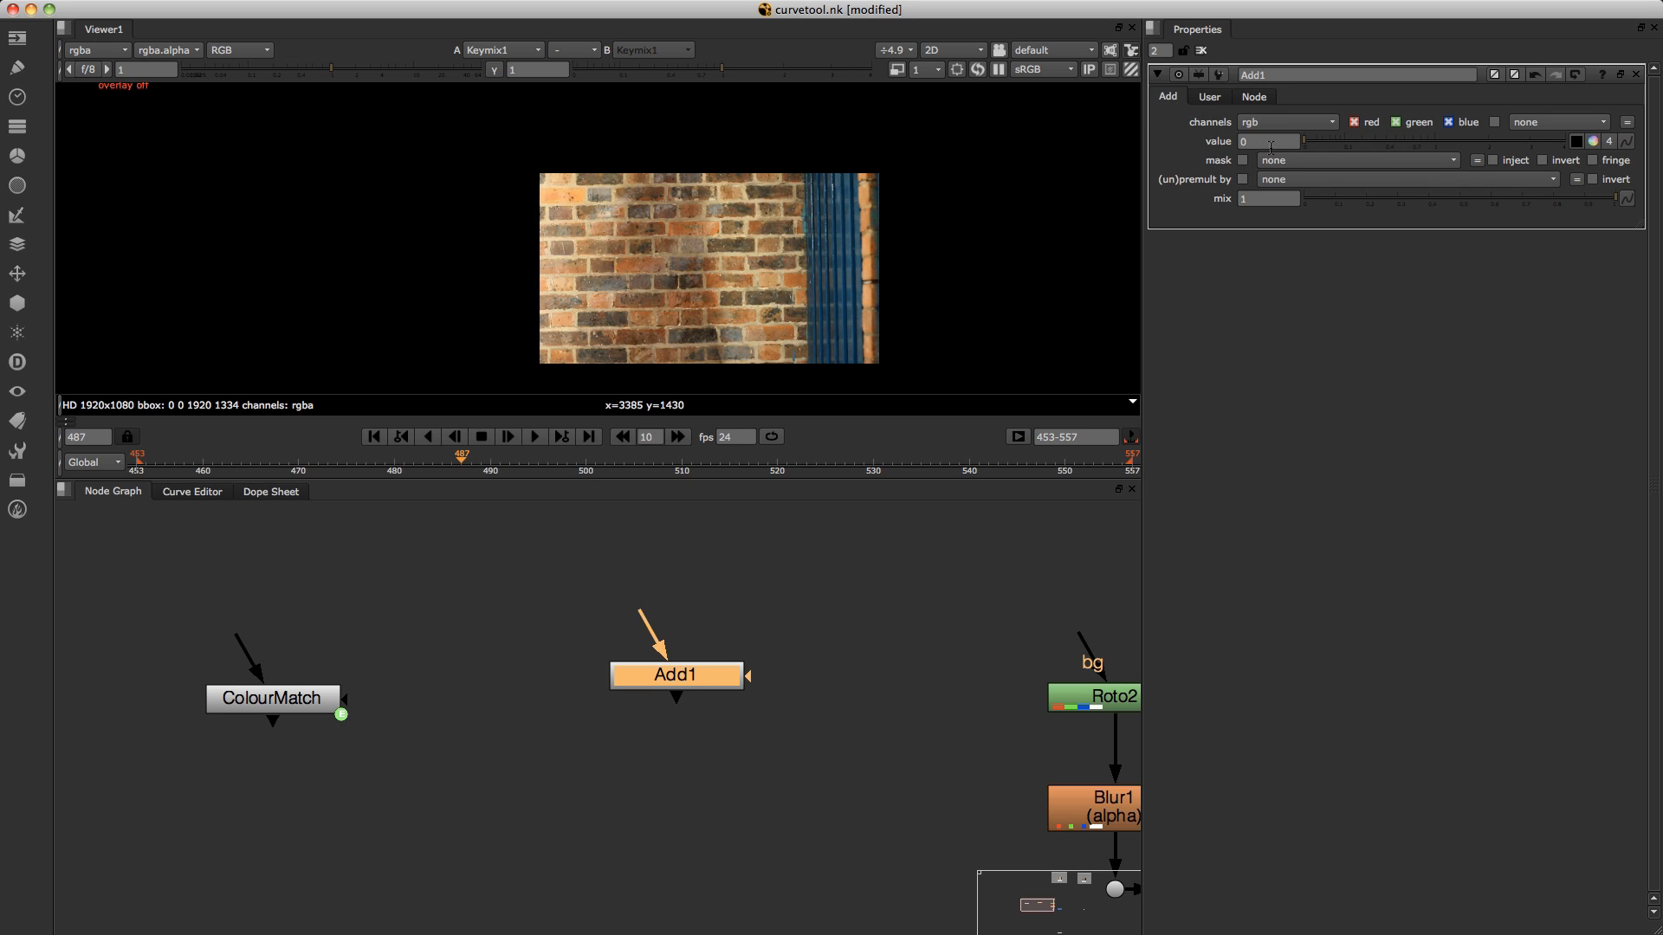
{"action": "left_click", "coordinate": [1611, 143]}
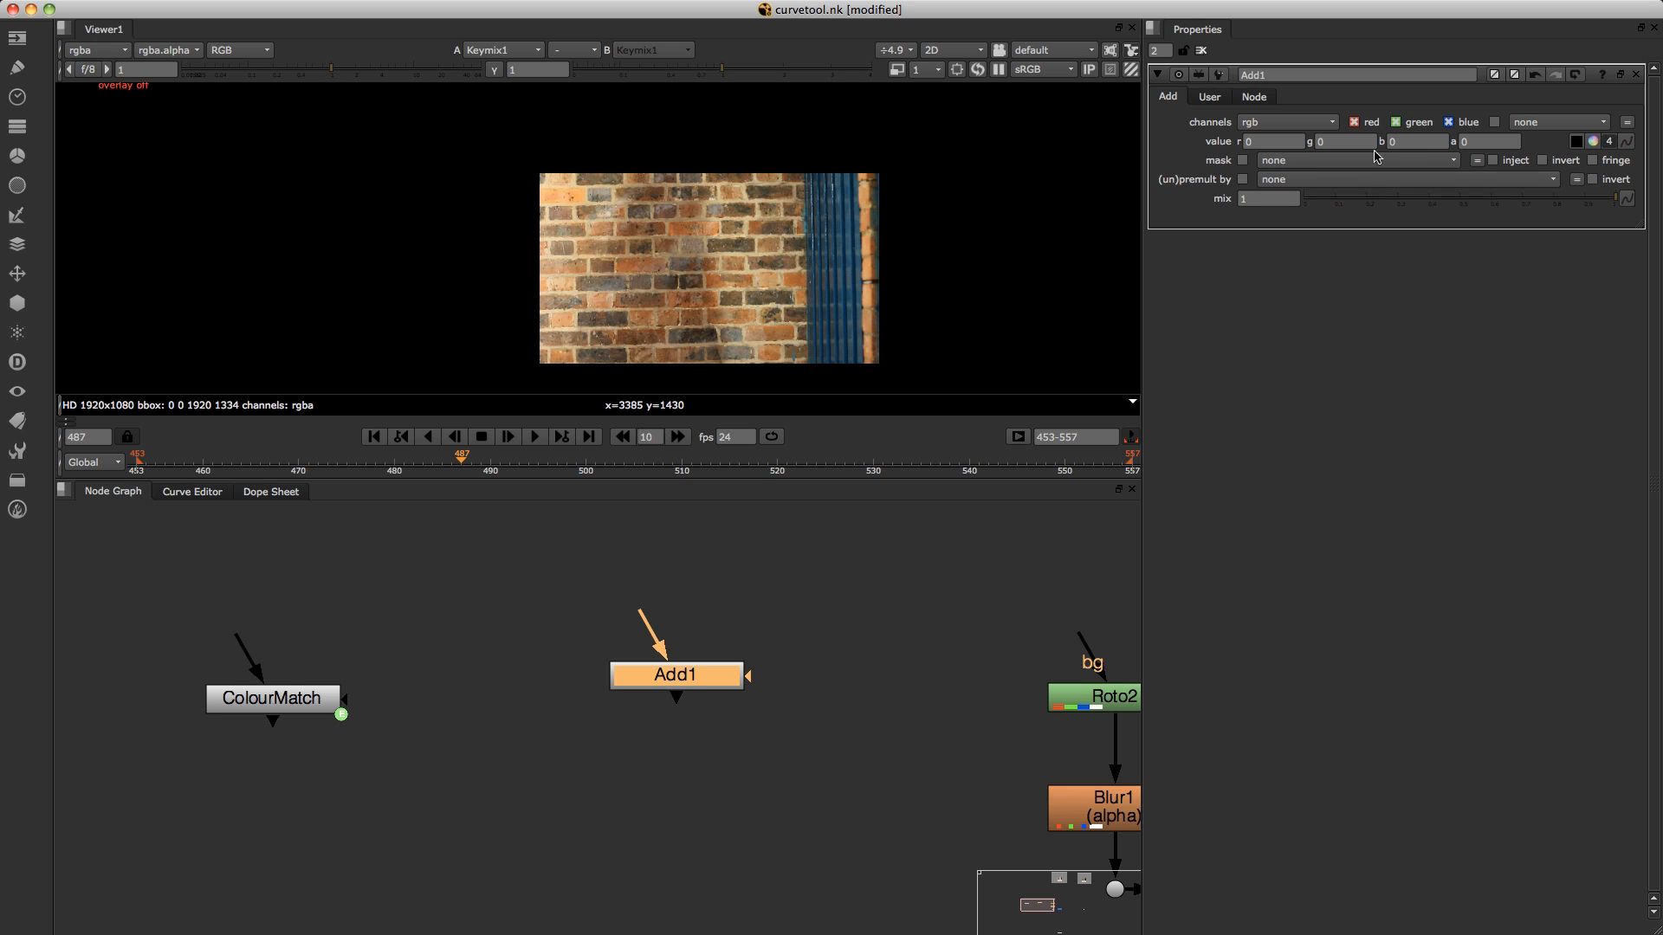
Set the expression OutColour-InColour on the value's r, g, b and a channels.
{"action": "left_click", "coordinate": [1626, 142]}
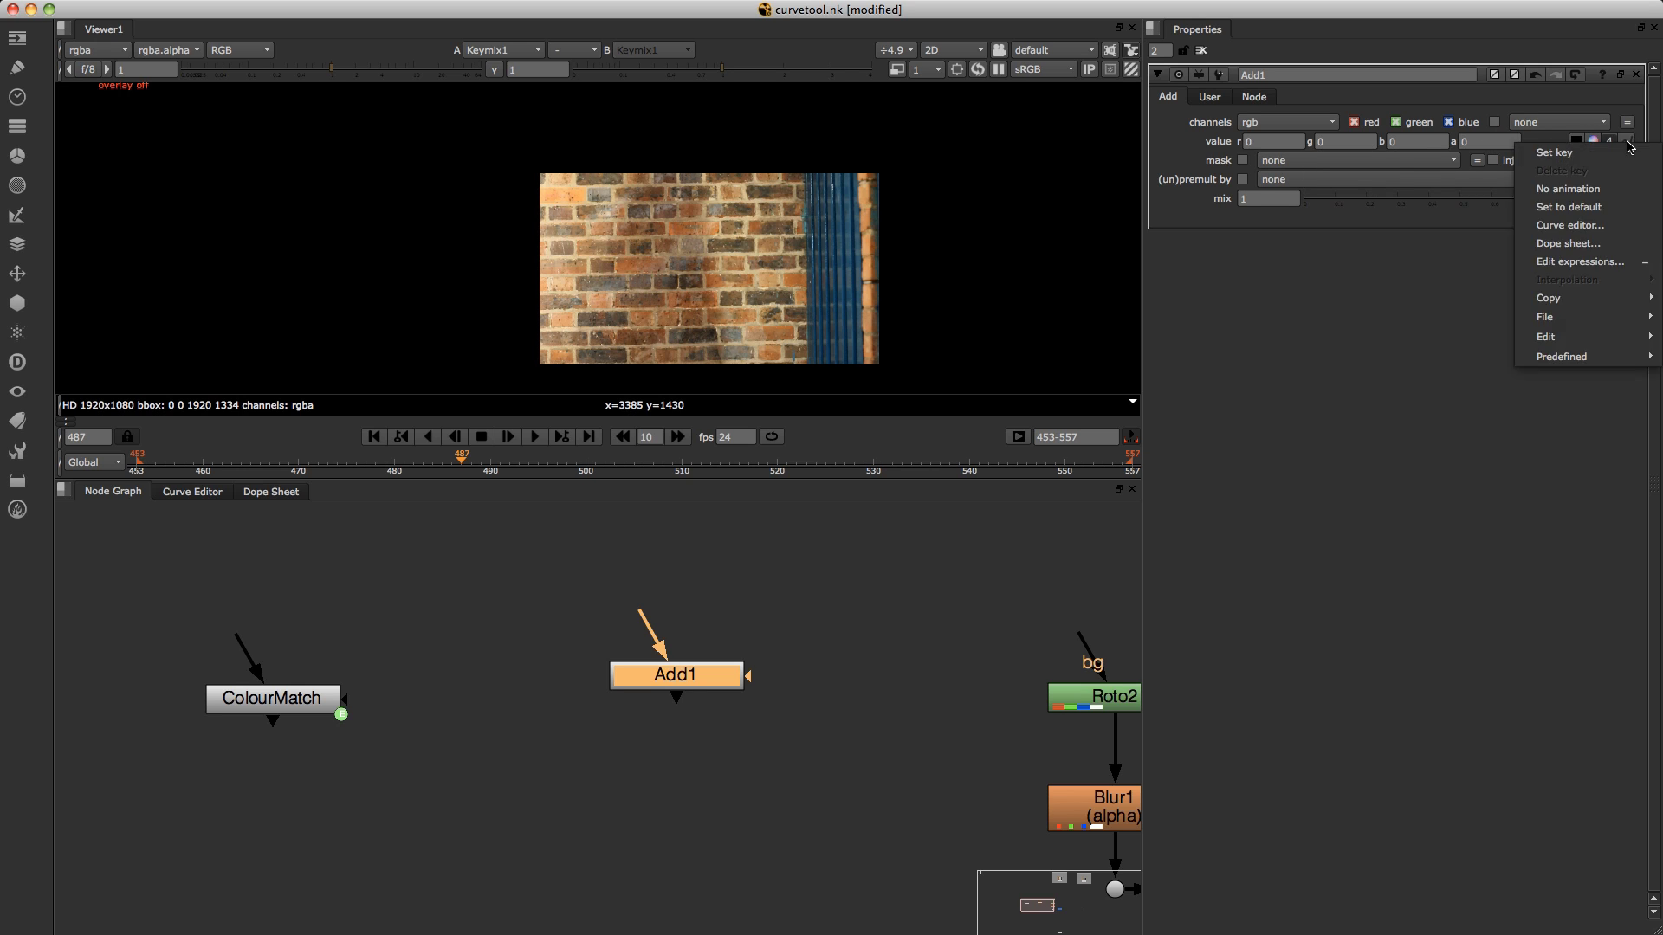
{"action": "left_click", "coordinate": [1562, 265]}
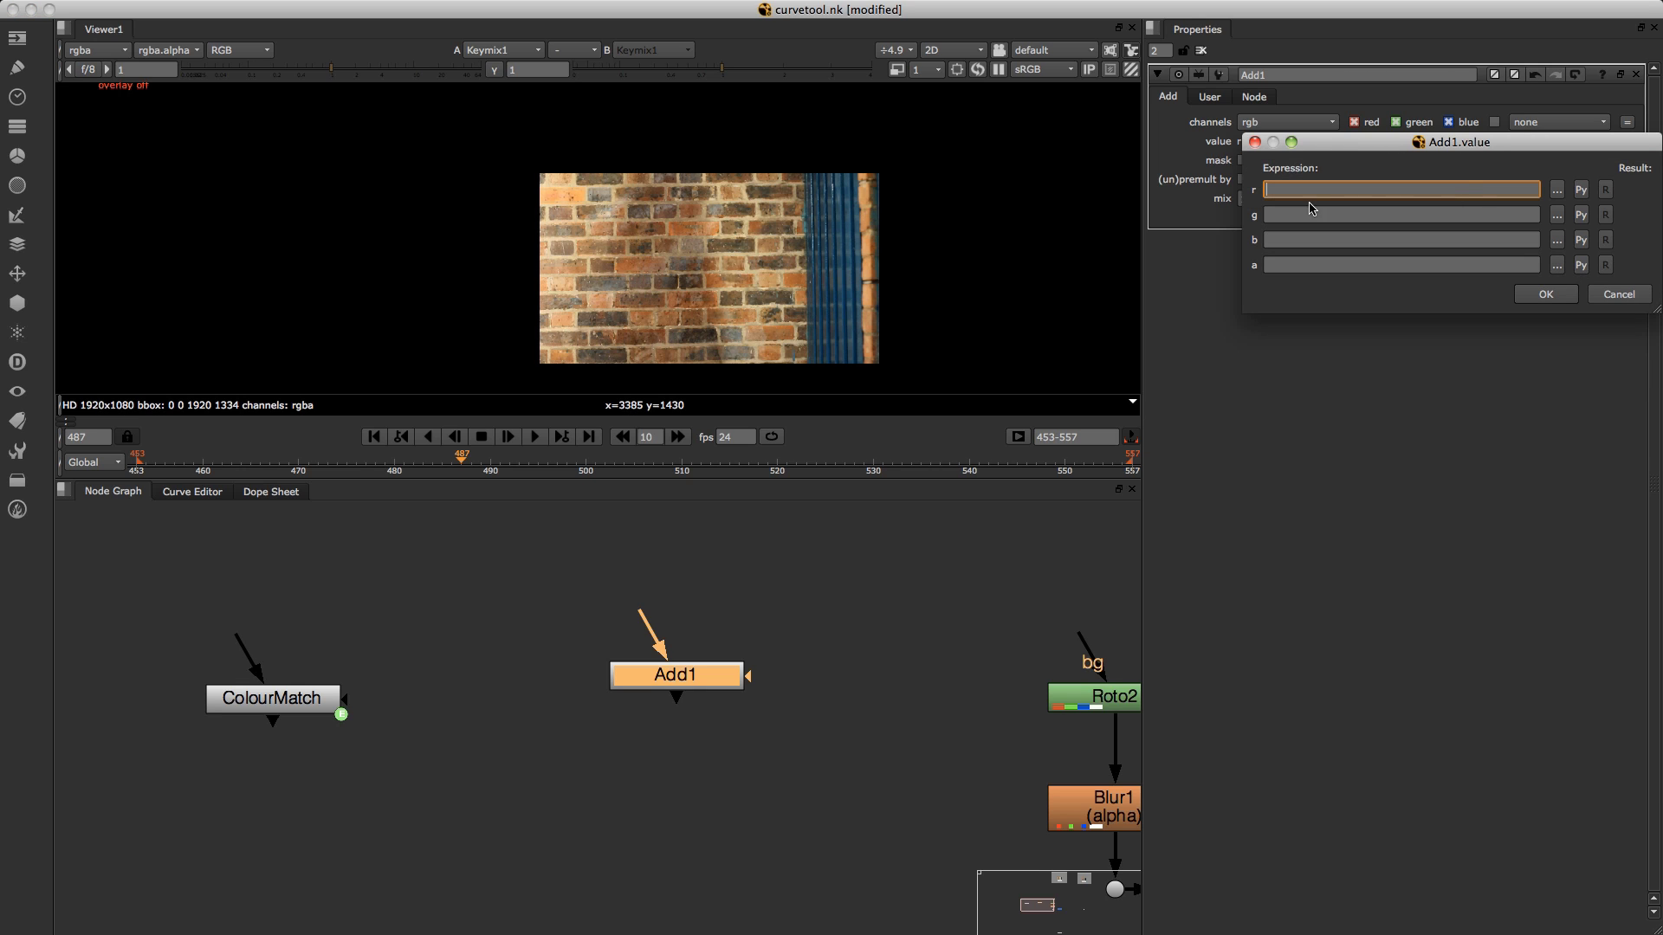
{"action": "type", "text": "OutColour-InColour"}
{"action": "left_click", "coordinate": [1333, 216]}
{"action": "type", "text": "OutColour-InColour"}
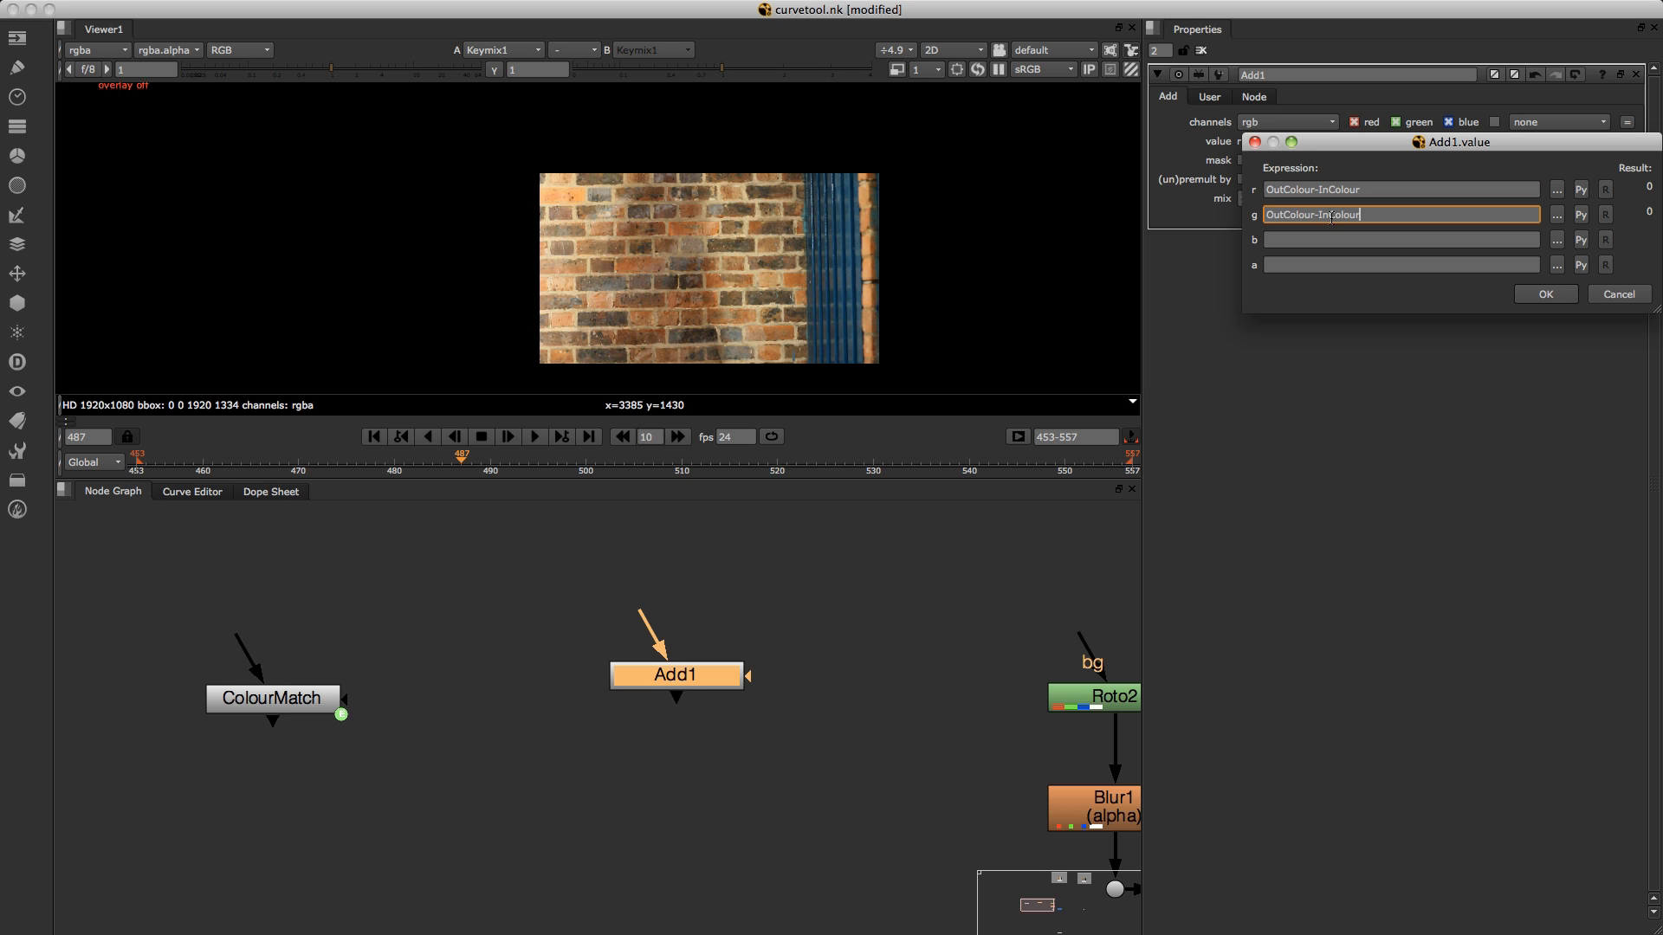
{"action": "left_click", "coordinate": [1335, 242]}
{"action": "type", "text": "OutColour-InColour"}
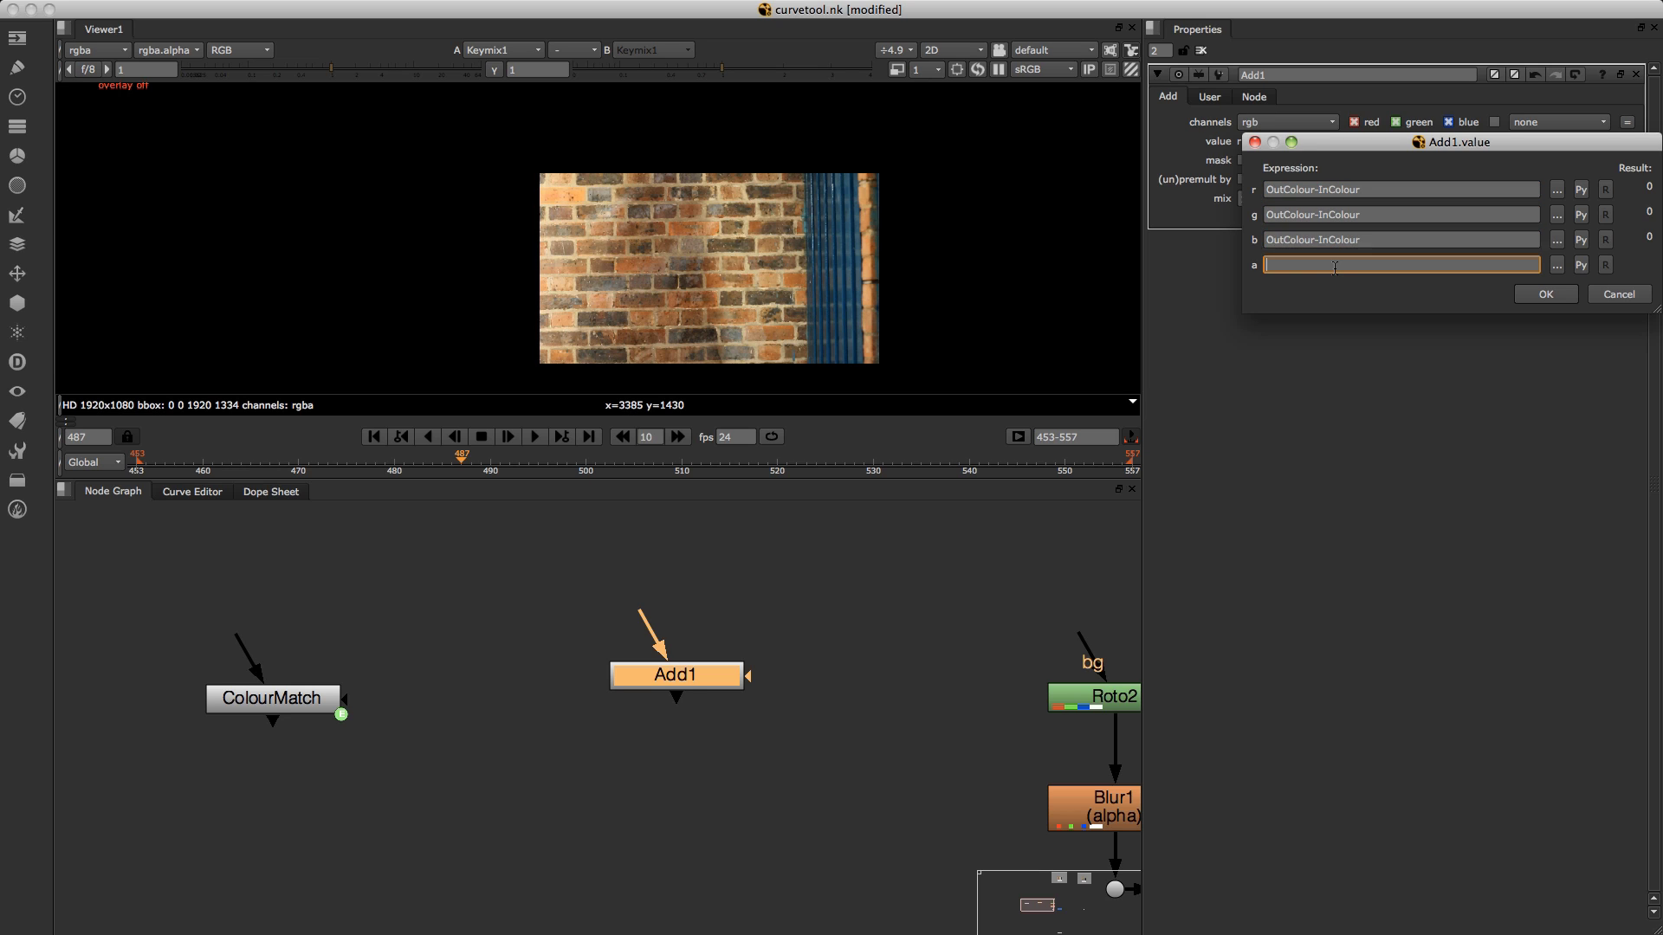
{"action": "type", "text": "OutColour-InColour"}
{"action": "left_click", "coordinate": [1546, 294]}
{"action": "left_click", "coordinate": [1216, 98]}
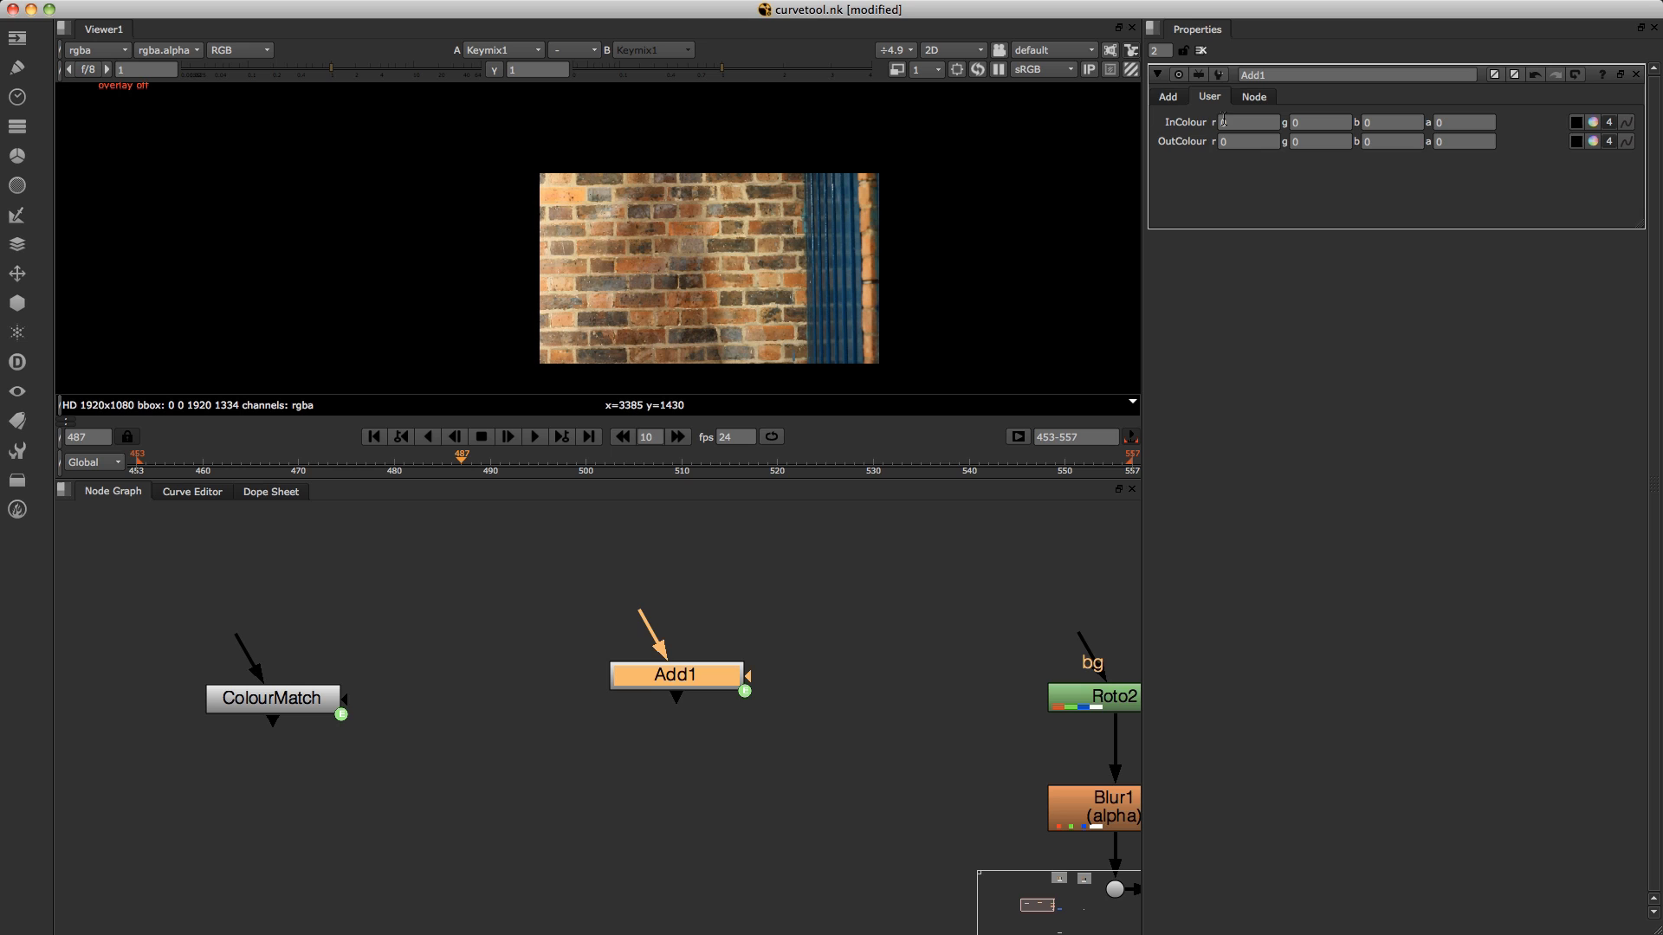
Rename Add1 to ColourMatch2 and drag it right toward the Keymix patch.
{"action": "left_click", "coordinate": [1167, 102]}
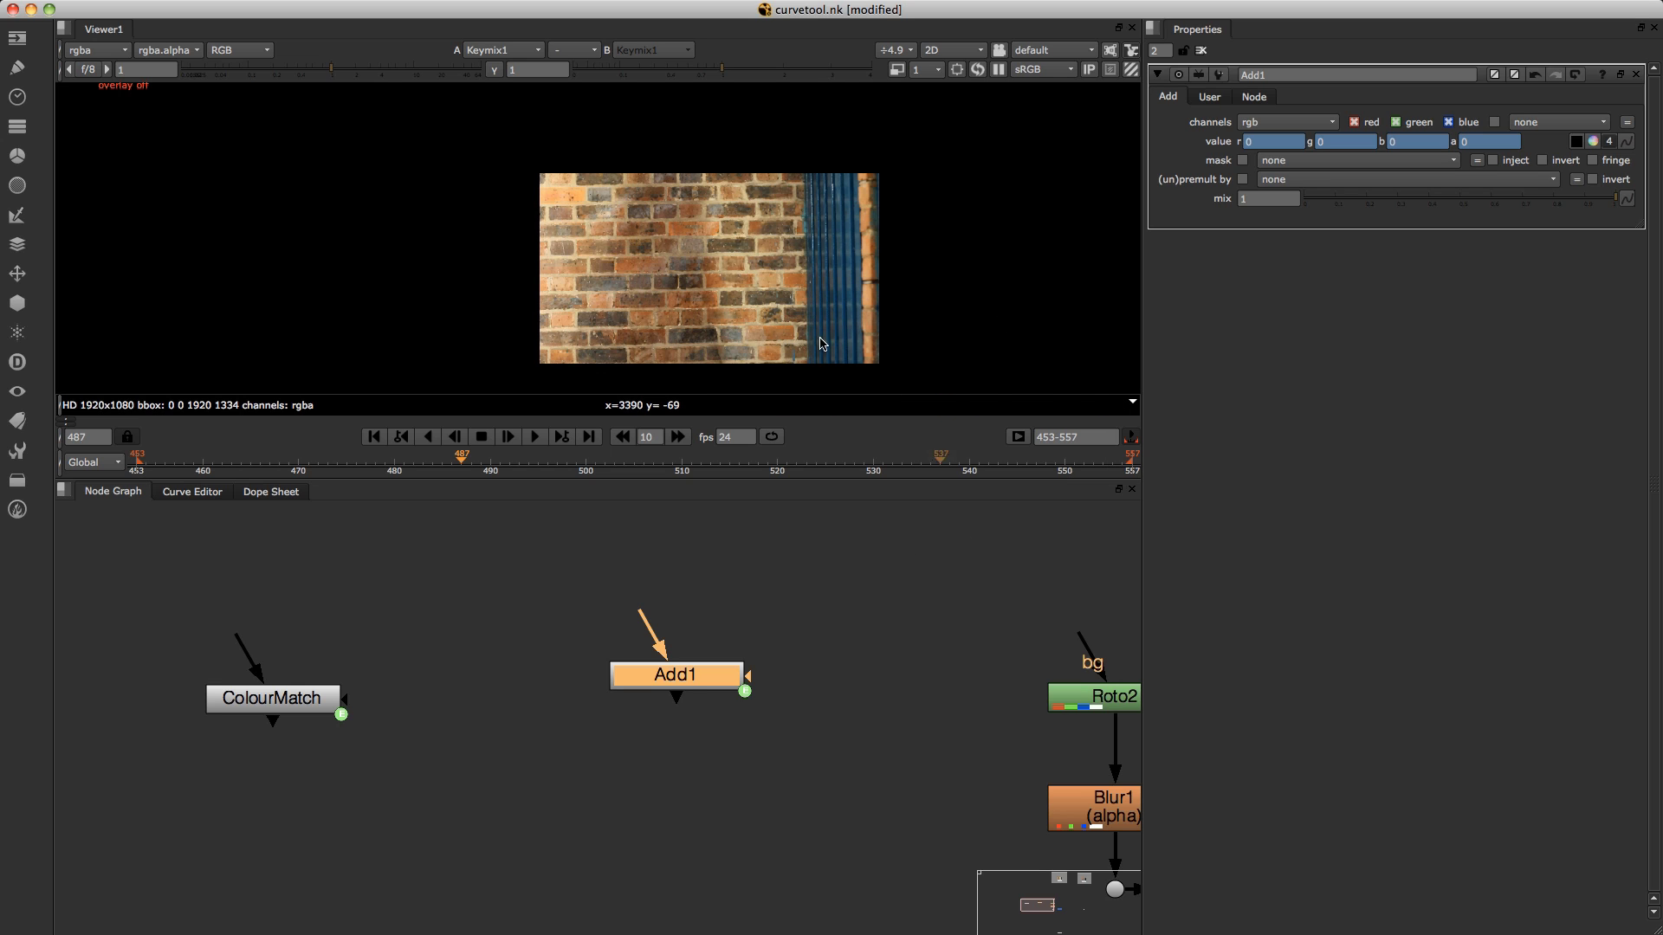
{"action": "left_click_drag", "start_coordinate": [737, 284], "coordinate": [803, 259]}
{"action": "scroll", "coordinate": [804, 259], "scroll_direction": "up", "scroll_amount": 2}
{"action": "scroll", "coordinate": [742, 611], "scroll_direction": "down", "scroll_amount": 1}
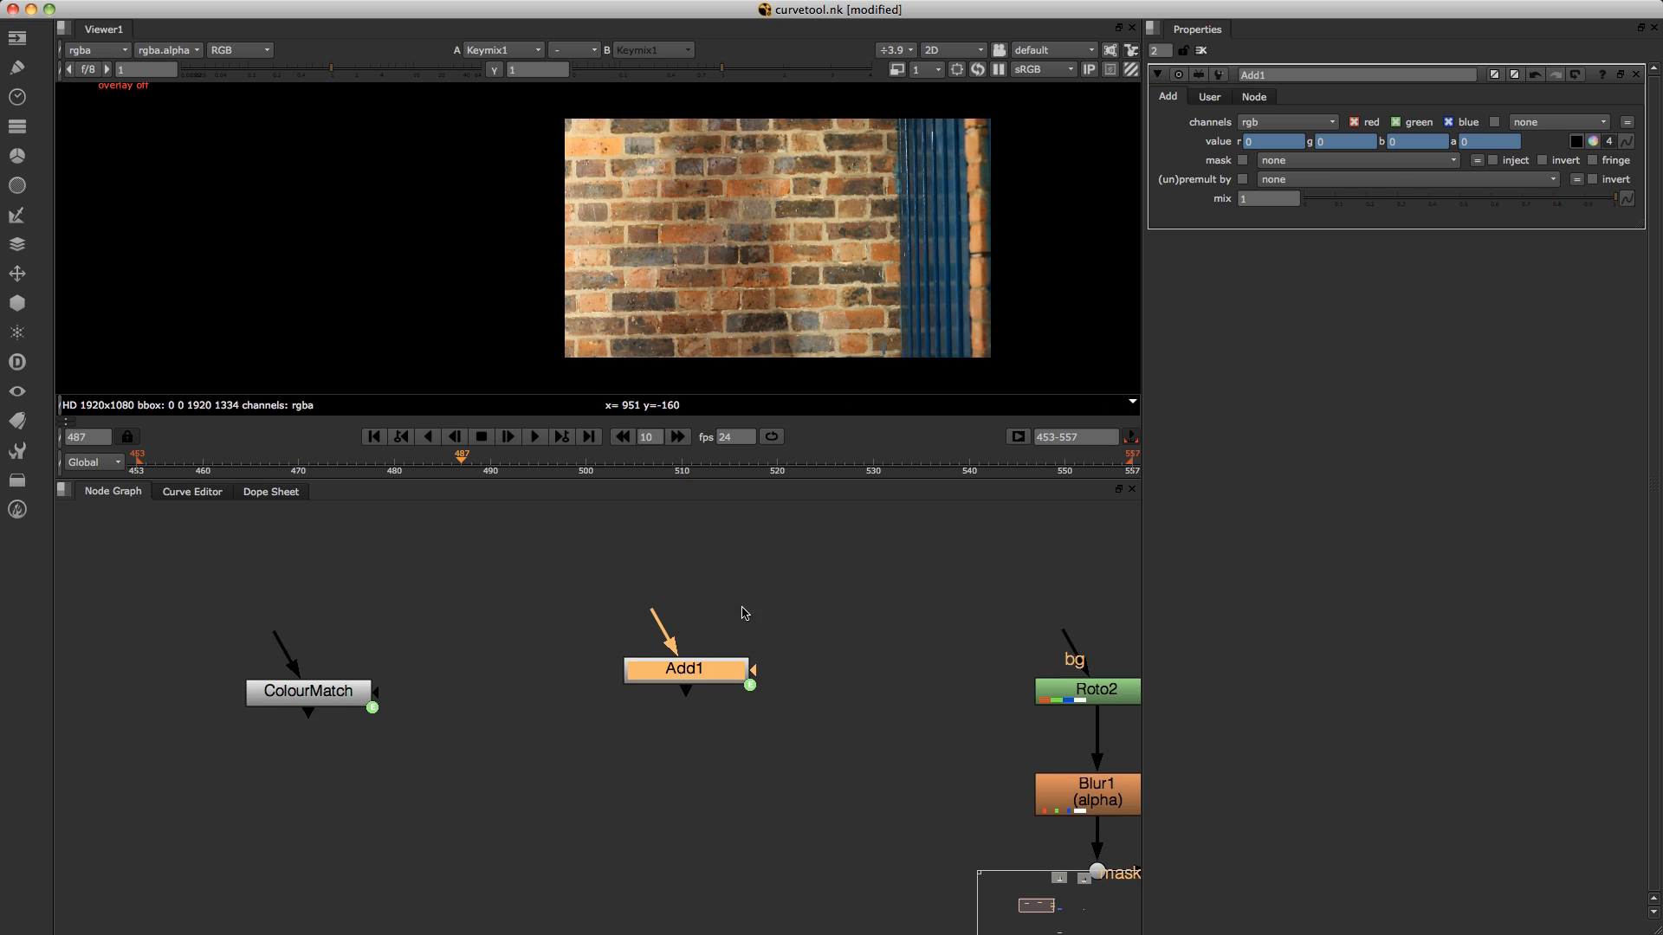
{"action": "scroll", "coordinate": [717, 671], "scroll_direction": "down", "scroll_amount": 1}
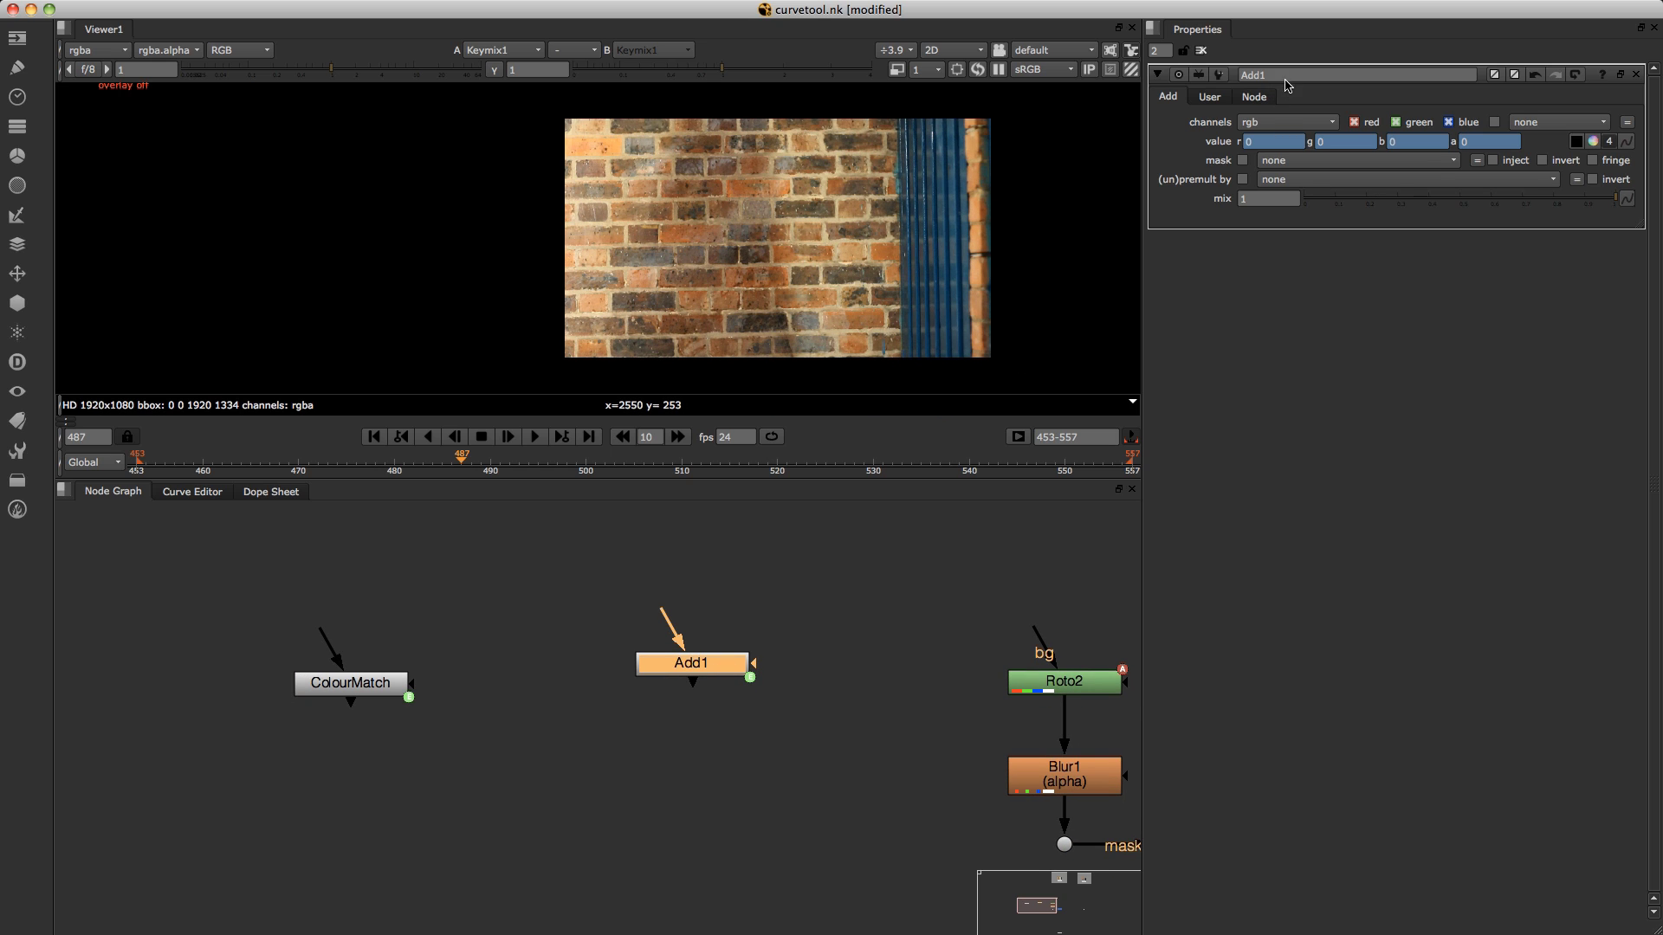
{"action": "double_click", "coordinate": [1285, 80]}
{"action": "type", "text": "ColourMatch2"}
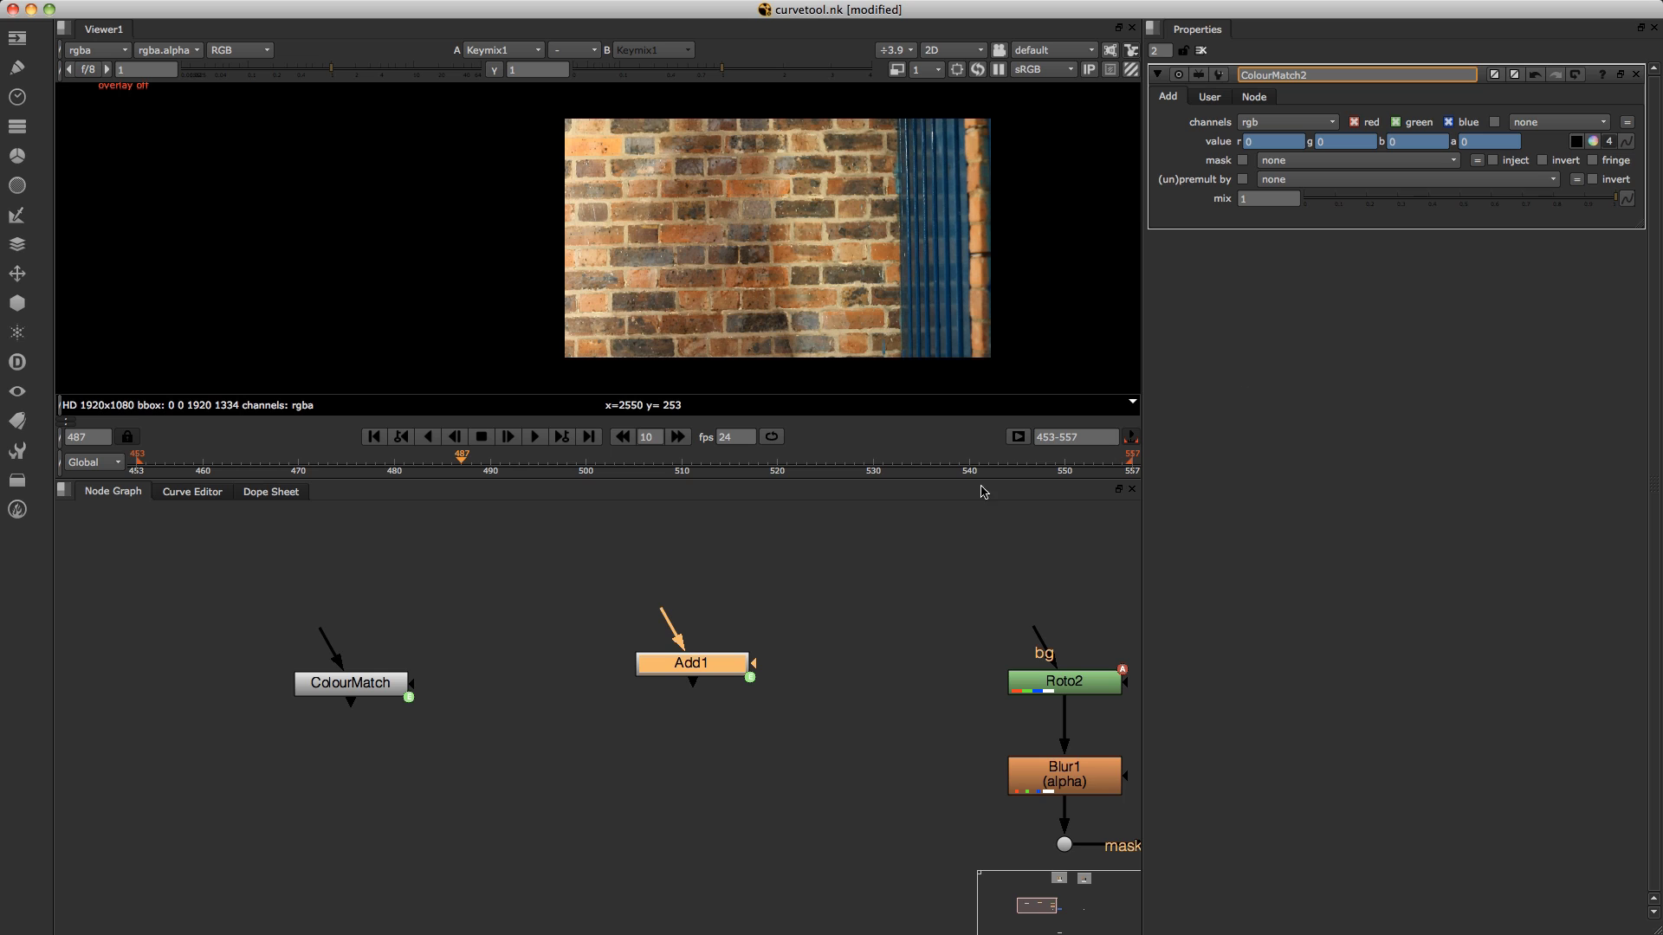
{"action": "left_click", "coordinate": [513, 623]}
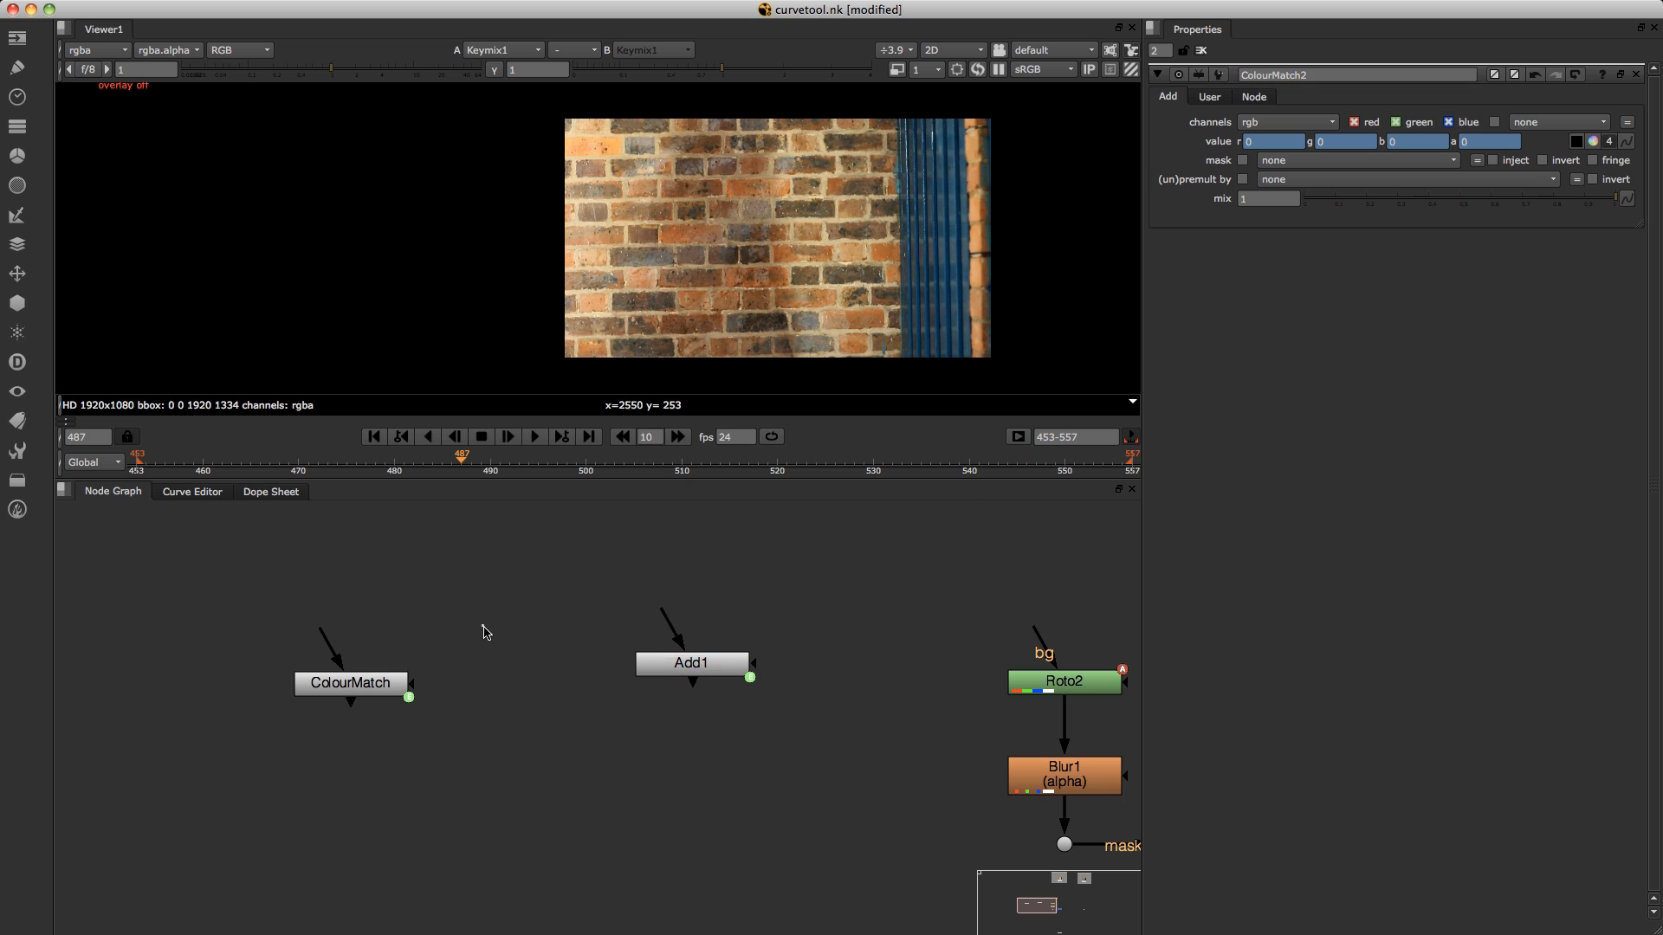
{"action": "scroll", "coordinate": [660, 644], "scroll_direction": "down", "scroll_amount": 2}
{"action": "scroll", "coordinate": [661, 644], "scroll_direction": "down", "scroll_amount": 3}
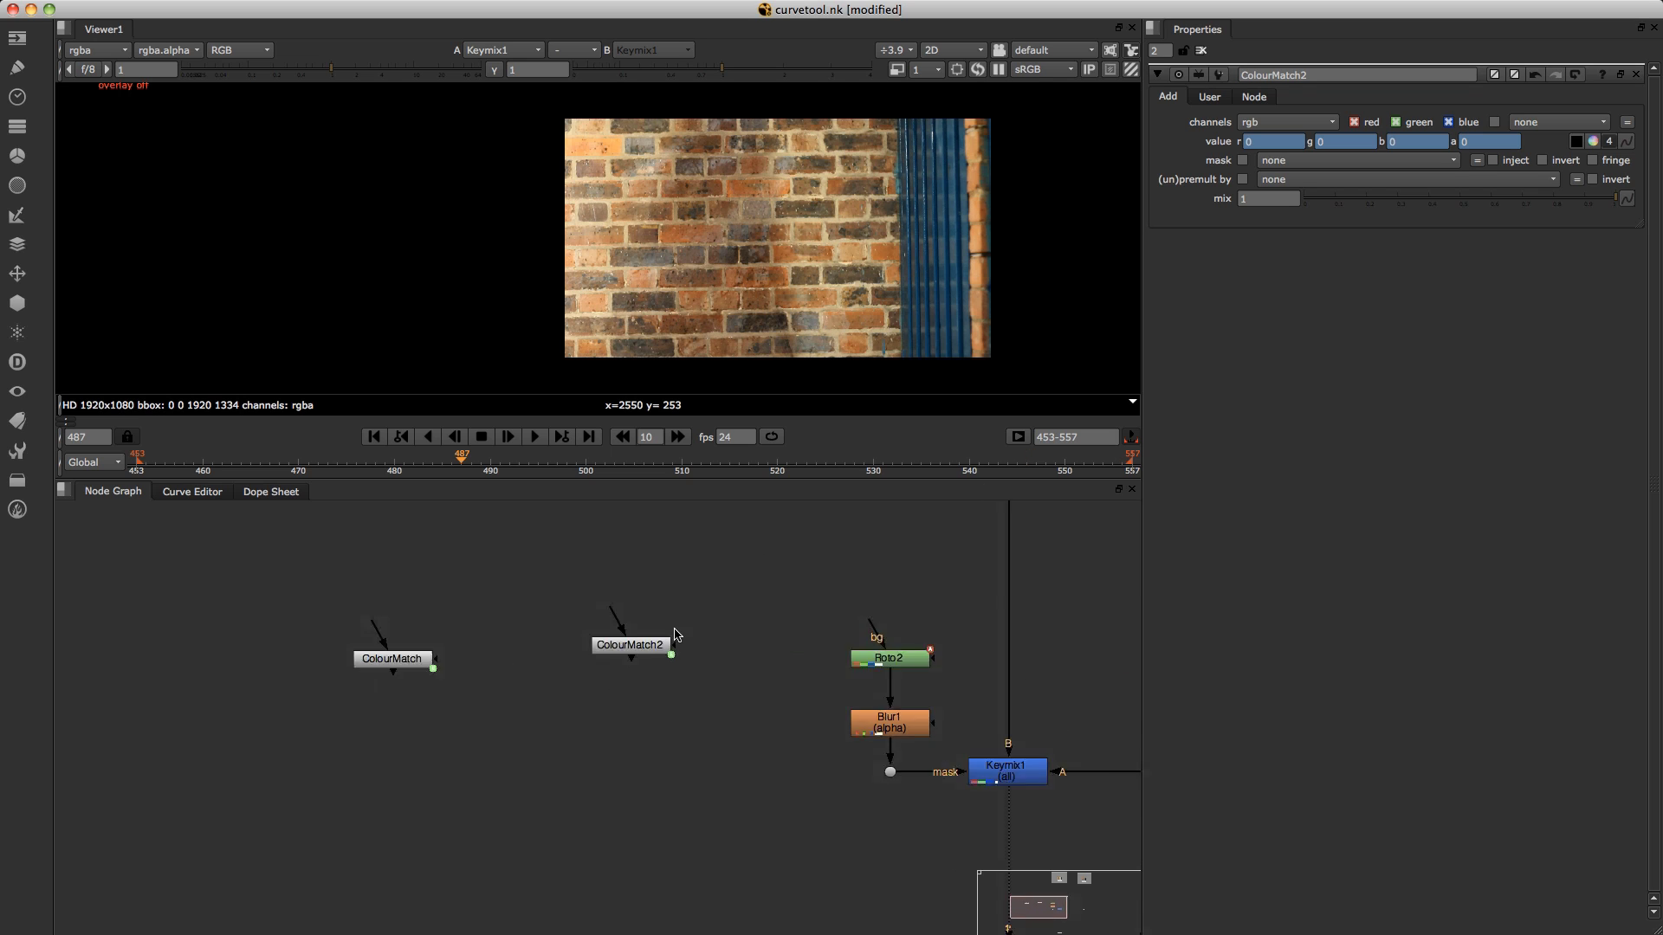
{"action": "mouse_move", "coordinate": [657, 644]}
{"action": "left_mouse_down"}
{"action": "mouse_move", "coordinate": [746, 577]}
{"action": "mouse_move", "coordinate": [713, 723]}
{"action": "mouse_move", "coordinate": [962, 727]}
{"action": "mouse_move", "coordinate": [783, 676]}
{"action": "mouse_move", "coordinate": [771, 658]}
{"action": "mouse_move", "coordinate": [799, 763]}
{"action": "left_mouse_up"}
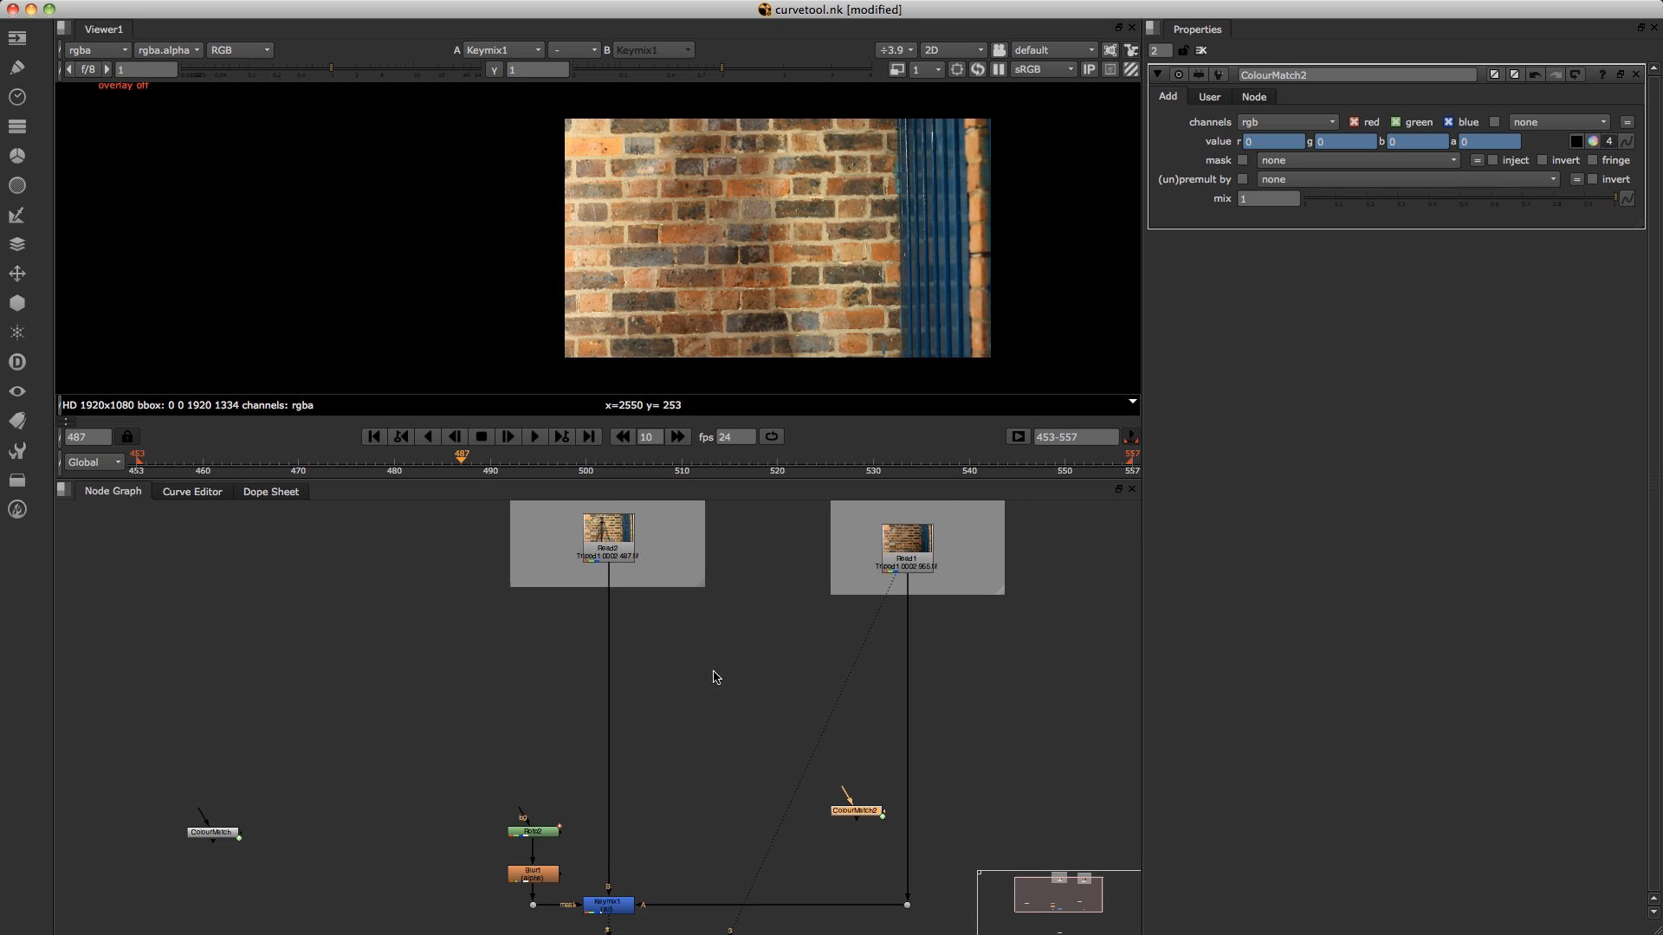
Move ColourMatch2 further right and add a Crop node below Read2.
{"action": "left_click_drag", "start_coordinate": [718, 679], "coordinate": [784, 724]}
{"action": "scroll", "coordinate": [783, 687], "scroll_direction": "up", "scroll_amount": 2}
{"action": "scroll", "coordinate": [789, 698], "scroll_direction": "up", "scroll_amount": 1}
{"action": "key", "text": "Tab"}
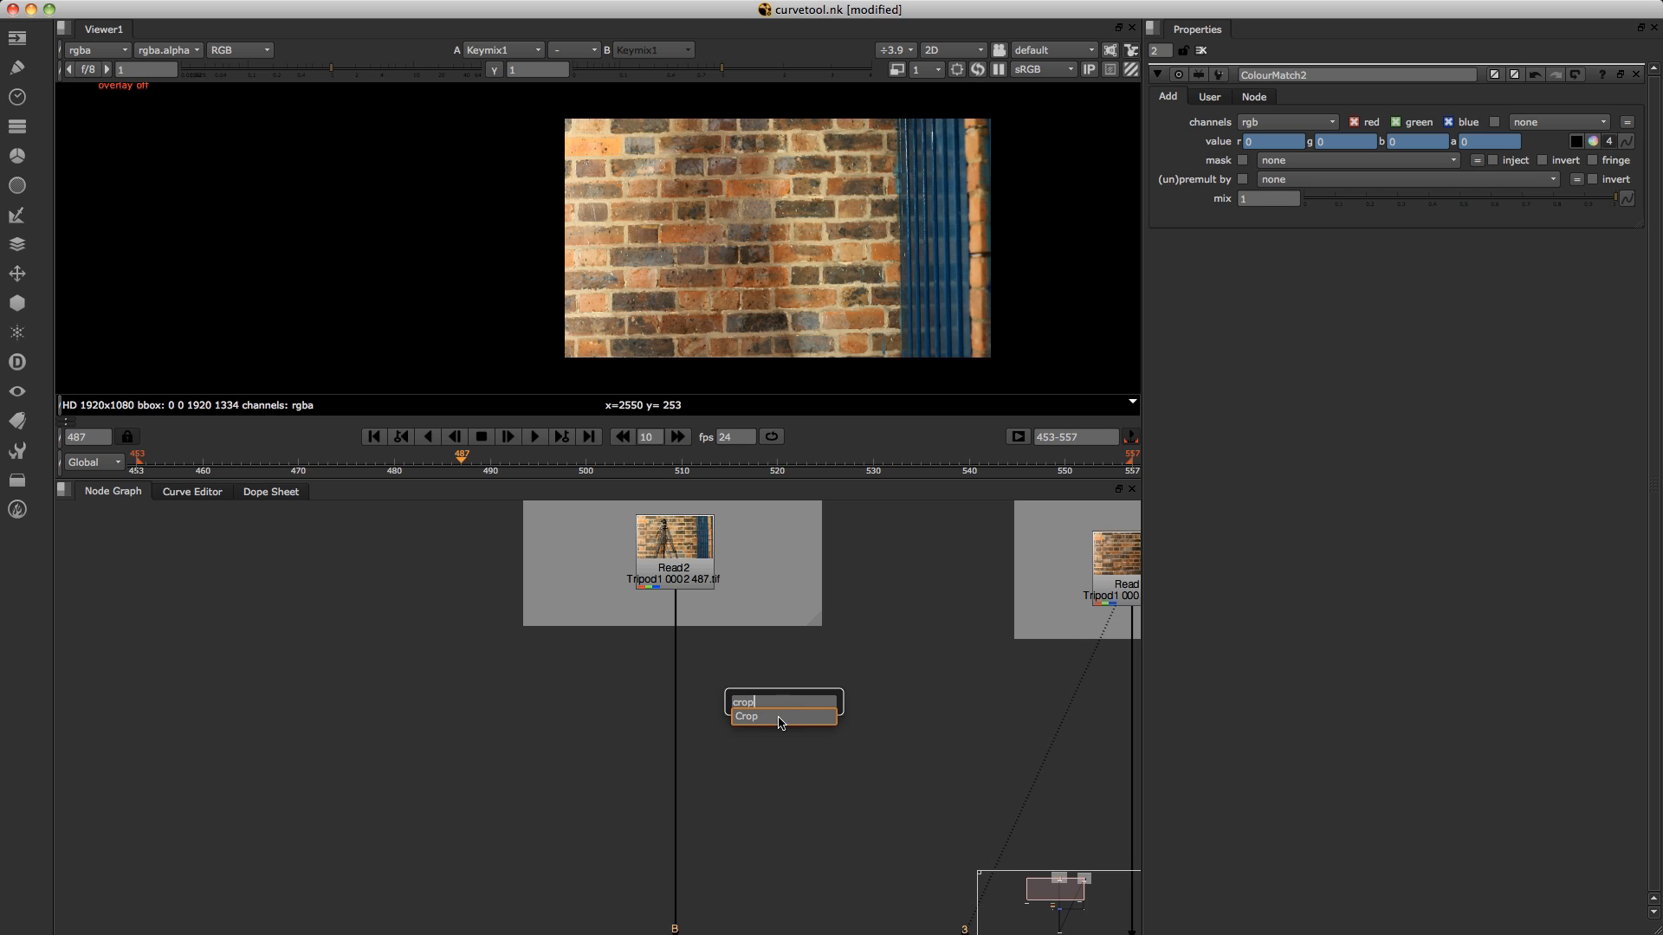
{"action": "key", "text": "Escape"}
{"action": "key", "text": "Return"}
{"action": "scroll", "coordinate": [729, 650], "scroll_direction": "up", "scroll_amount": 1}
{"action": "mouse_move", "coordinate": [784, 710]}
{"action": "left_mouse_down"}
{"action": "mouse_move", "coordinate": [783, 687]}
{"action": "mouse_move", "coordinate": [669, 579]}
{"action": "mouse_move", "coordinate": [724, 671]}
{"action": "left_mouse_up"}
{"action": "scroll", "coordinate": [723, 671], "scroll_direction": "right", "scroll_amount": 5}
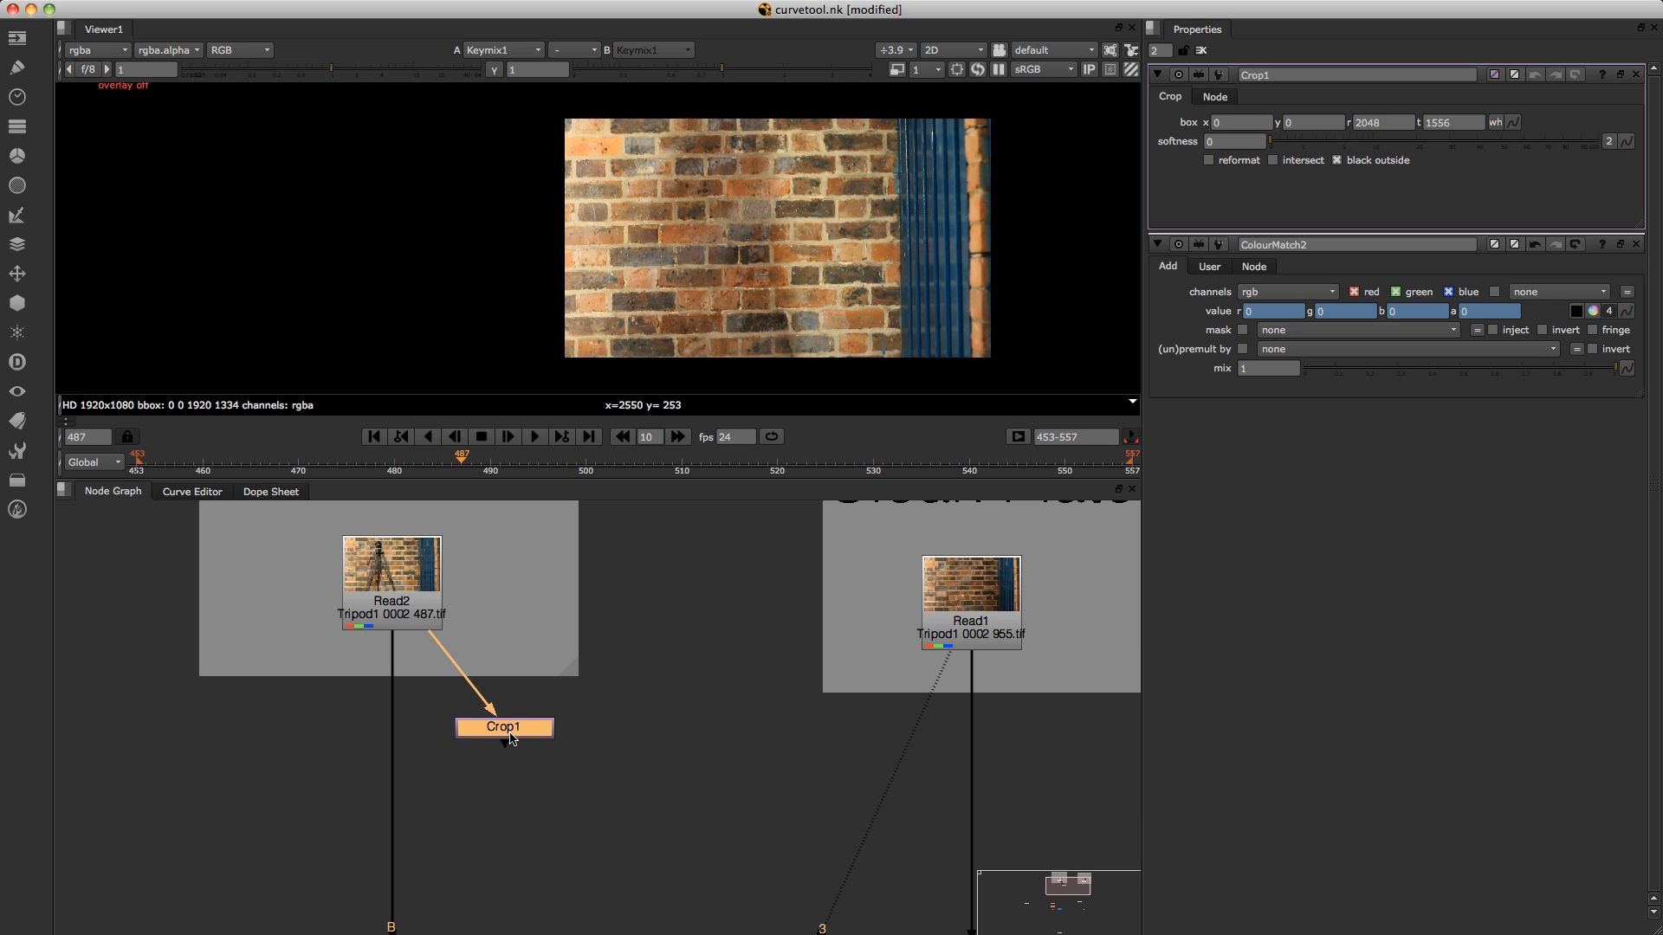
View Read2 and fit the Crop1 box around a brick patch (975, 228, 1130, 393).
{"action": "left_click", "coordinate": [410, 608]}
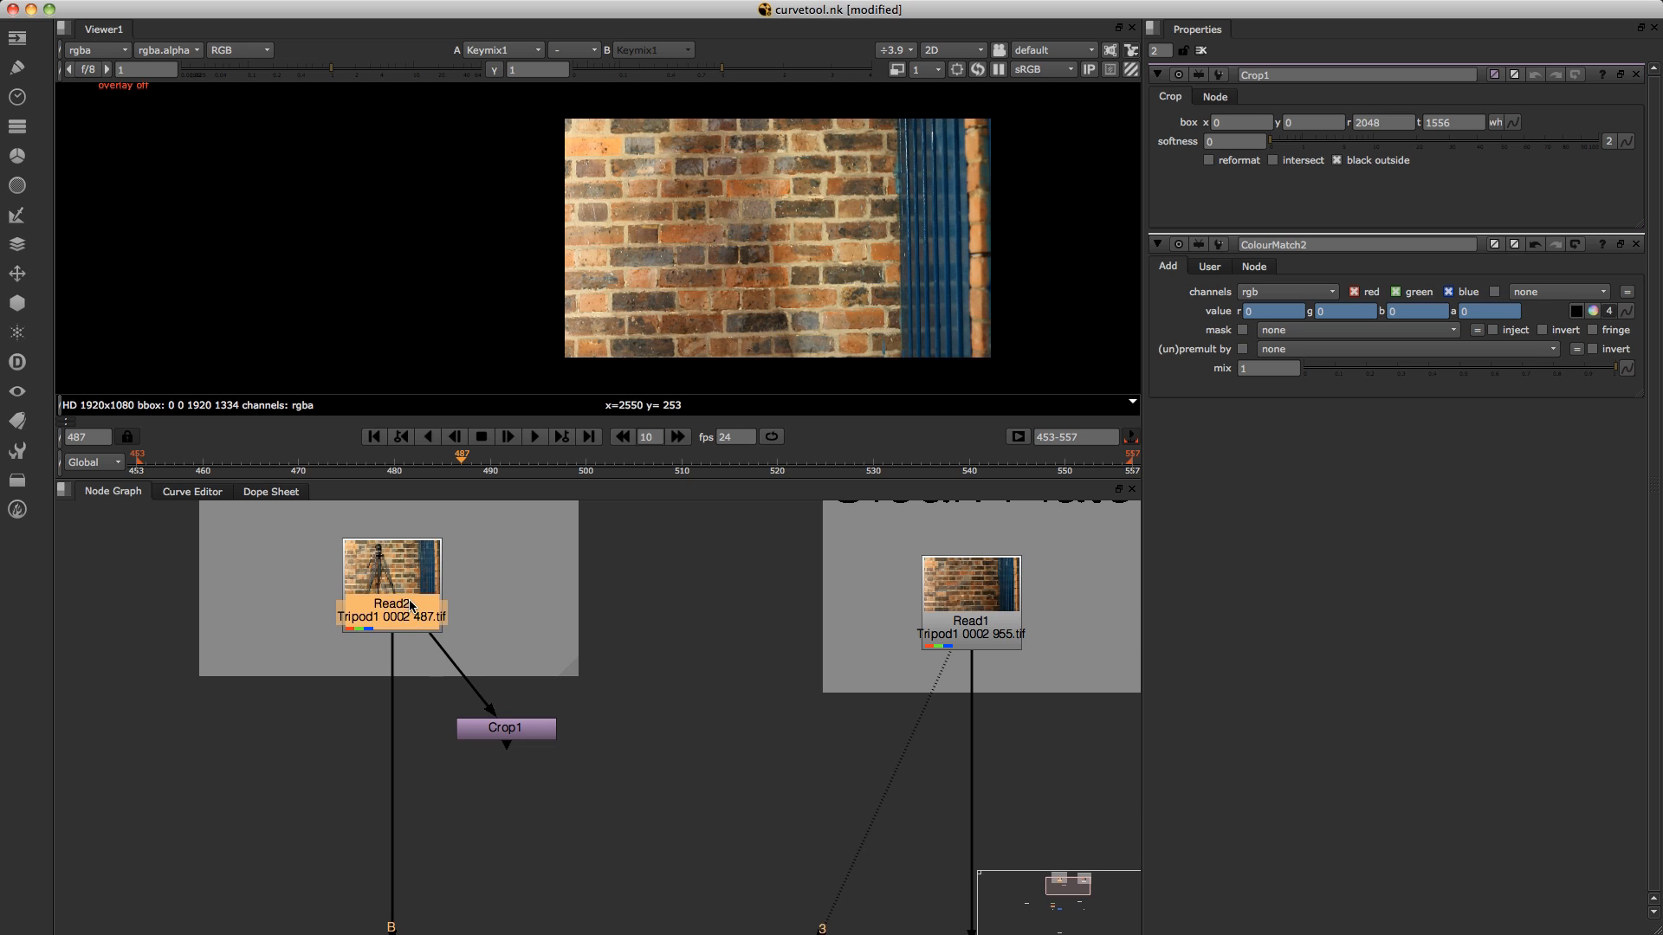
{"action": "key", "text": "1"}
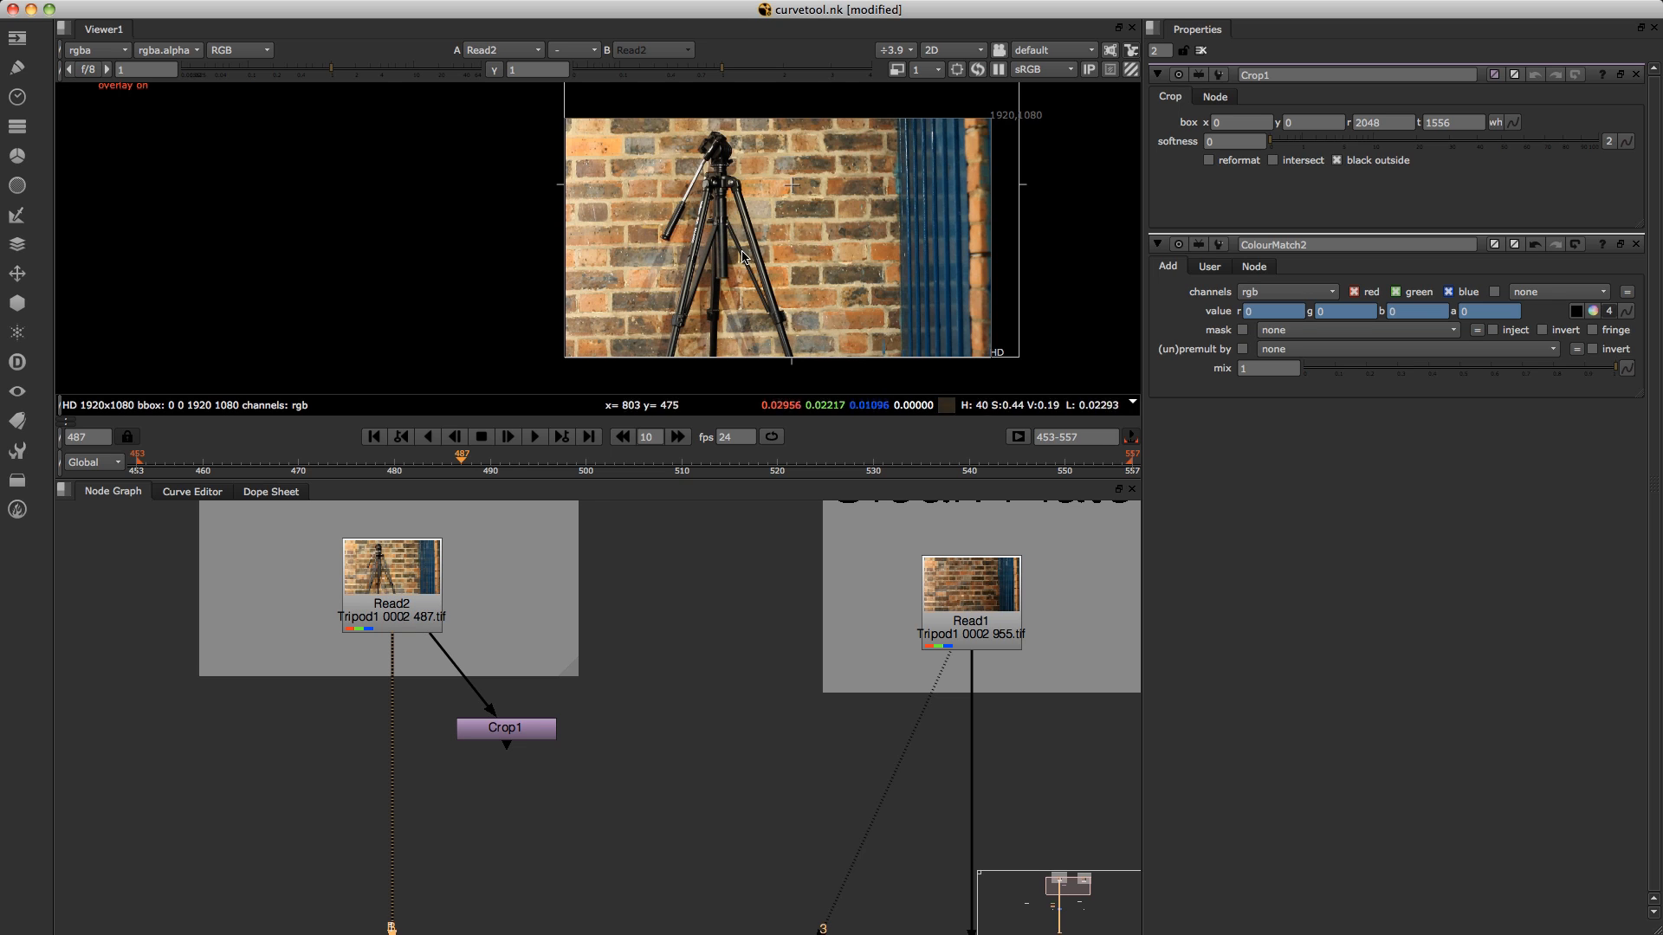
{"action": "scroll", "coordinate": [767, 234], "scroll_direction": "down", "scroll_amount": 2}
{"action": "scroll", "coordinate": [800, 210], "scroll_direction": "down", "scroll_amount": 1}
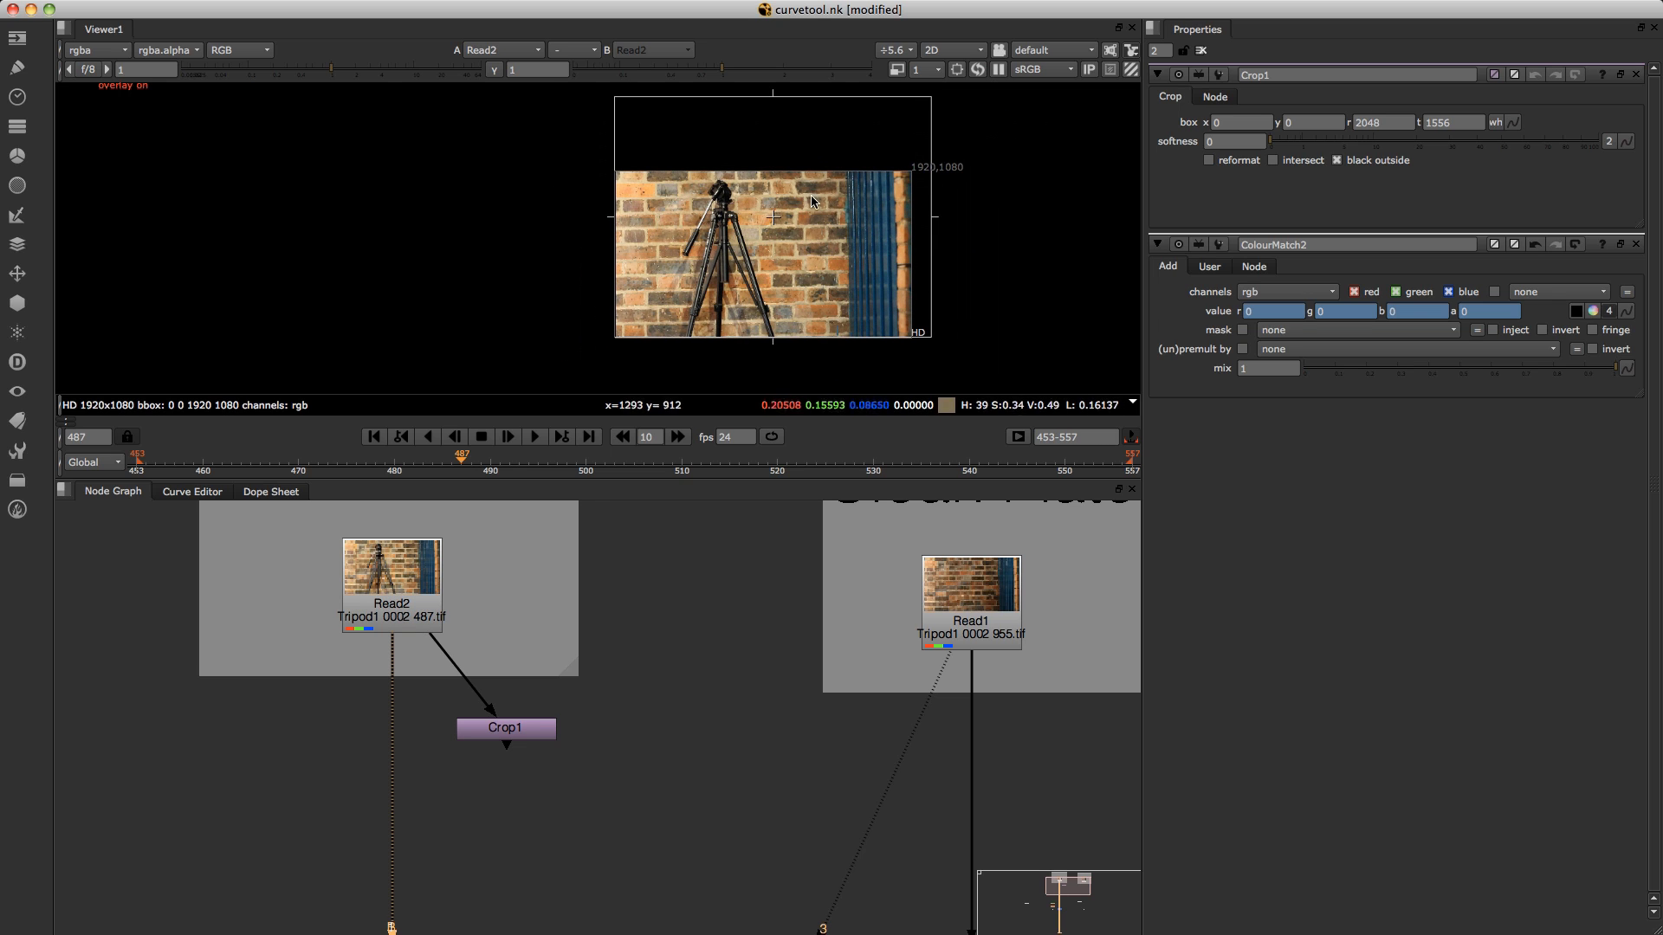
{"action": "mouse_move", "coordinate": [930, 98]}
{"action": "left_mouse_down"}
{"action": "mouse_move", "coordinate": [755, 222]}
{"action": "mouse_move", "coordinate": [718, 276]}
{"action": "mouse_move", "coordinate": [776, 299]}
{"action": "left_mouse_up"}
{"action": "left_click_drag", "start_coordinate": [615, 313], "coordinate": [750, 314]}
{"action": "scroll", "coordinate": [760, 312], "scroll_direction": "up", "scroll_amount": 3}
{"action": "scroll", "coordinate": [728, 337], "scroll_direction": "up", "scroll_amount": 2}
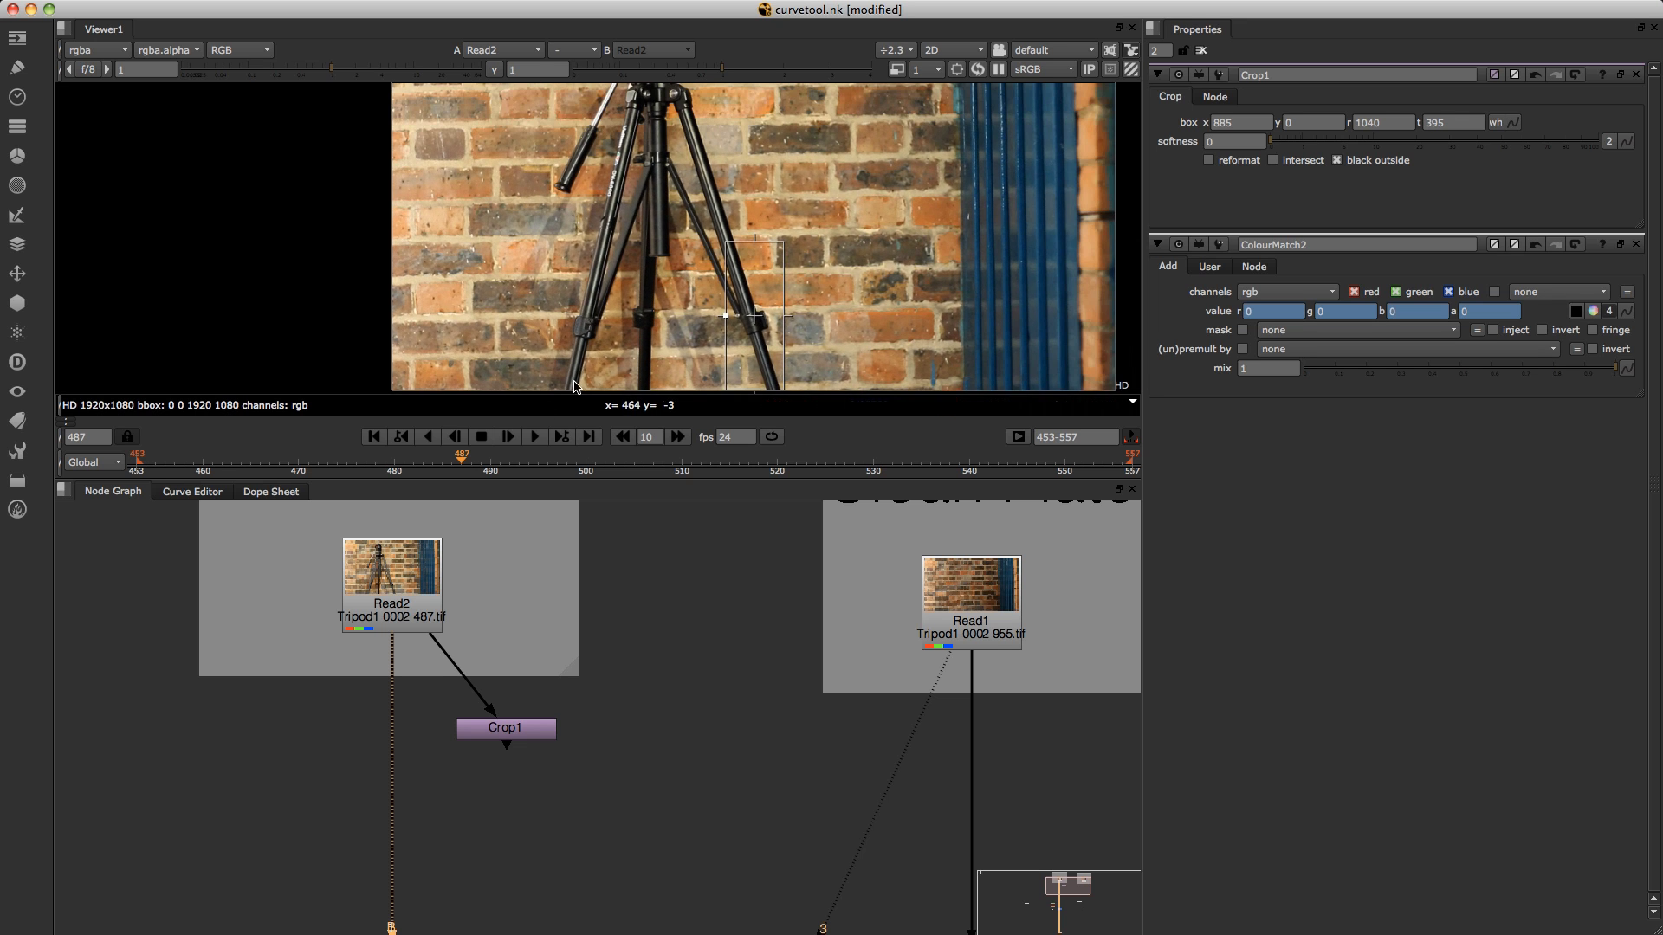
{"action": "left_click_drag", "start_coordinate": [462, 458], "coordinate": [571, 463]}
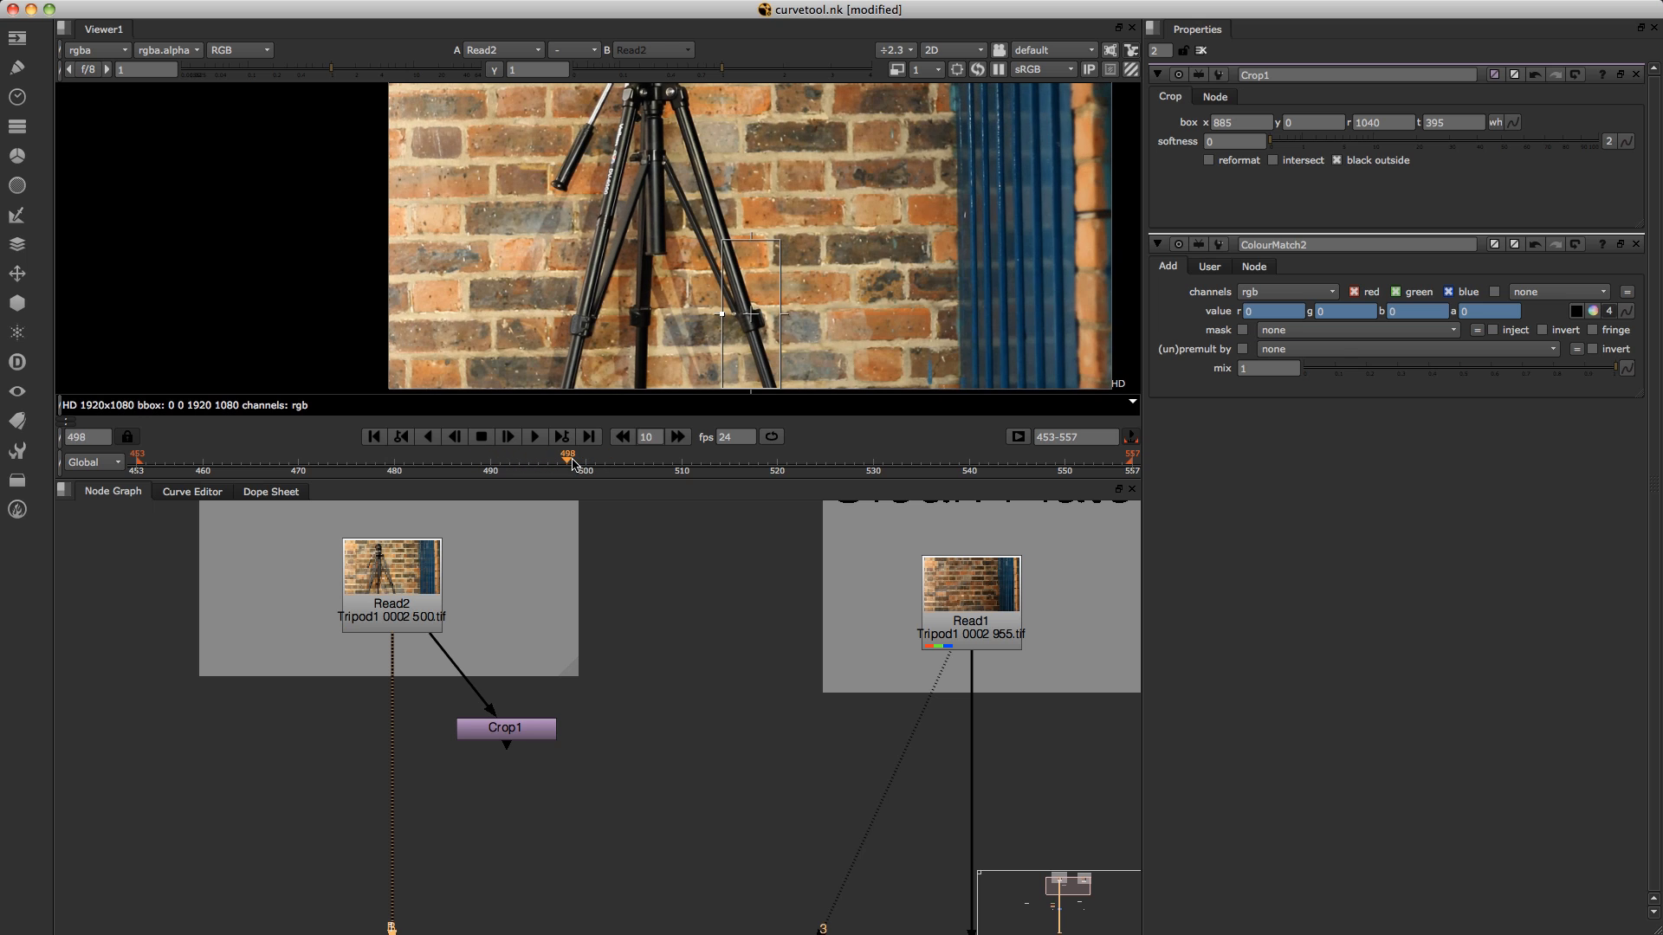
{"action": "mouse_move", "coordinate": [744, 391]}
{"action": "left_mouse_down"}
{"action": "mouse_move", "coordinate": [742, 278]}
{"action": "mouse_move", "coordinate": [773, 208]}
{"action": "mouse_move", "coordinate": [777, 241]}
{"action": "left_mouse_up"}
{"action": "scroll", "coordinate": [751, 244], "scroll_direction": "up", "scroll_amount": 1}
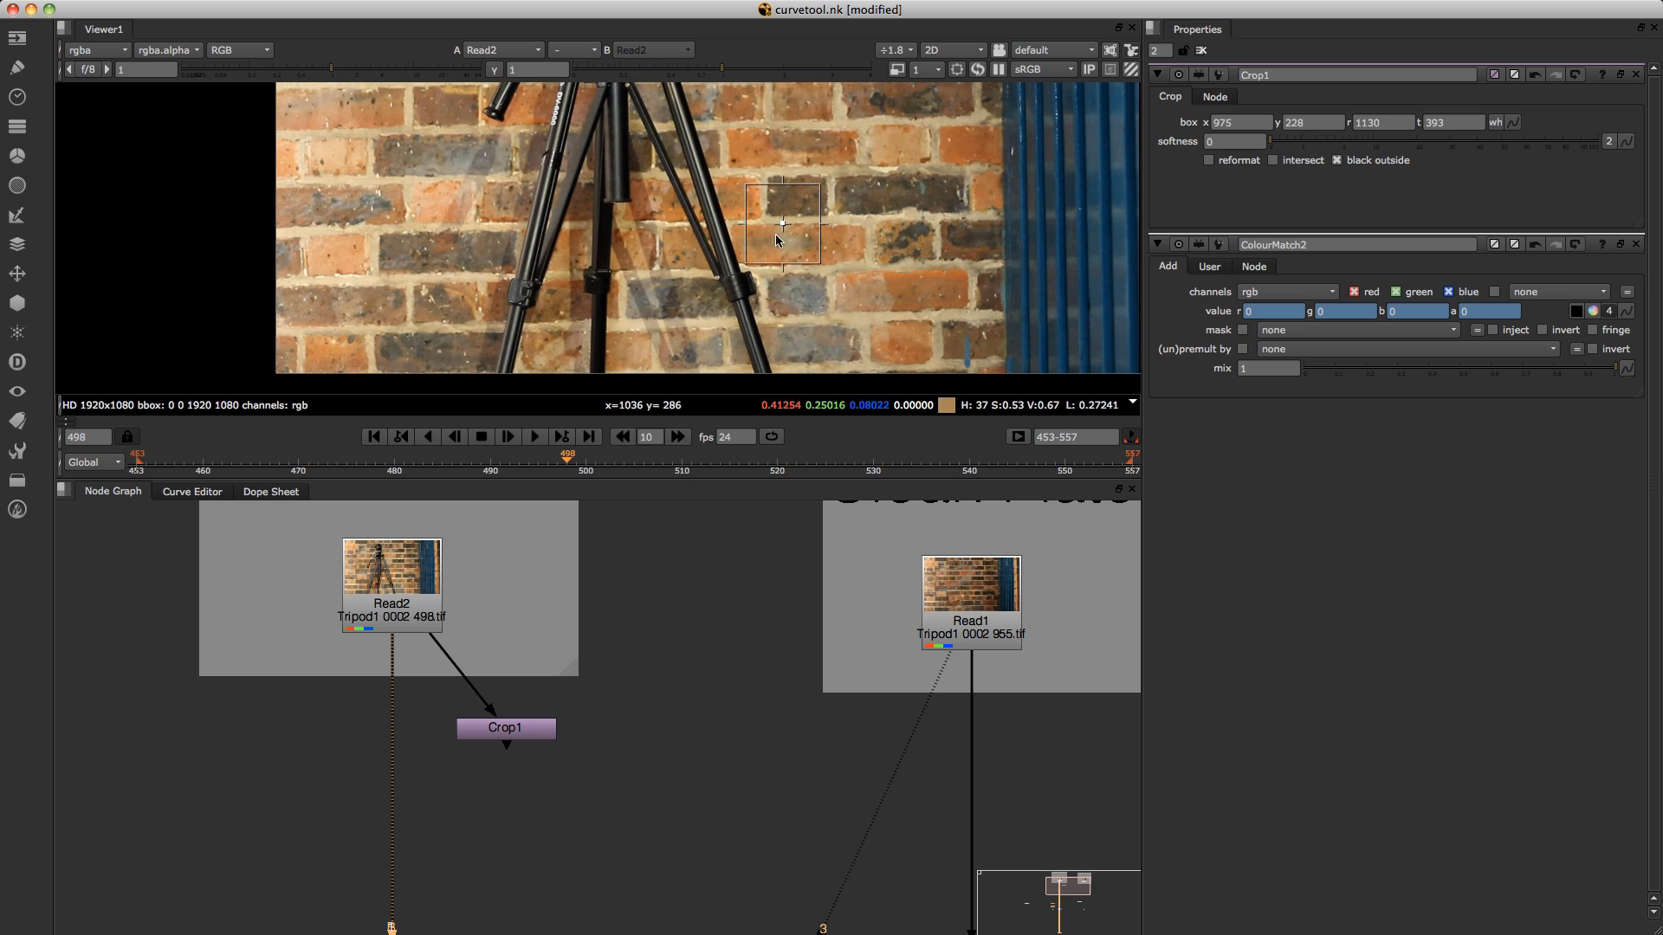
{"action": "scroll", "coordinate": [778, 240], "scroll_direction": "down", "scroll_amount": 2}
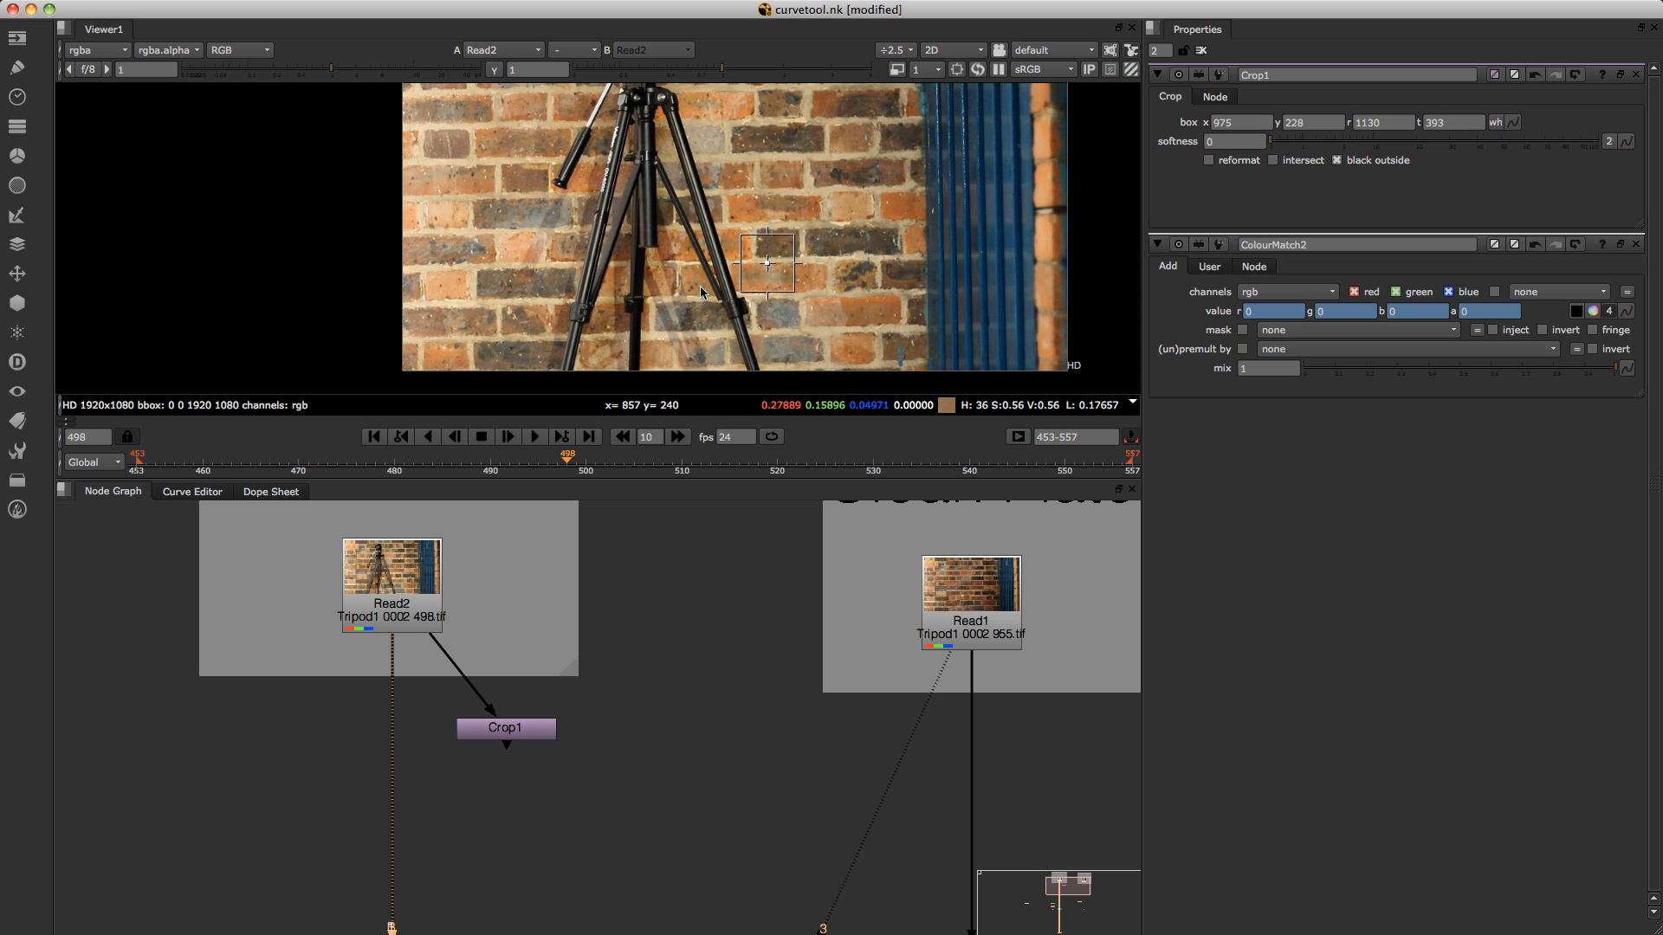
View Crop1 and enable reformat so the patch becomes a 155×165 image.
{"action": "left_click", "coordinate": [495, 745]}
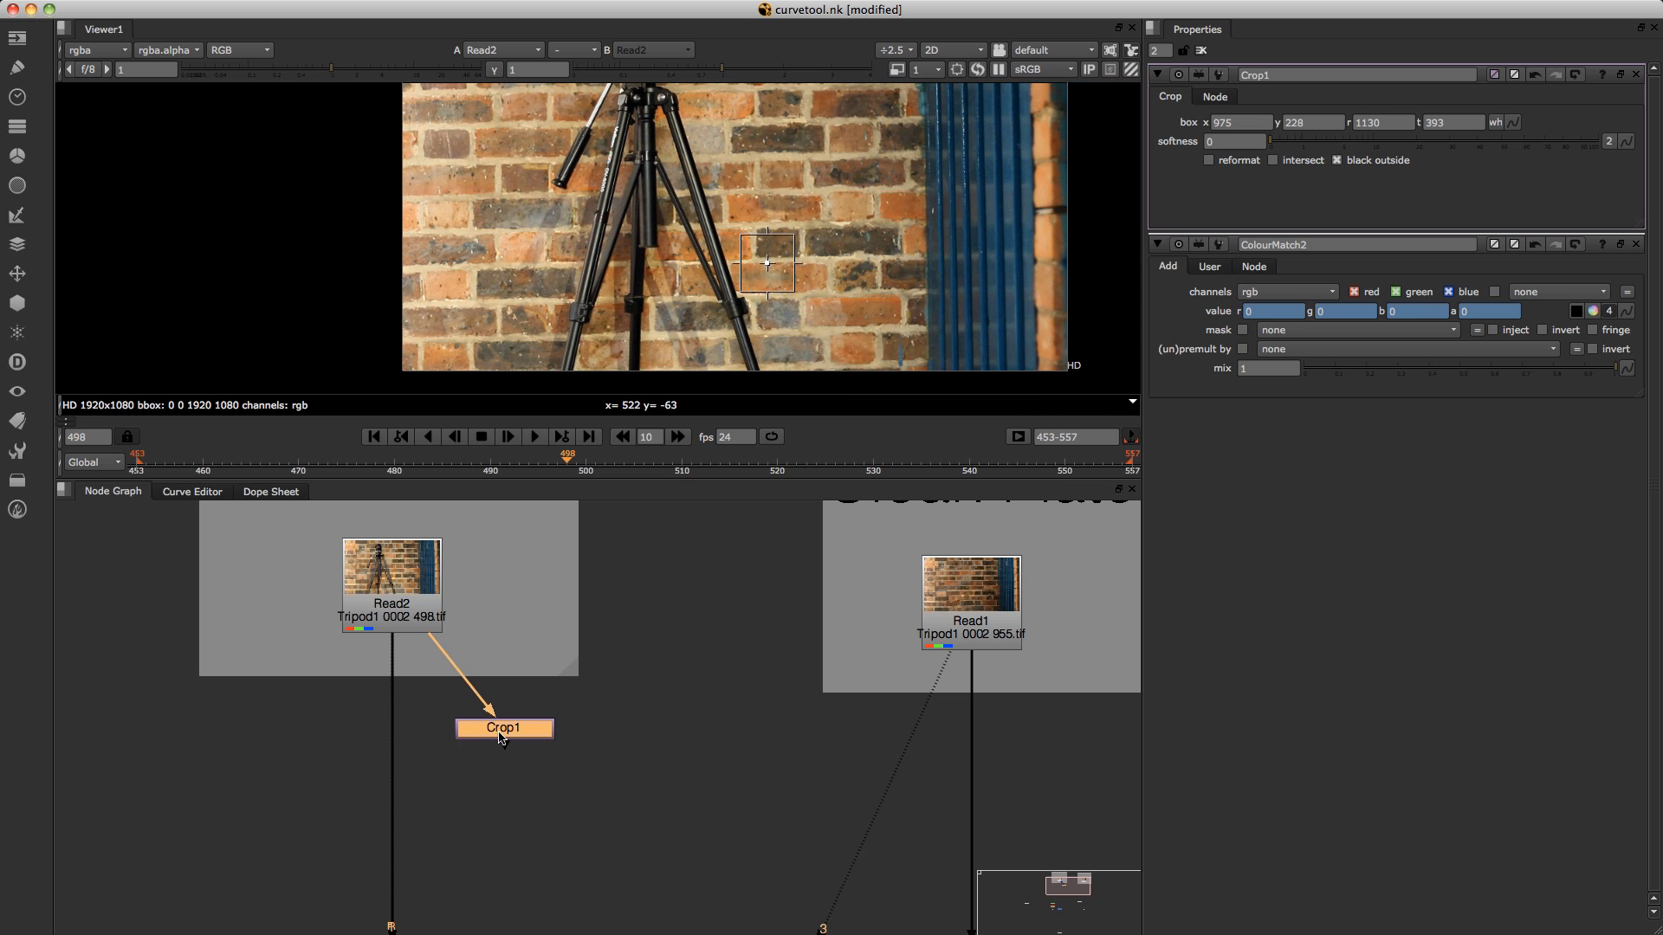
{"action": "key", "text": "1"}
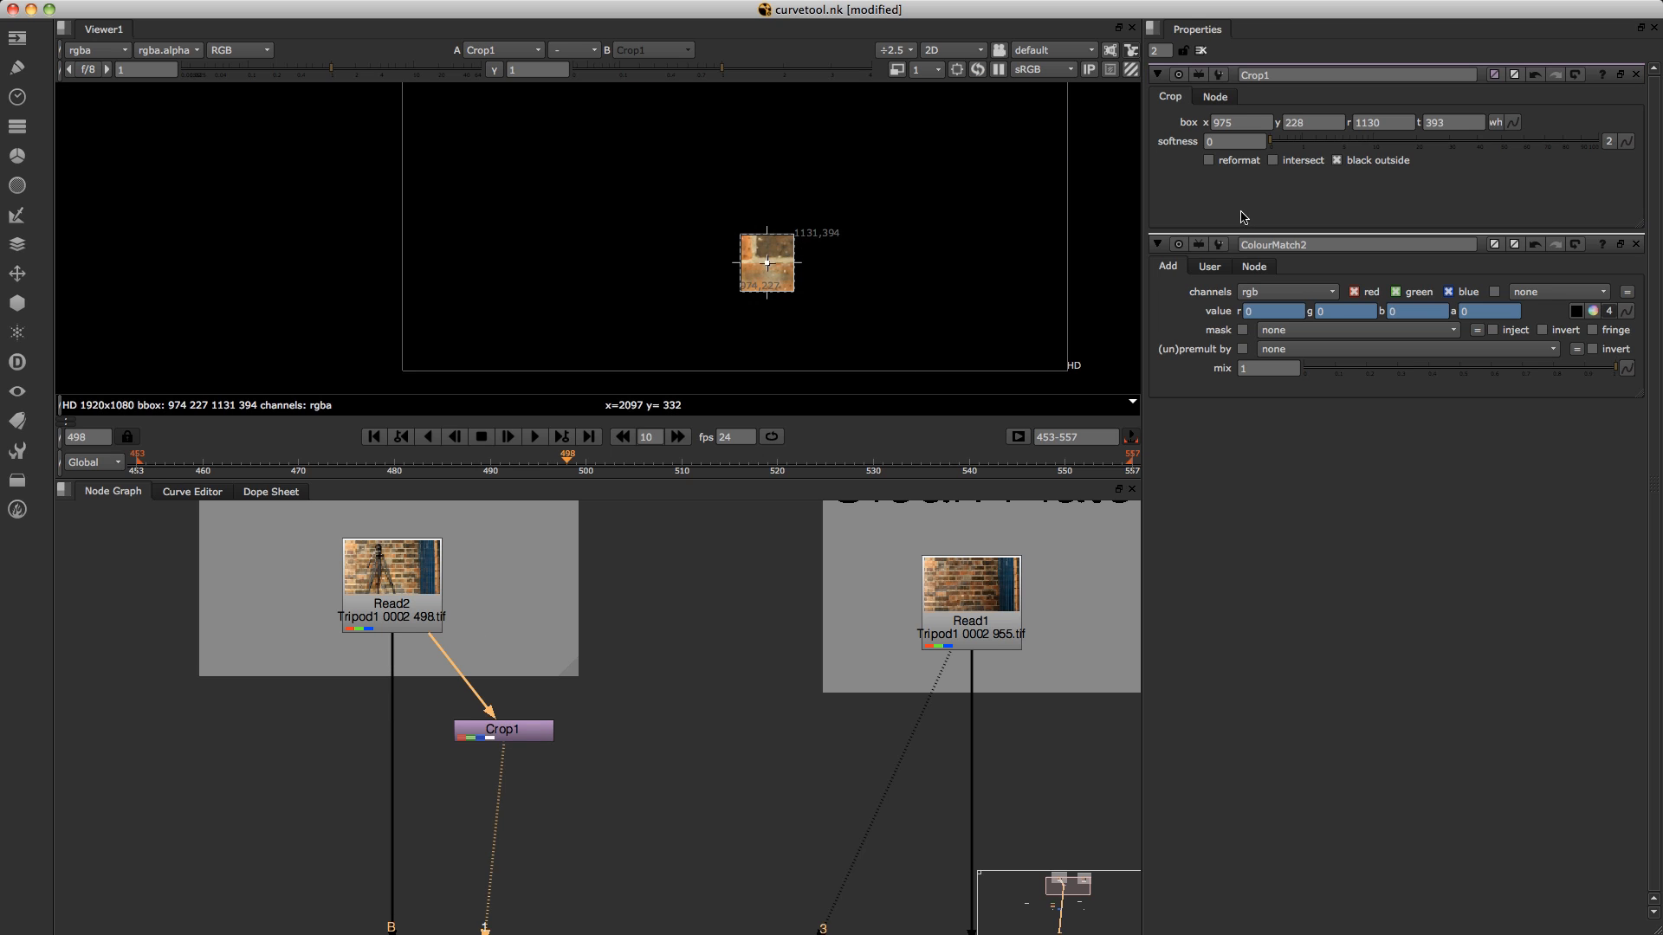
{"action": "left_click", "coordinate": [1209, 160]}
{"action": "scroll", "coordinate": [913, 186], "scroll_direction": "down", "scroll_amount": 2}
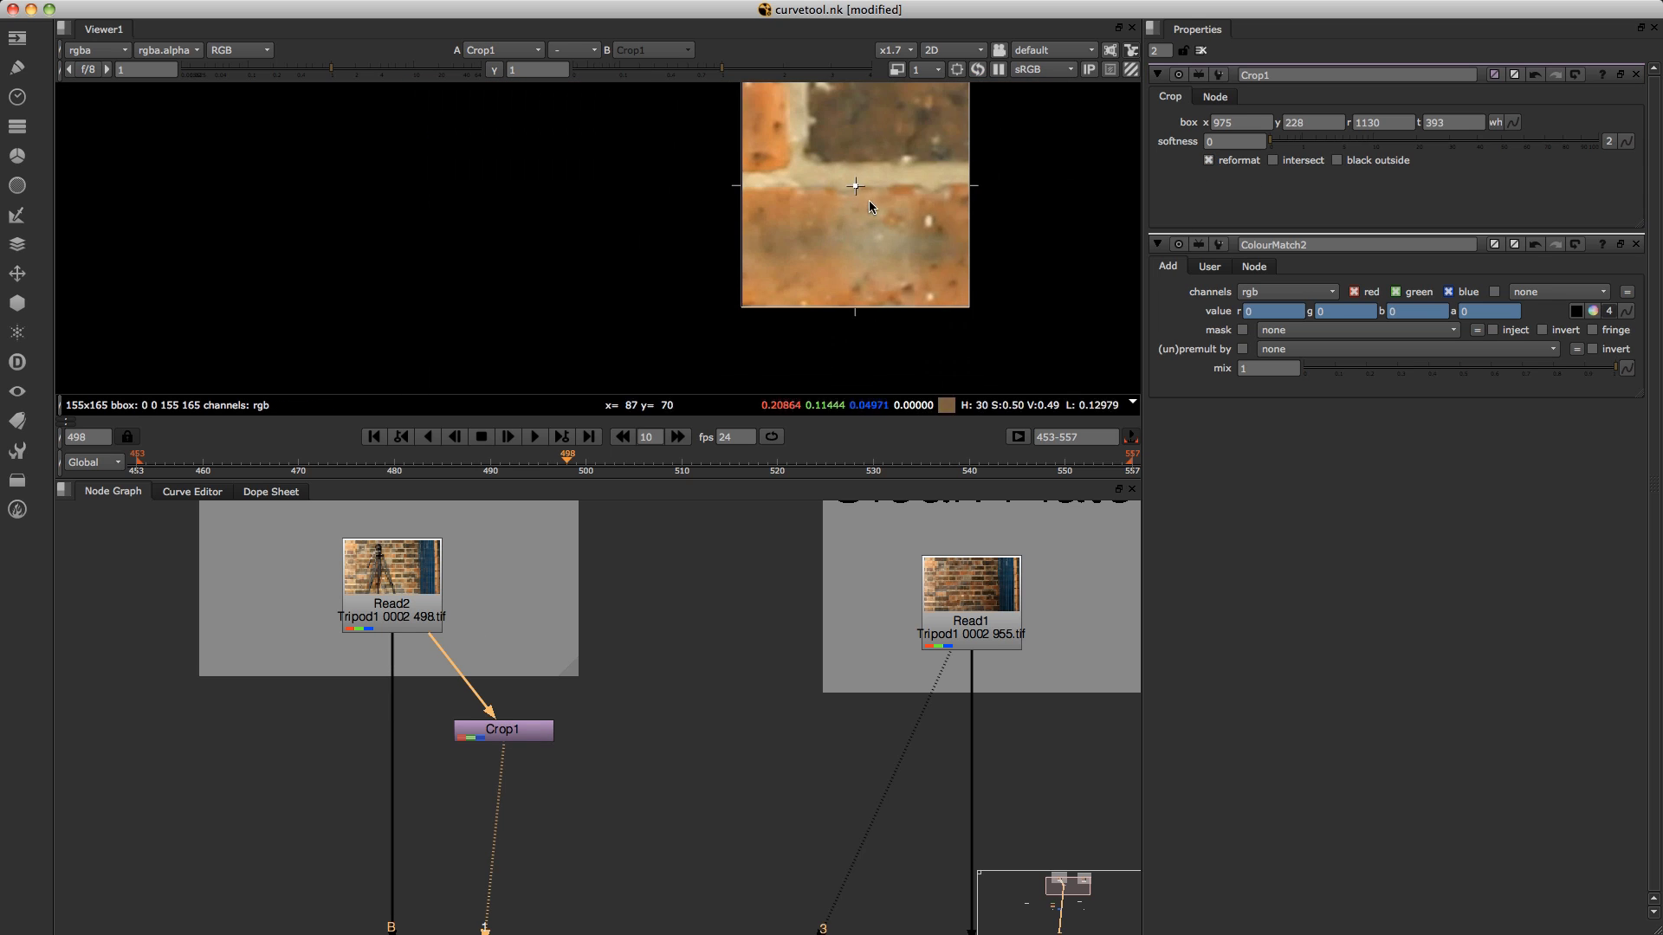
{"action": "scroll", "coordinate": [869, 201], "scroll_direction": "down", "scroll_amount": 2}
{"action": "scroll", "coordinate": [818, 240], "scroll_direction": "down", "scroll_amount": 2}
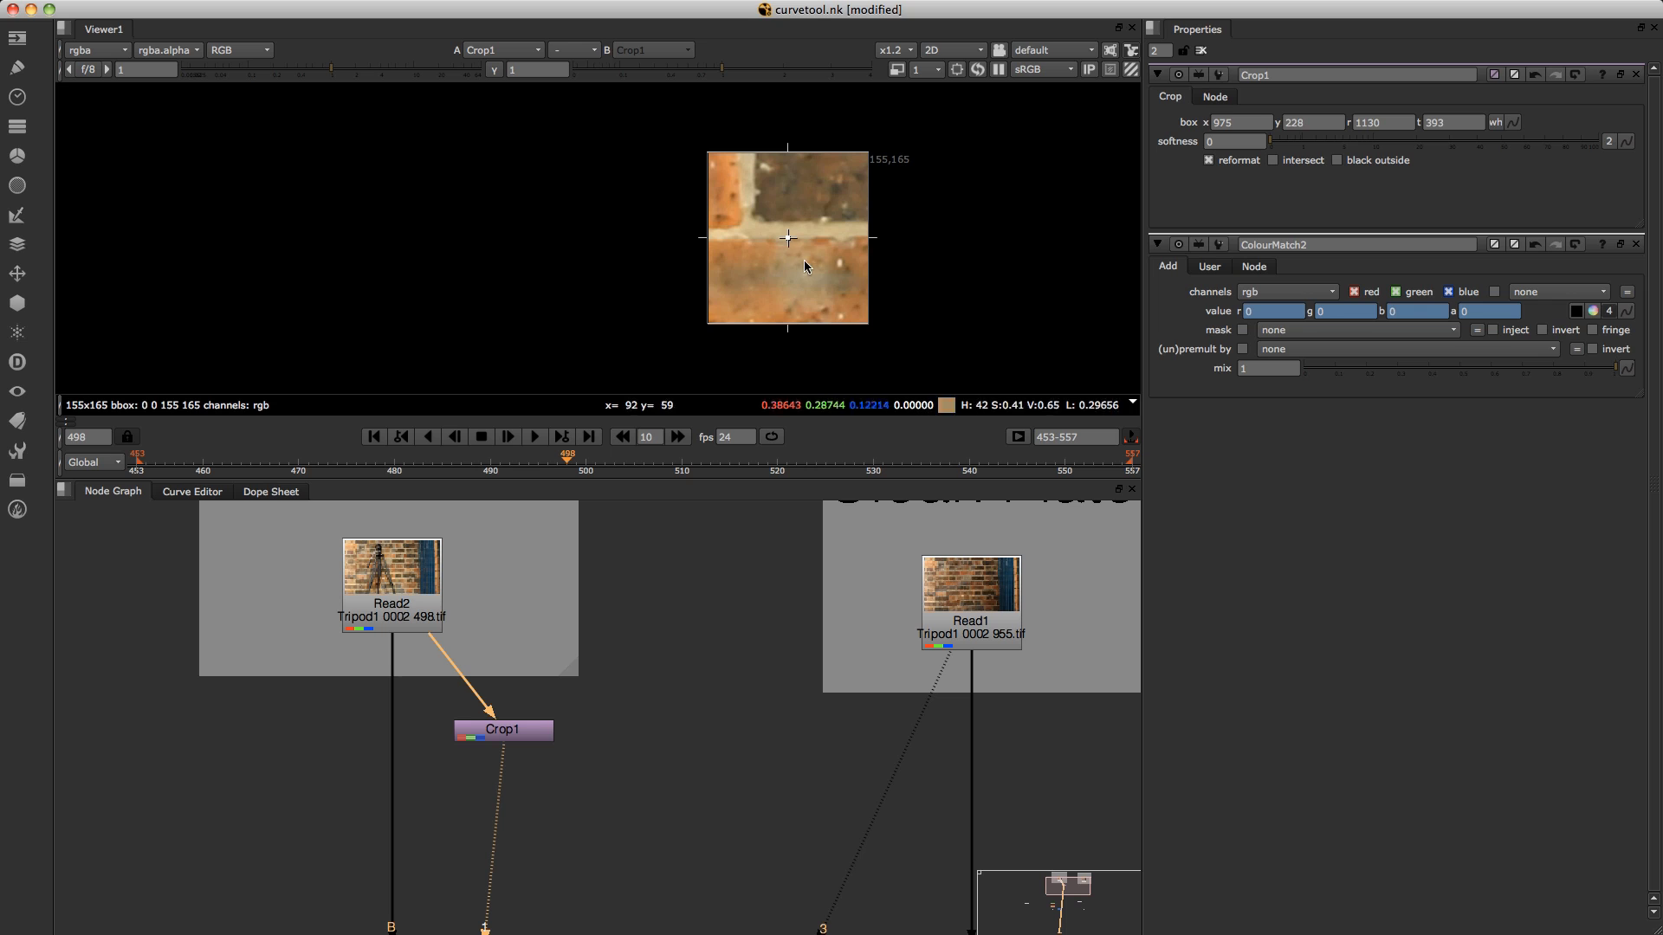
{"action": "left_click_drag", "start_coordinate": [510, 700], "coordinate": [524, 643]}
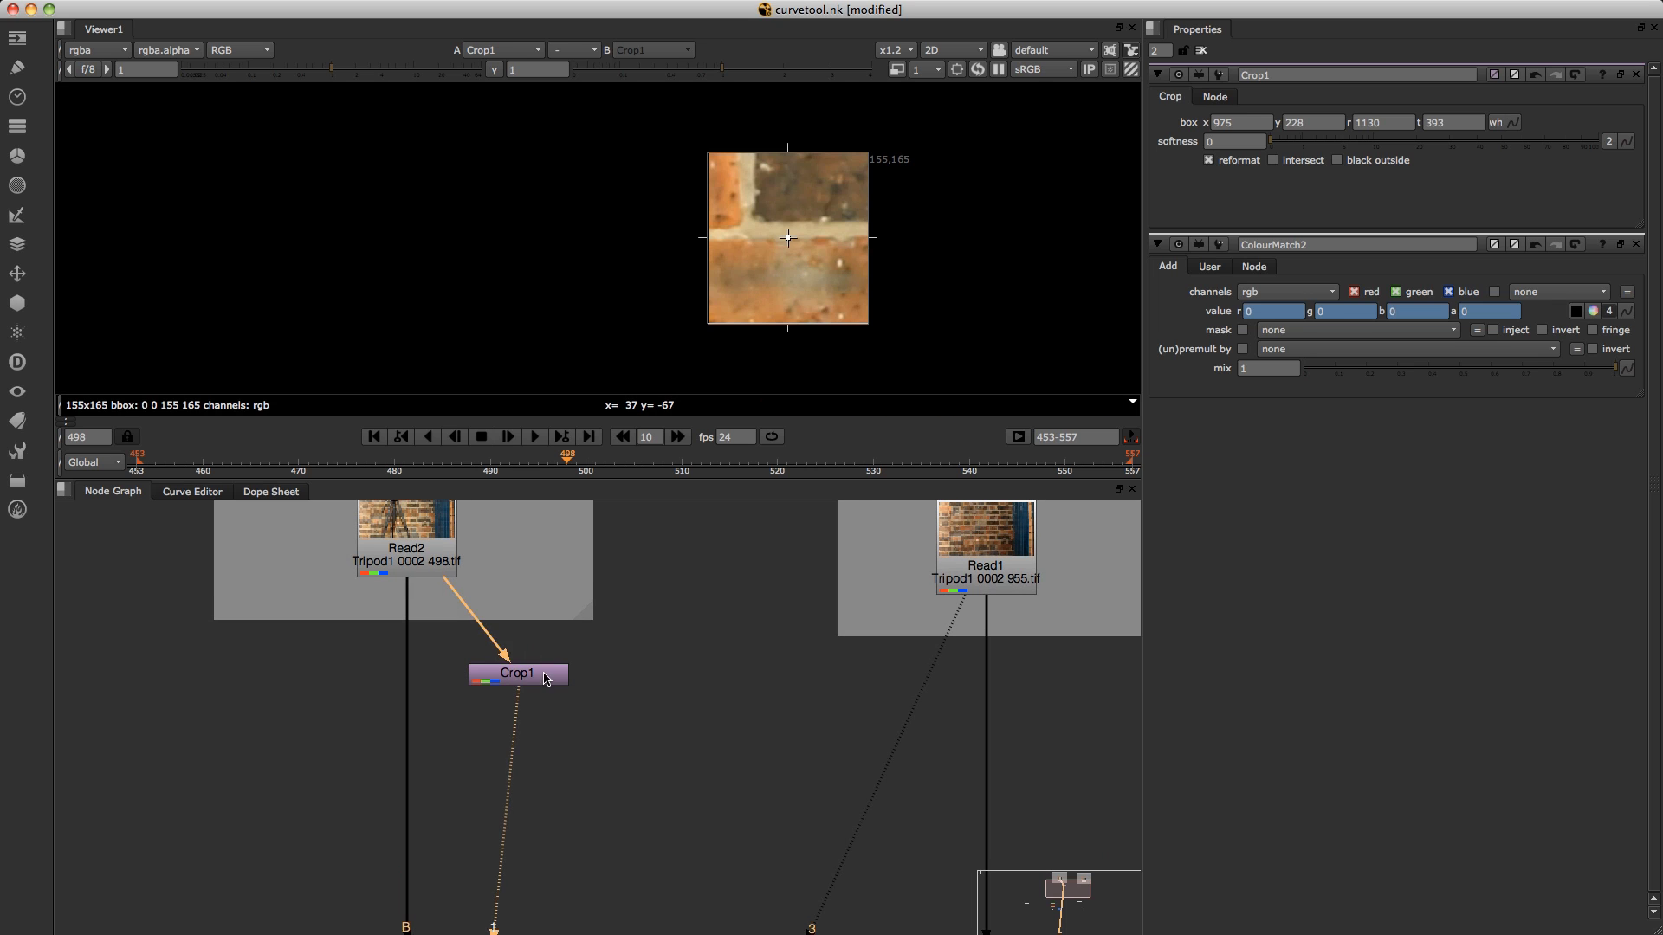
Add CurveTool1 under Crop1 and run Avg Intensities analysis over frames 453–557.
{"action": "key", "text": "Tab"}
{"action": "type", "text": "c"}
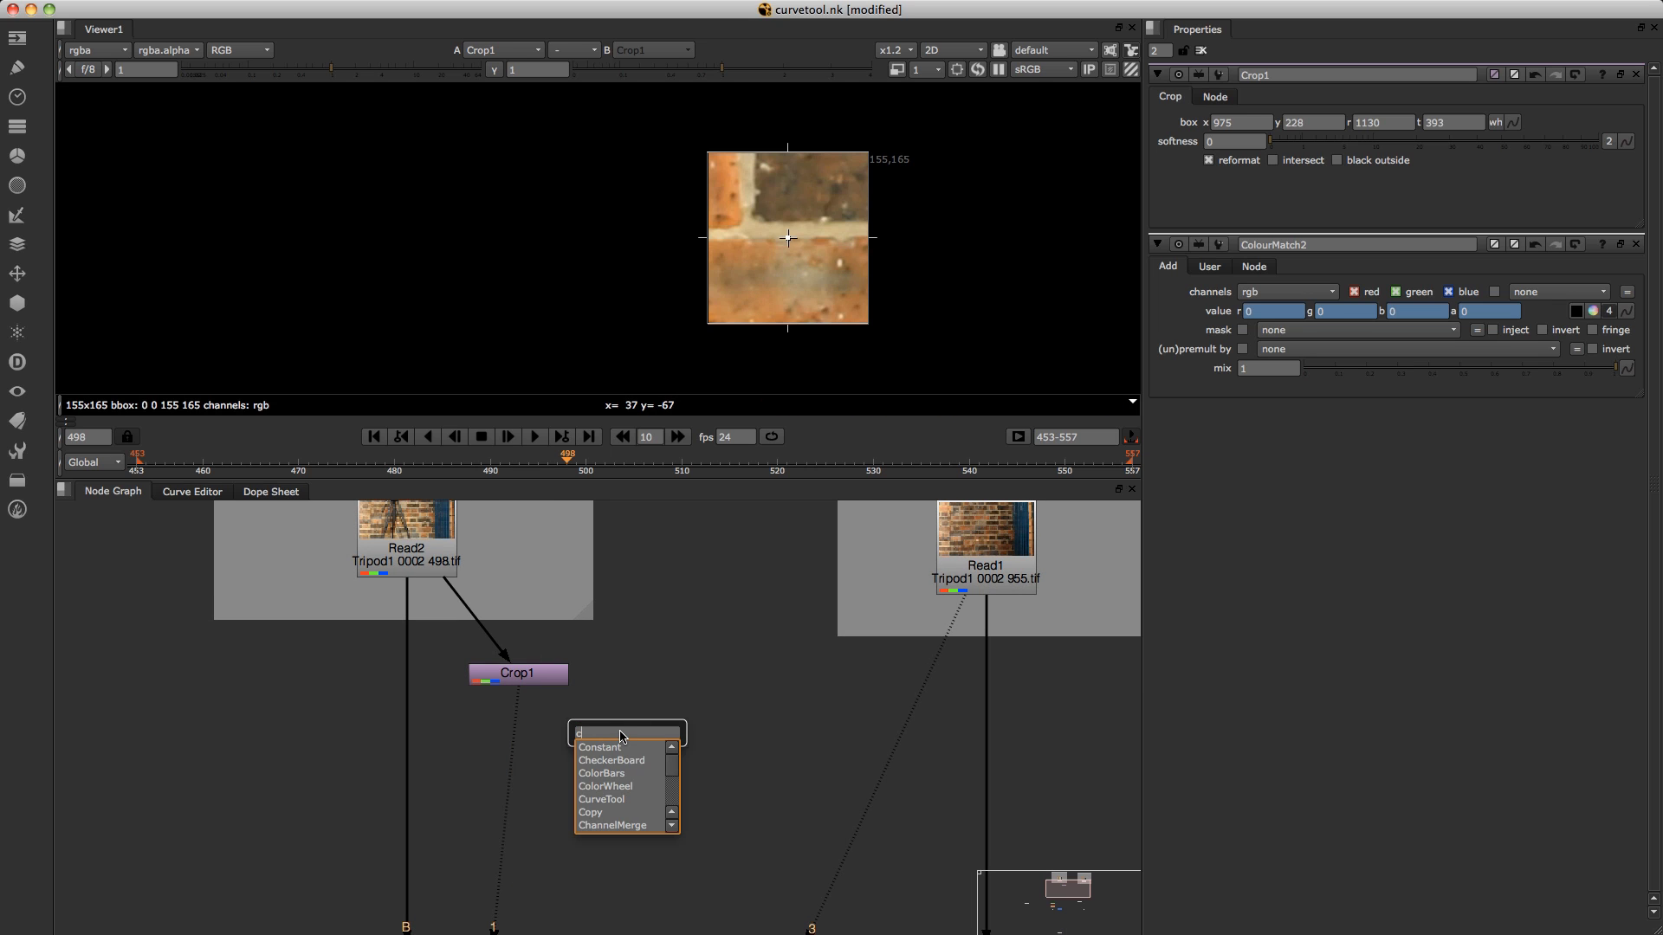
{"action": "type", "text": "urveTool"}
{"action": "left_click", "coordinate": [620, 750]}
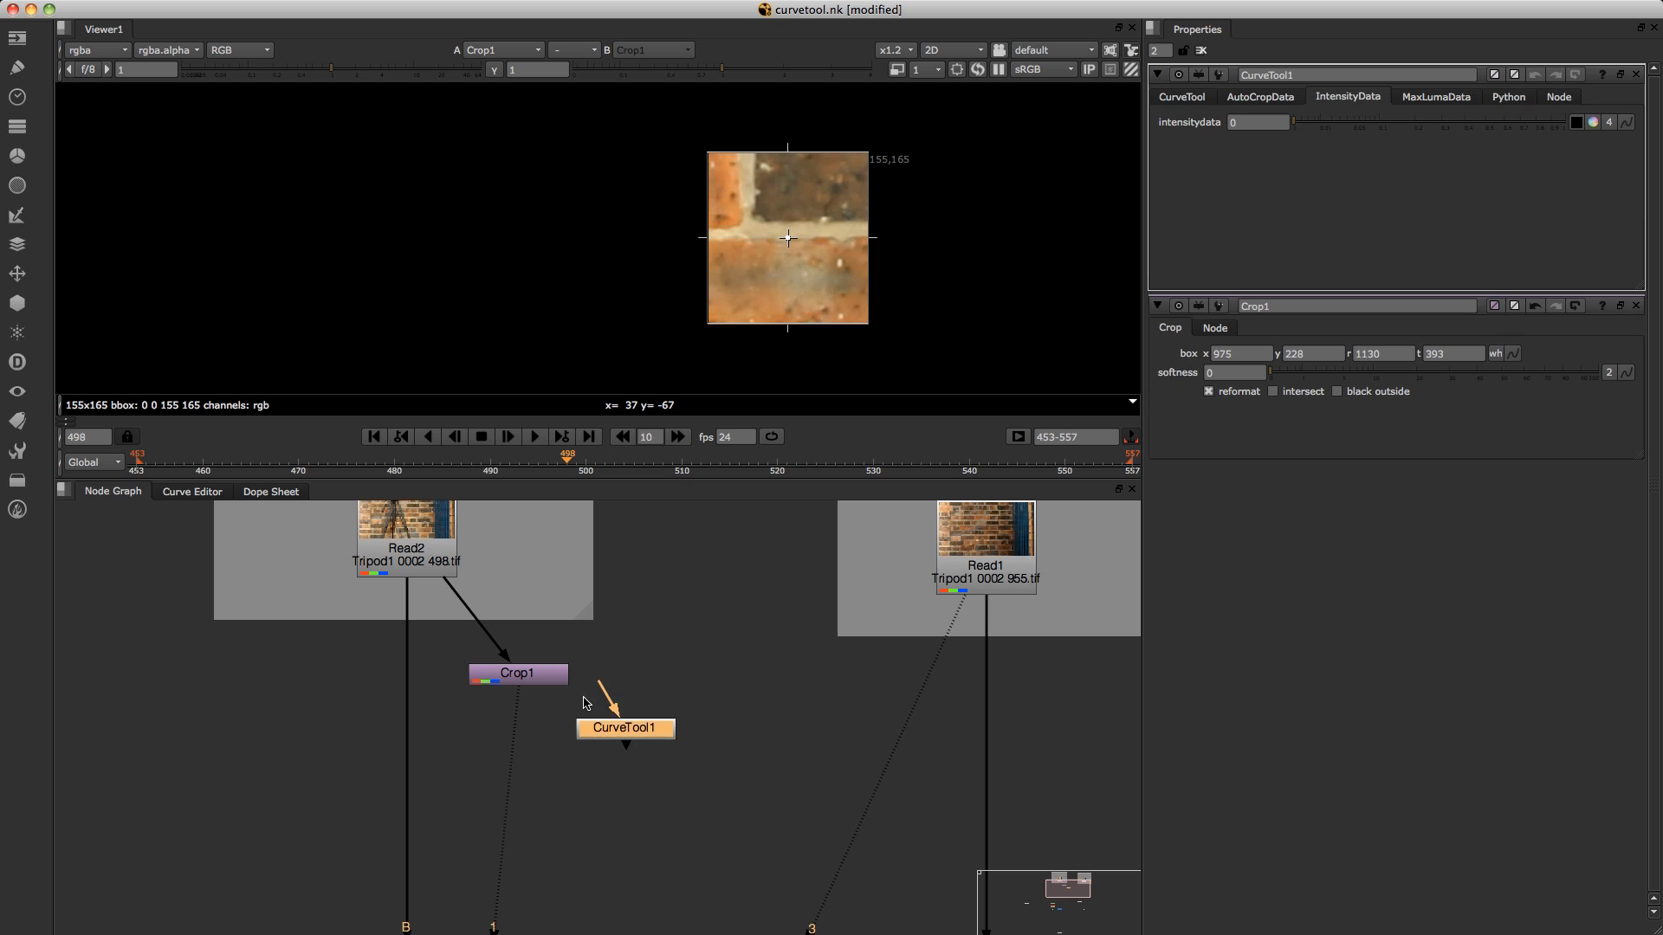
{"action": "left_click_drag", "start_coordinate": [606, 715], "coordinate": [534, 685]}
{"action": "left_click_drag", "start_coordinate": [630, 736], "coordinate": [561, 743]}
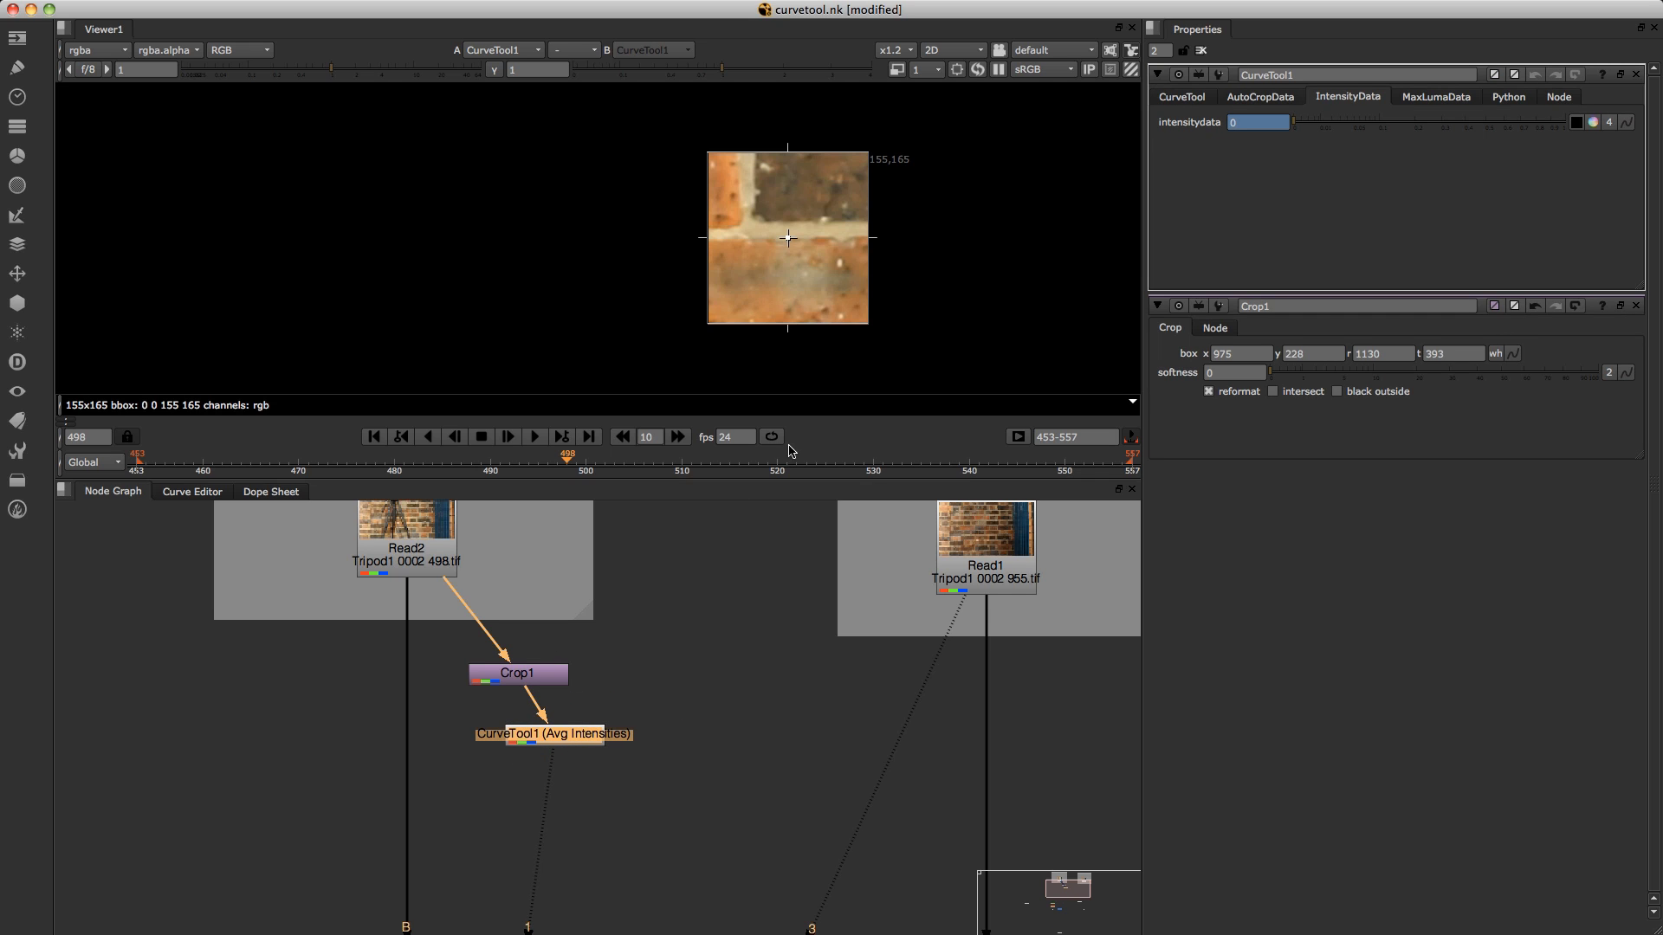
{"action": "left_click", "coordinate": [1181, 101]}
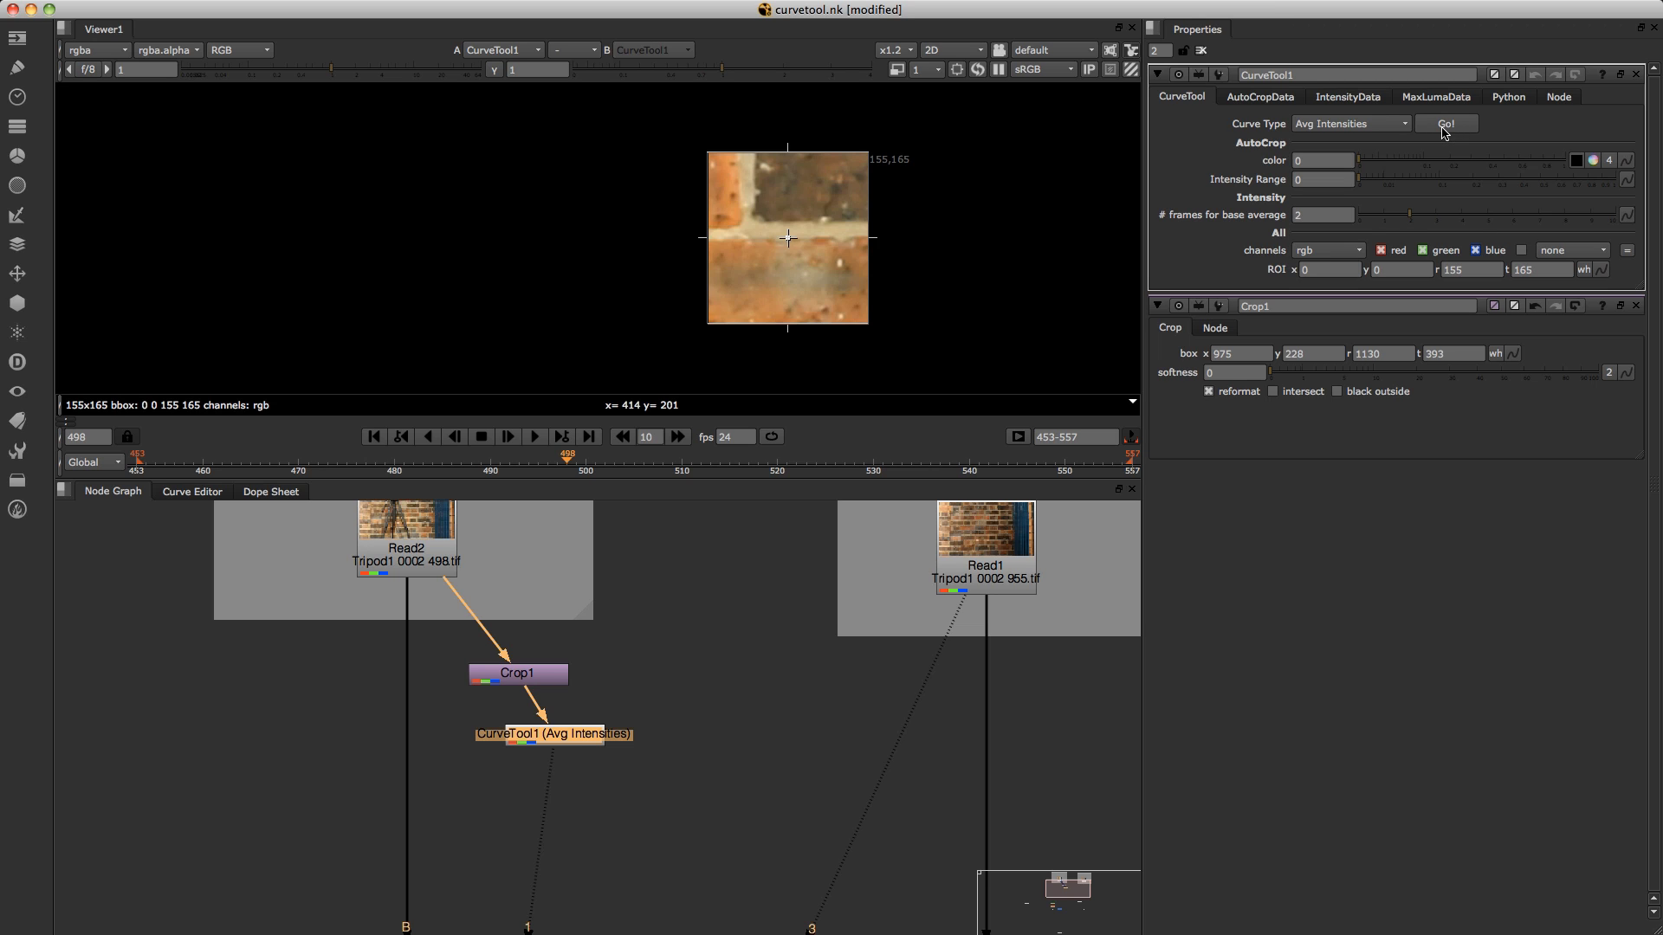
{"action": "left_click", "coordinate": [1444, 125]}
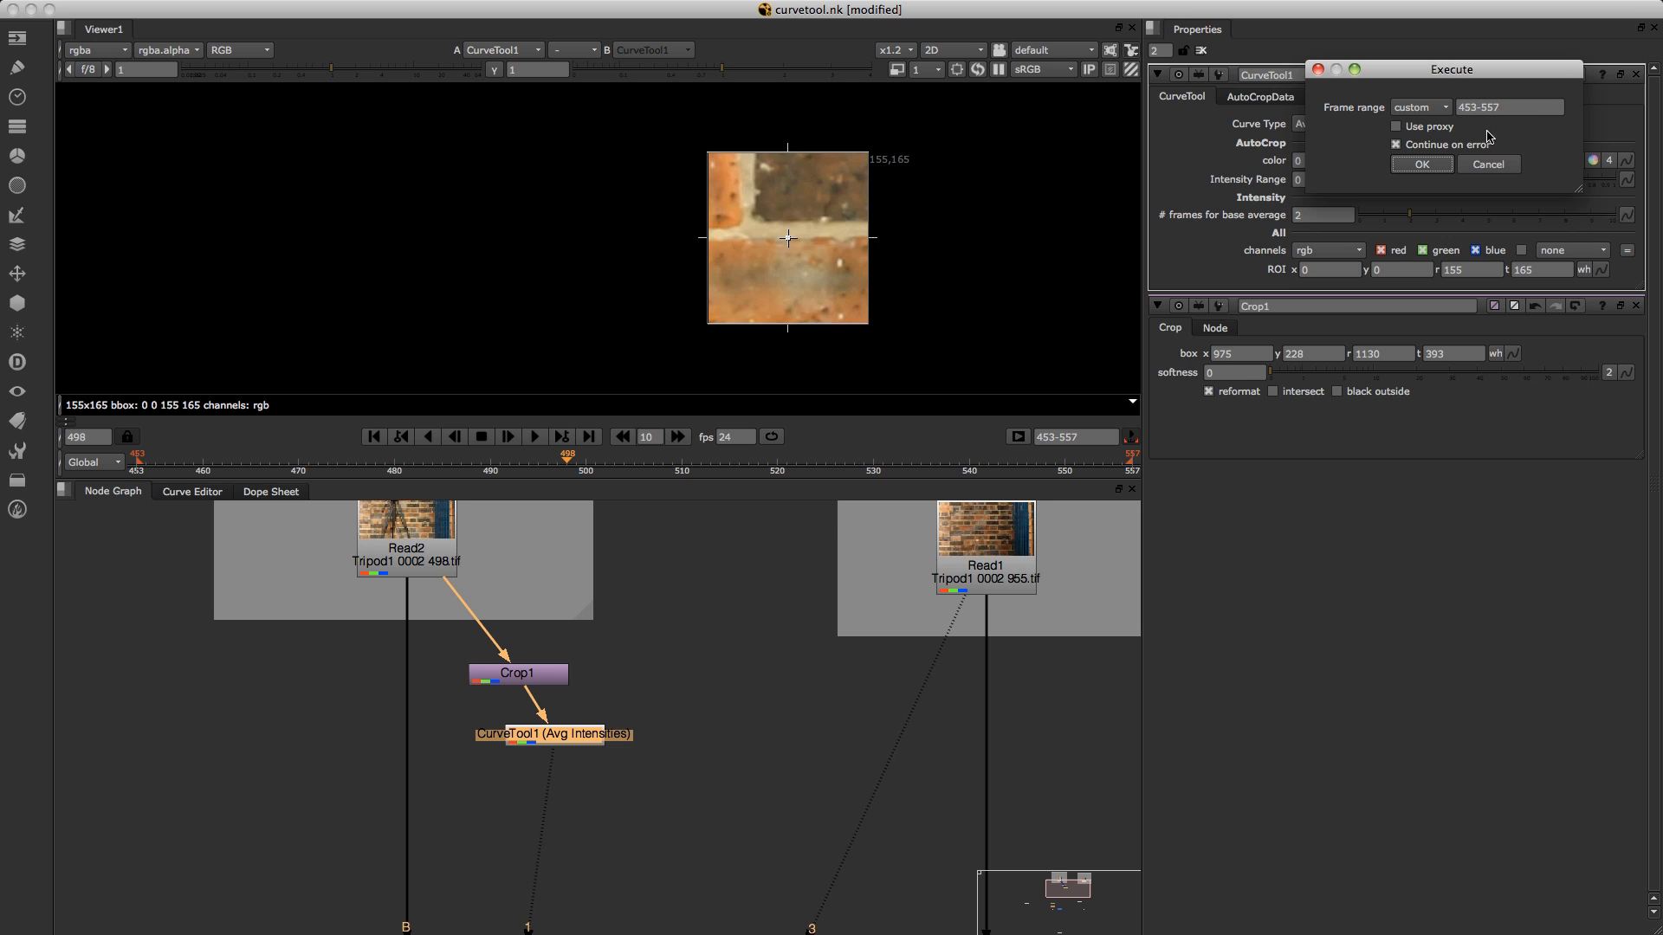
{"action": "left_click", "coordinate": [1421, 165]}
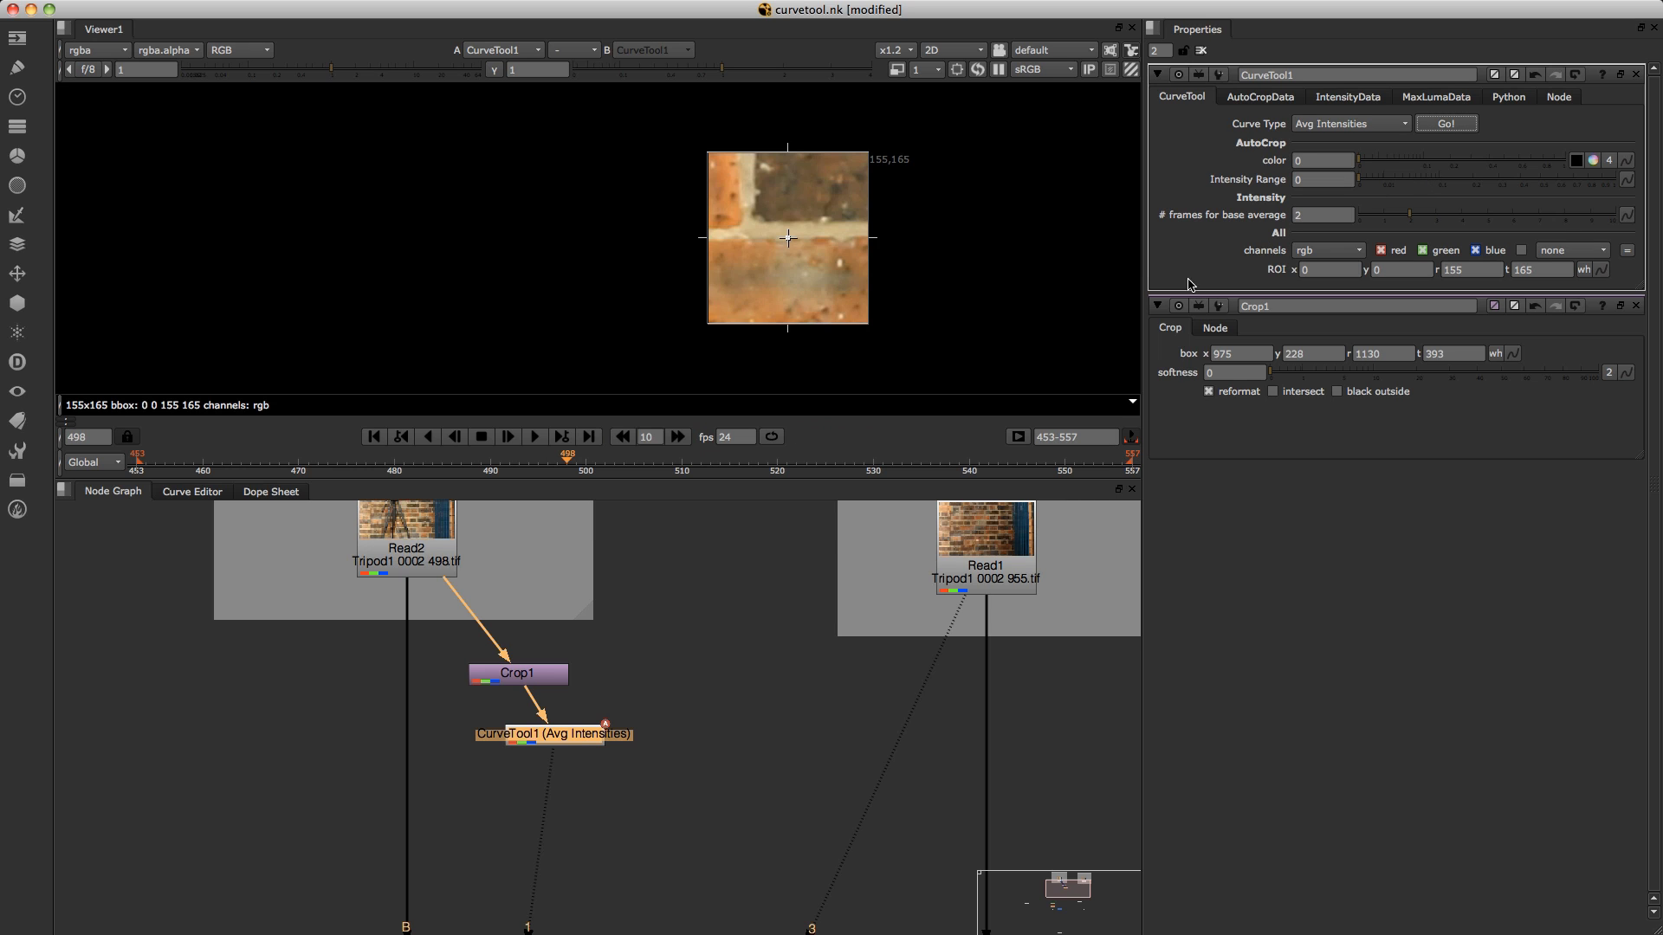
Paste a copy of Crop1 as Crop2, fed by Read1, and view it.
{"action": "left_click_drag", "start_coordinate": [642, 683], "coordinate": [540, 706]}
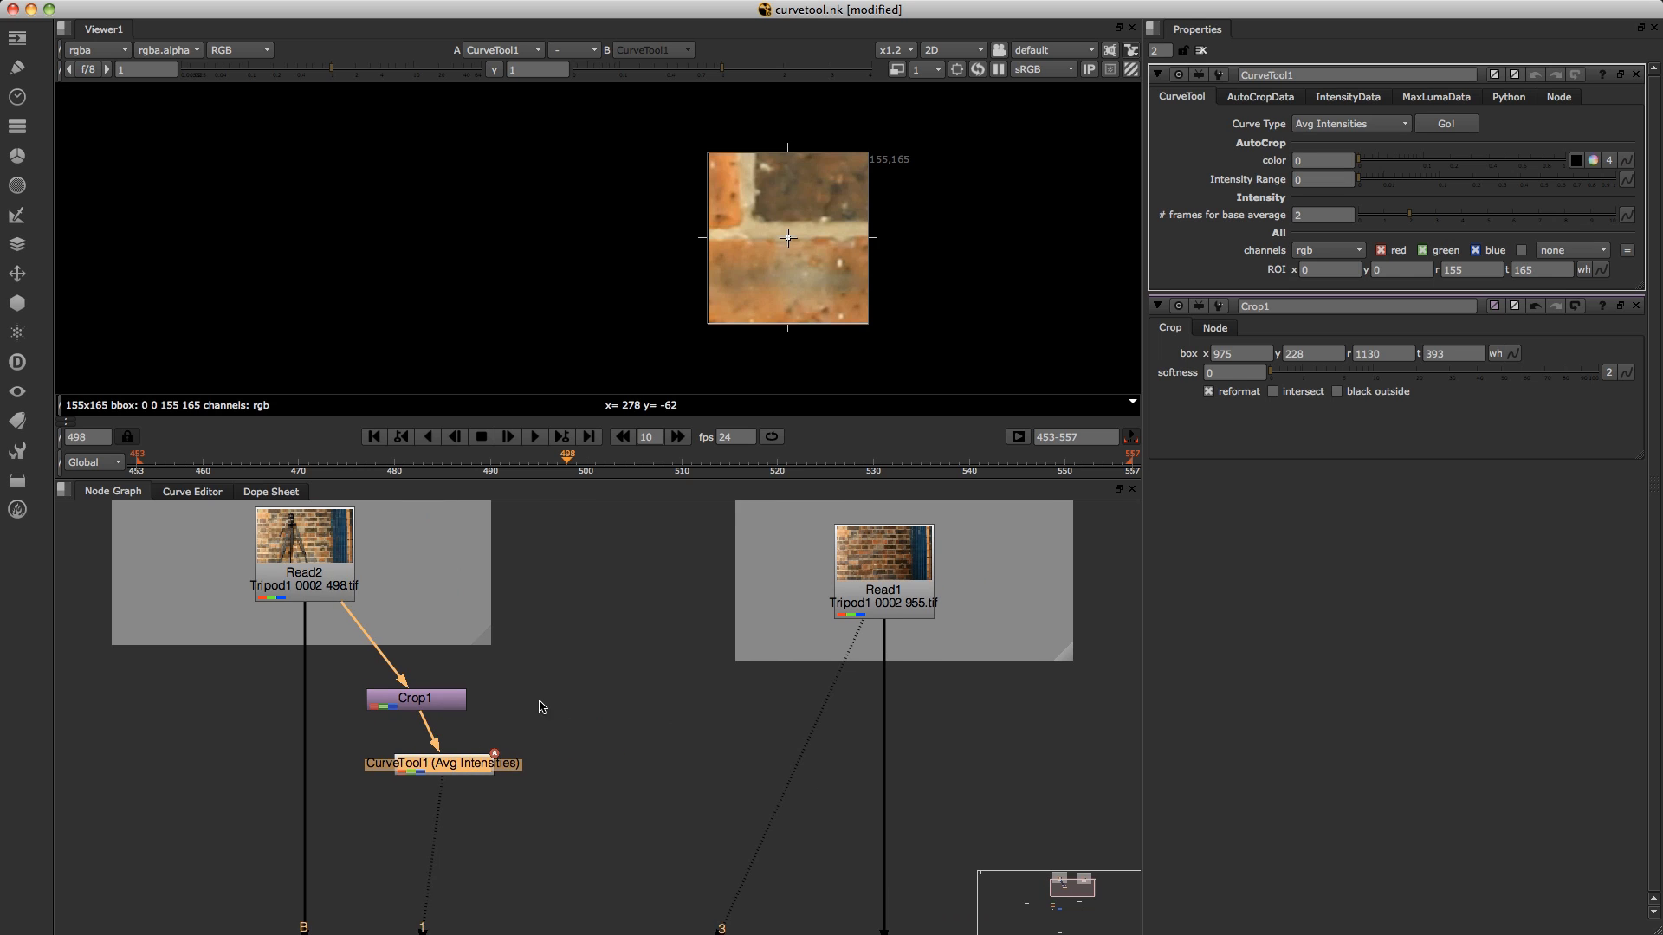
{"action": "left_click", "coordinate": [429, 709]}
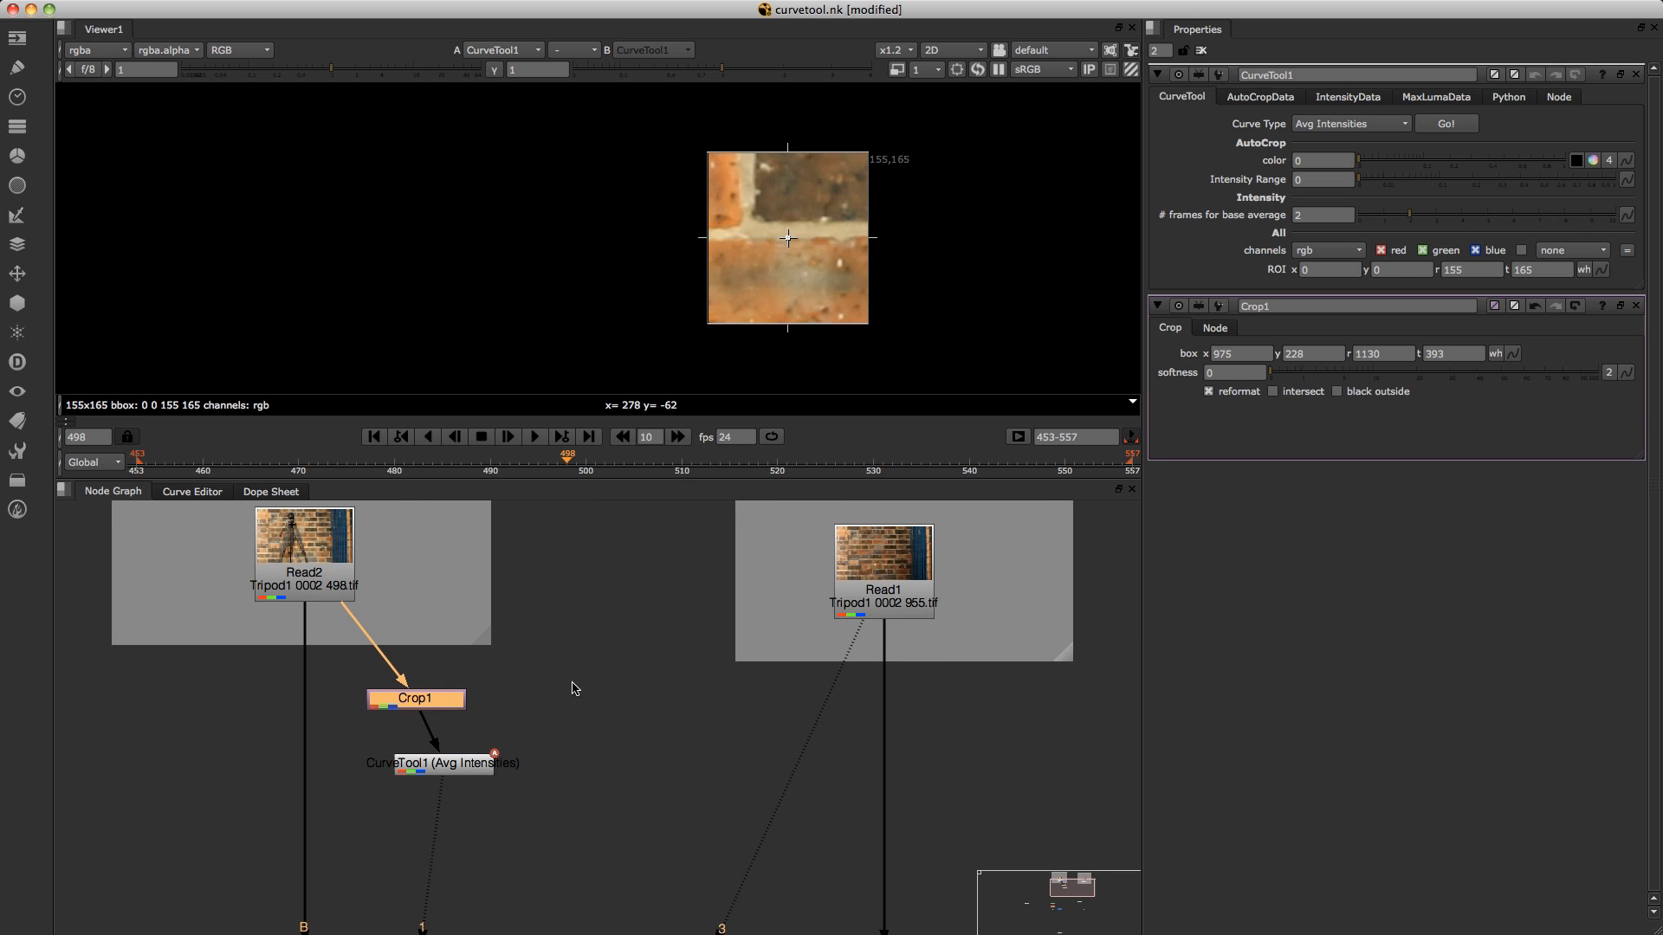
{"action": "left_click", "coordinate": [776, 699]}
{"action": "key", "text": "ctrl+v"}
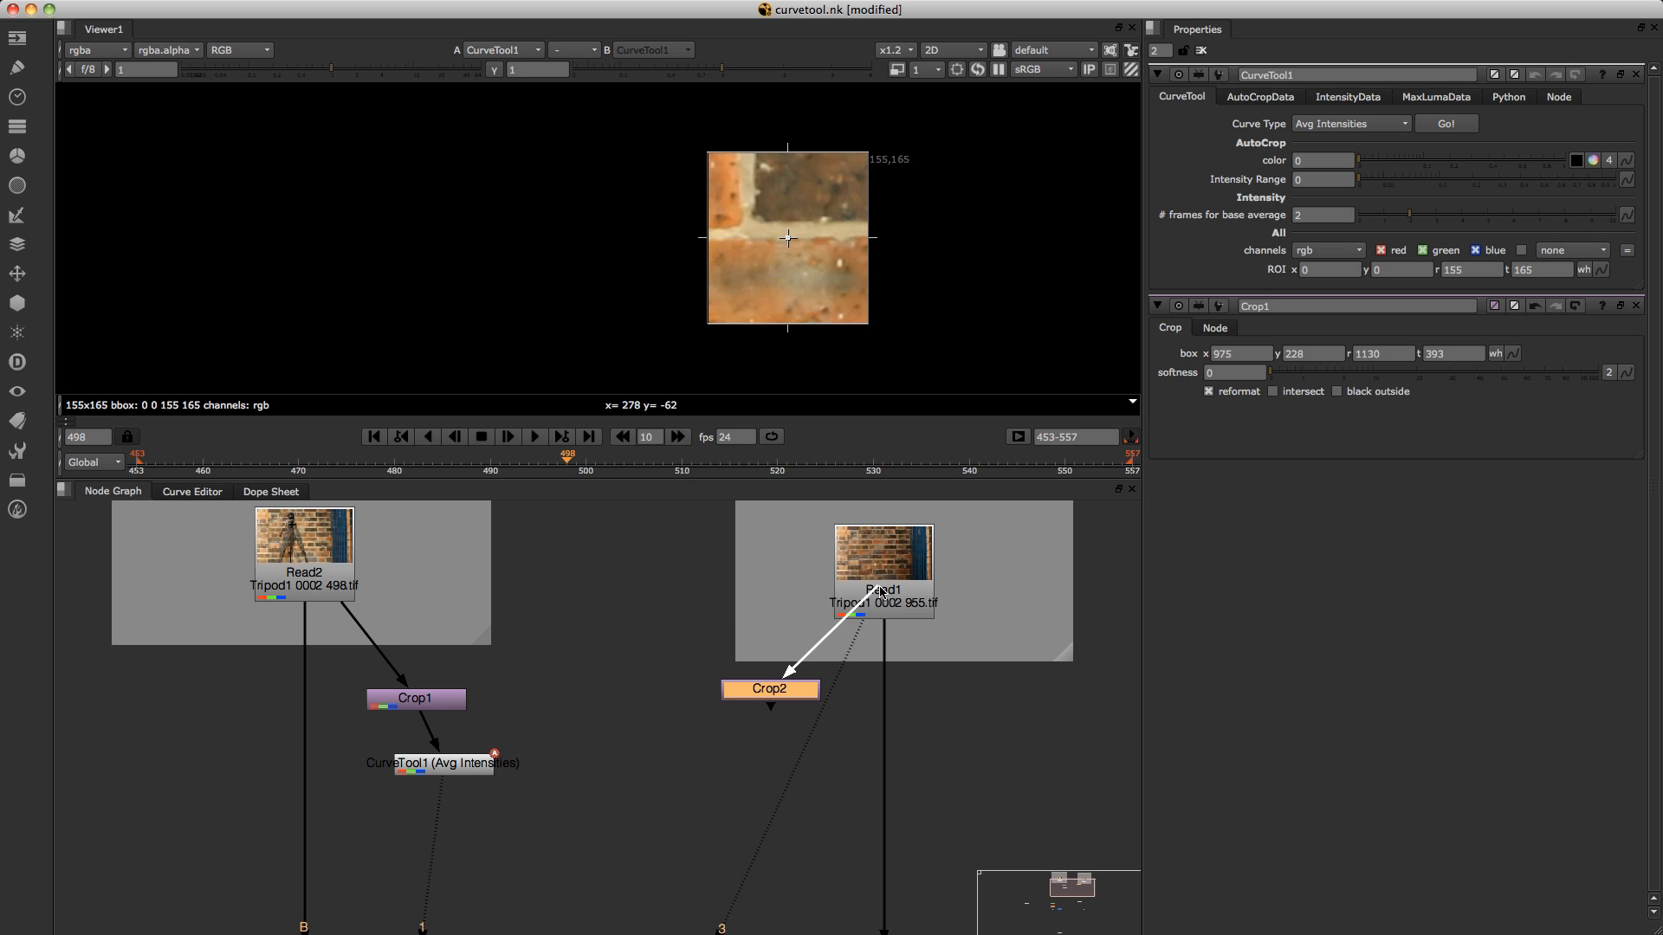
{"action": "left_click_drag", "start_coordinate": [744, 642], "coordinate": [871, 594]}
{"action": "scroll", "coordinate": [779, 622], "scroll_direction": "down", "scroll_amount": 2}
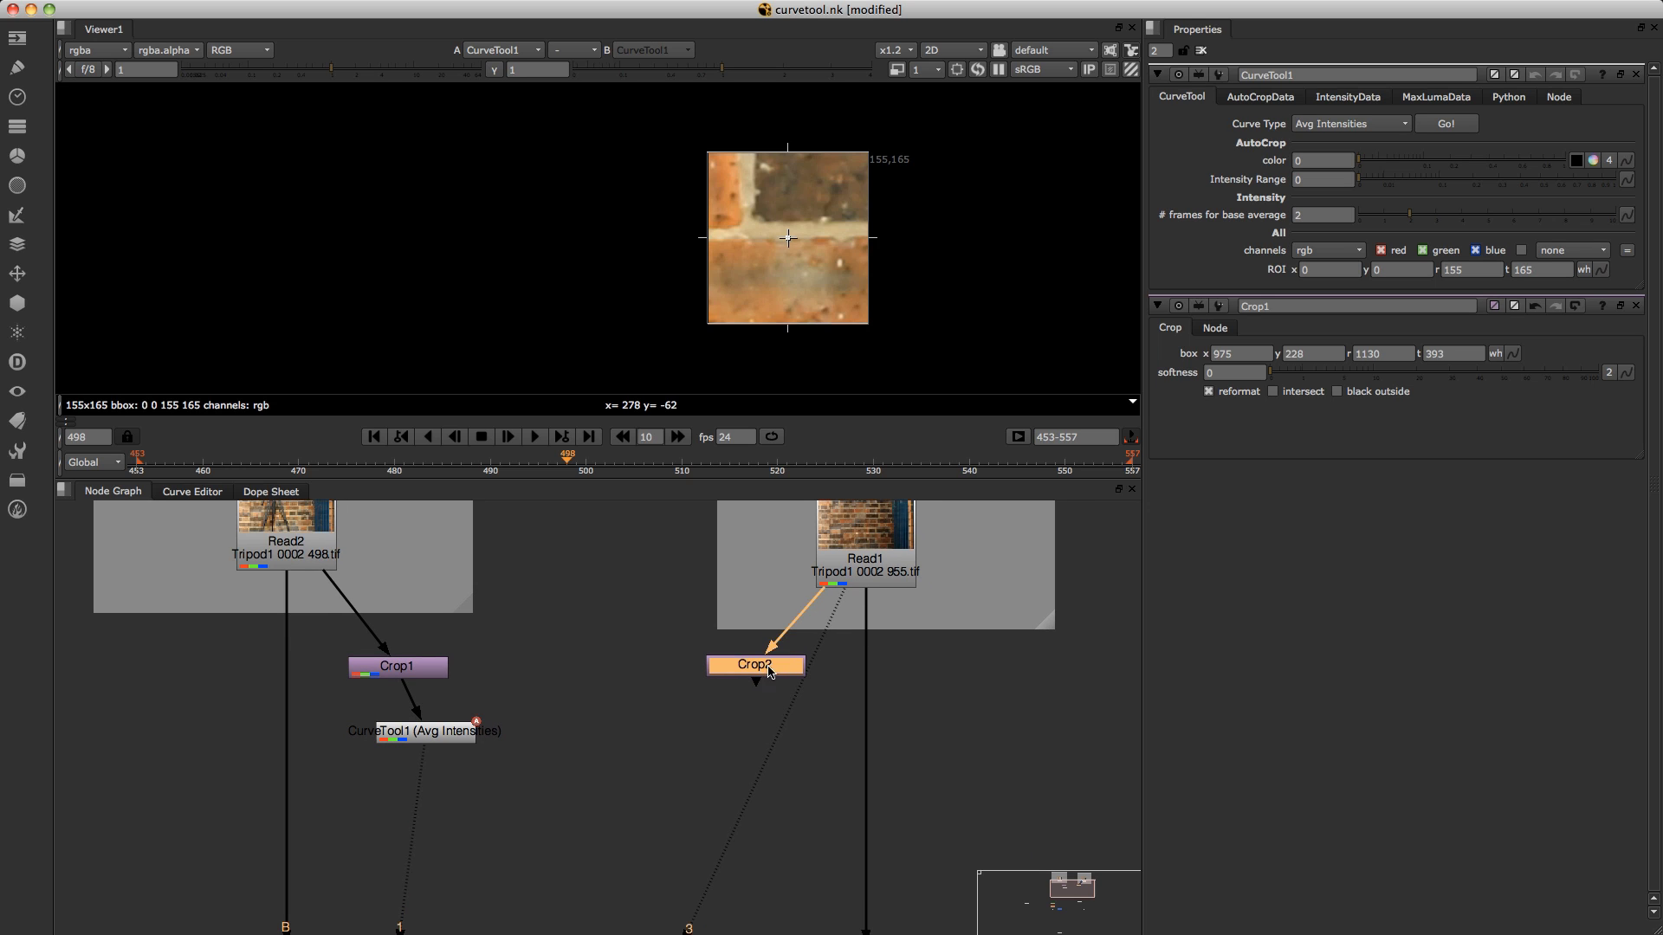
{"action": "key", "text": "2"}
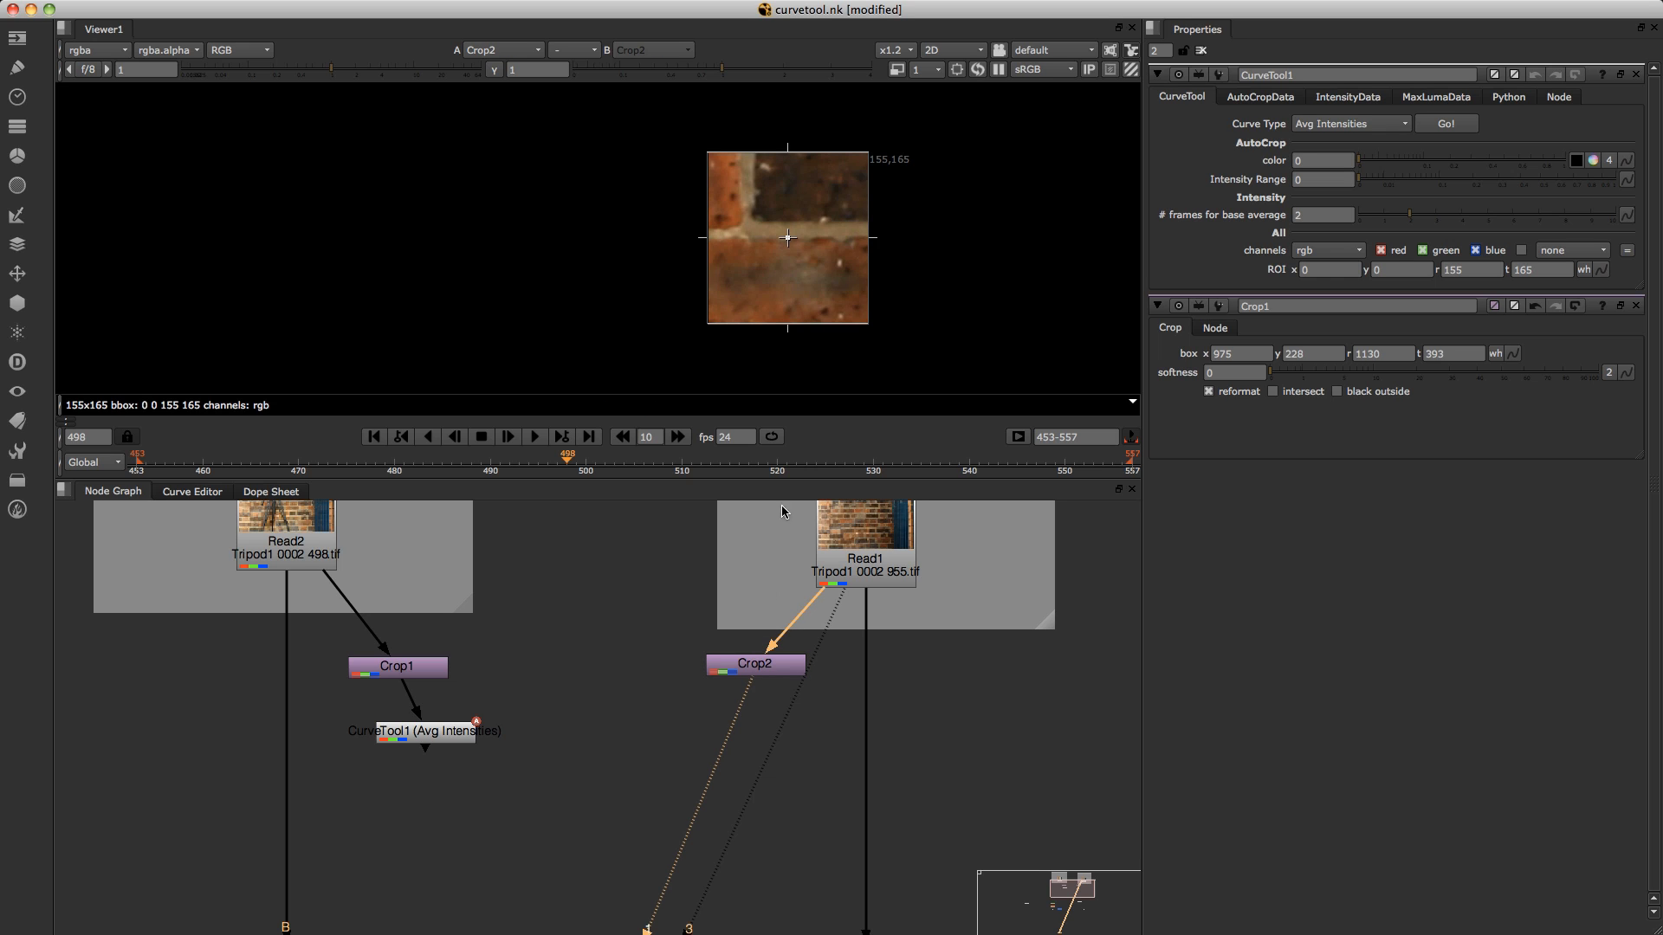
Add CurveTool2 under Crop2 and analyse average intensities for frames 453–557.
{"action": "left_click", "coordinate": [641, 764]}
{"action": "key", "text": "Tab"}
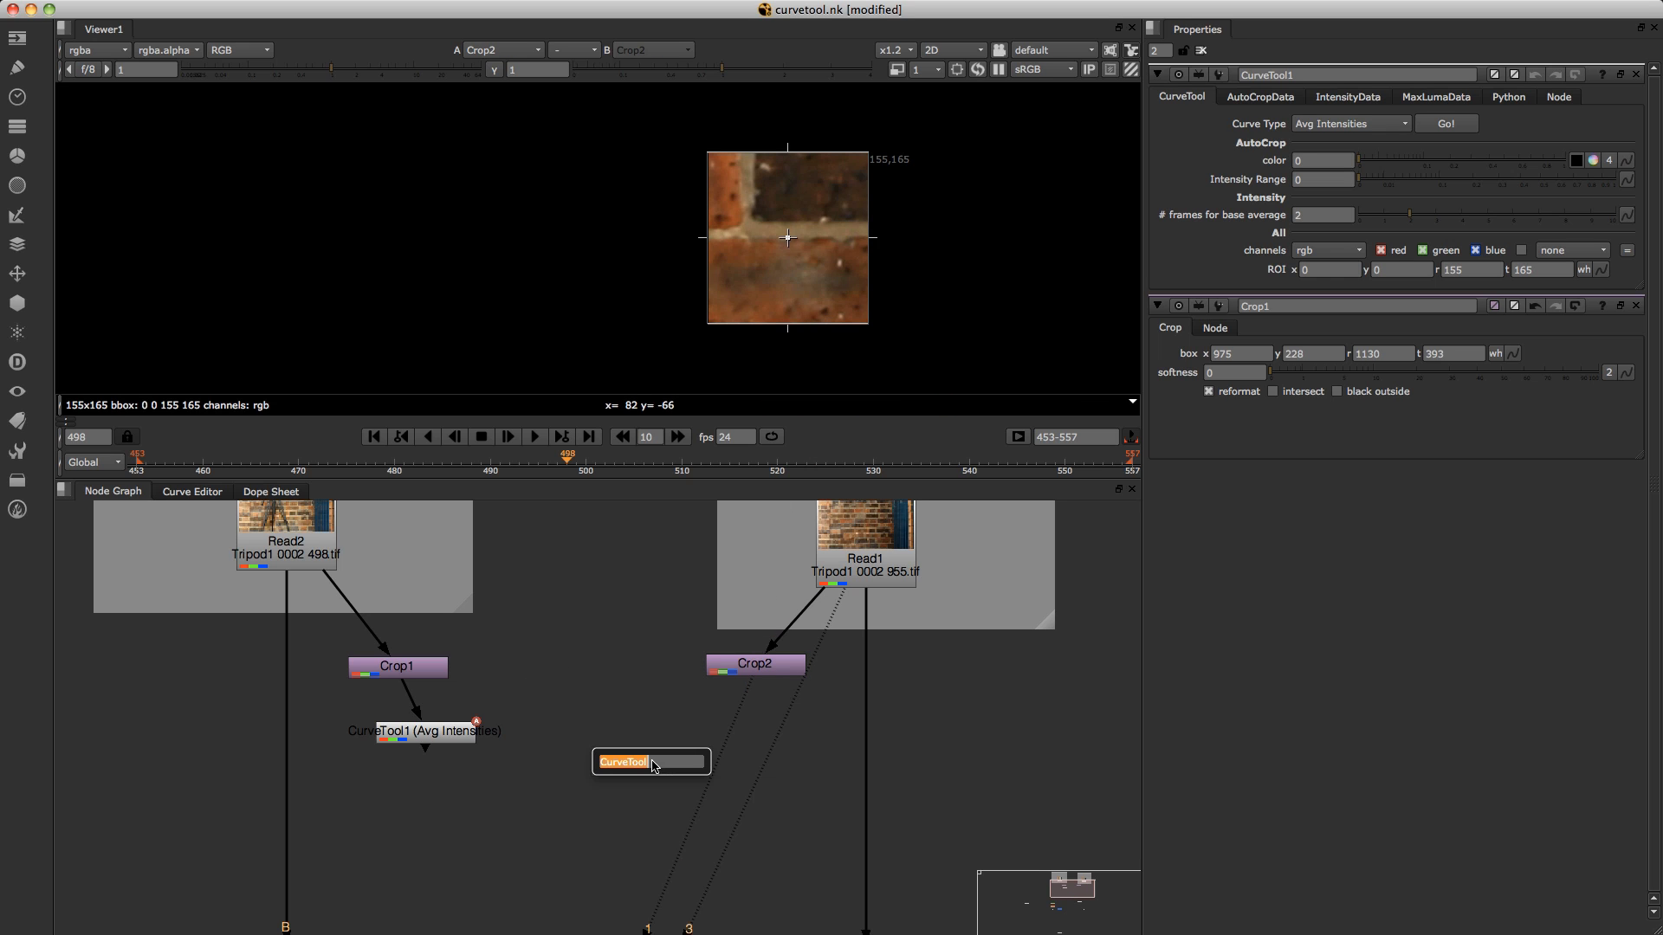
{"action": "key", "text": "Return"}
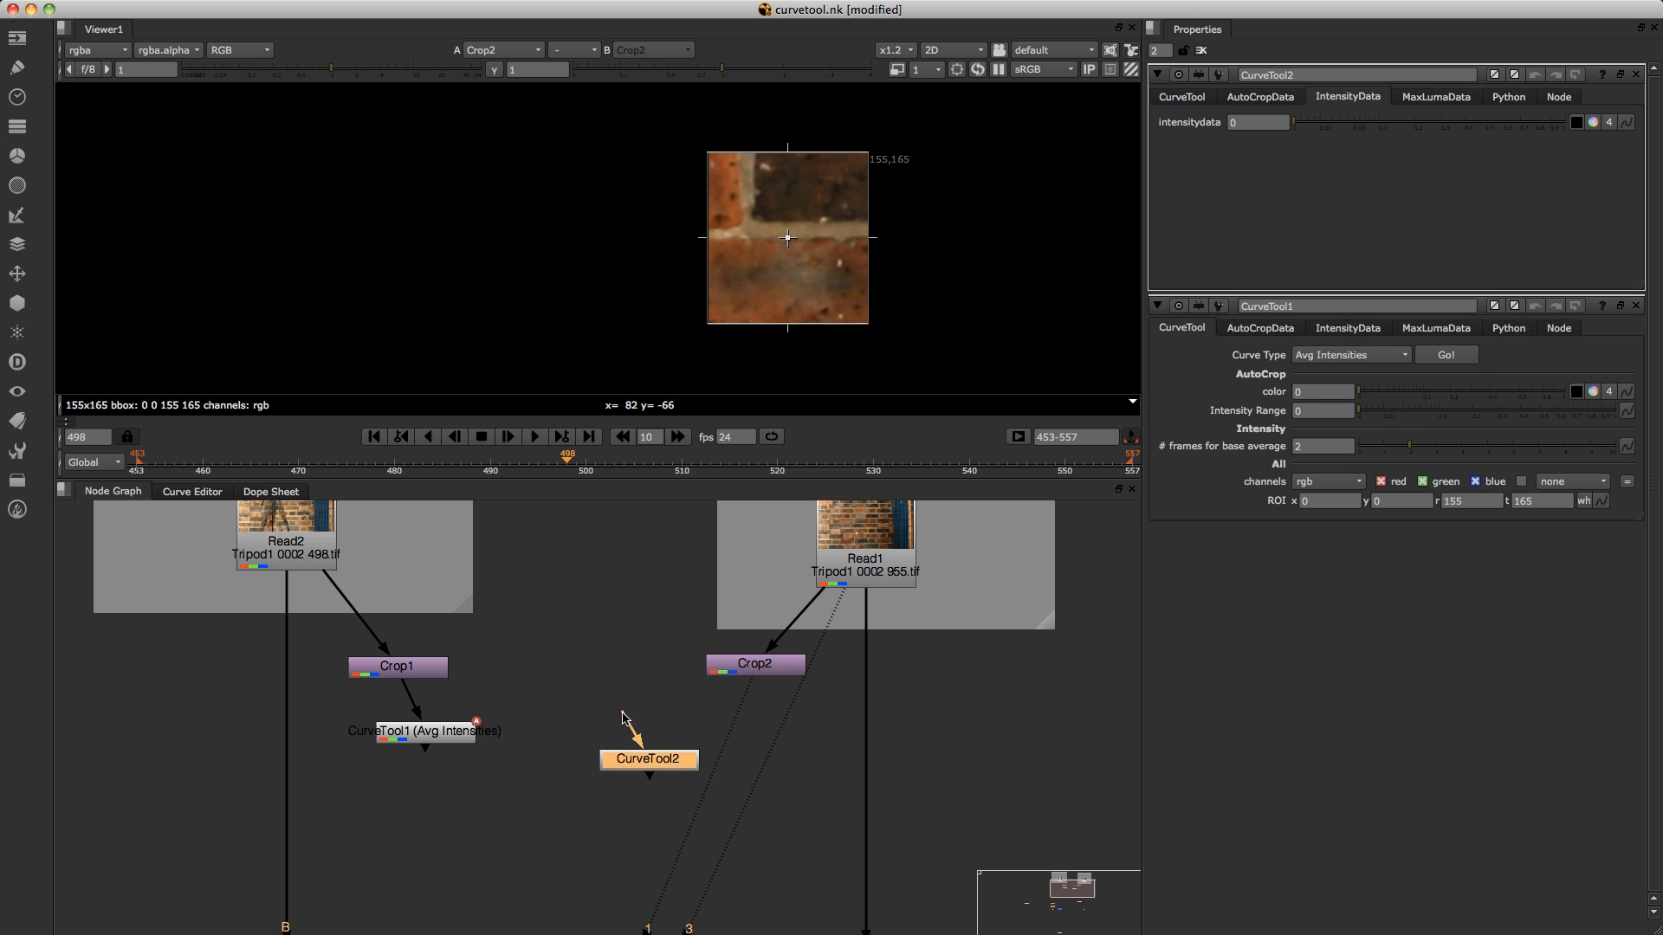
{"action": "left_click_drag", "start_coordinate": [670, 773], "coordinate": [702, 738]}
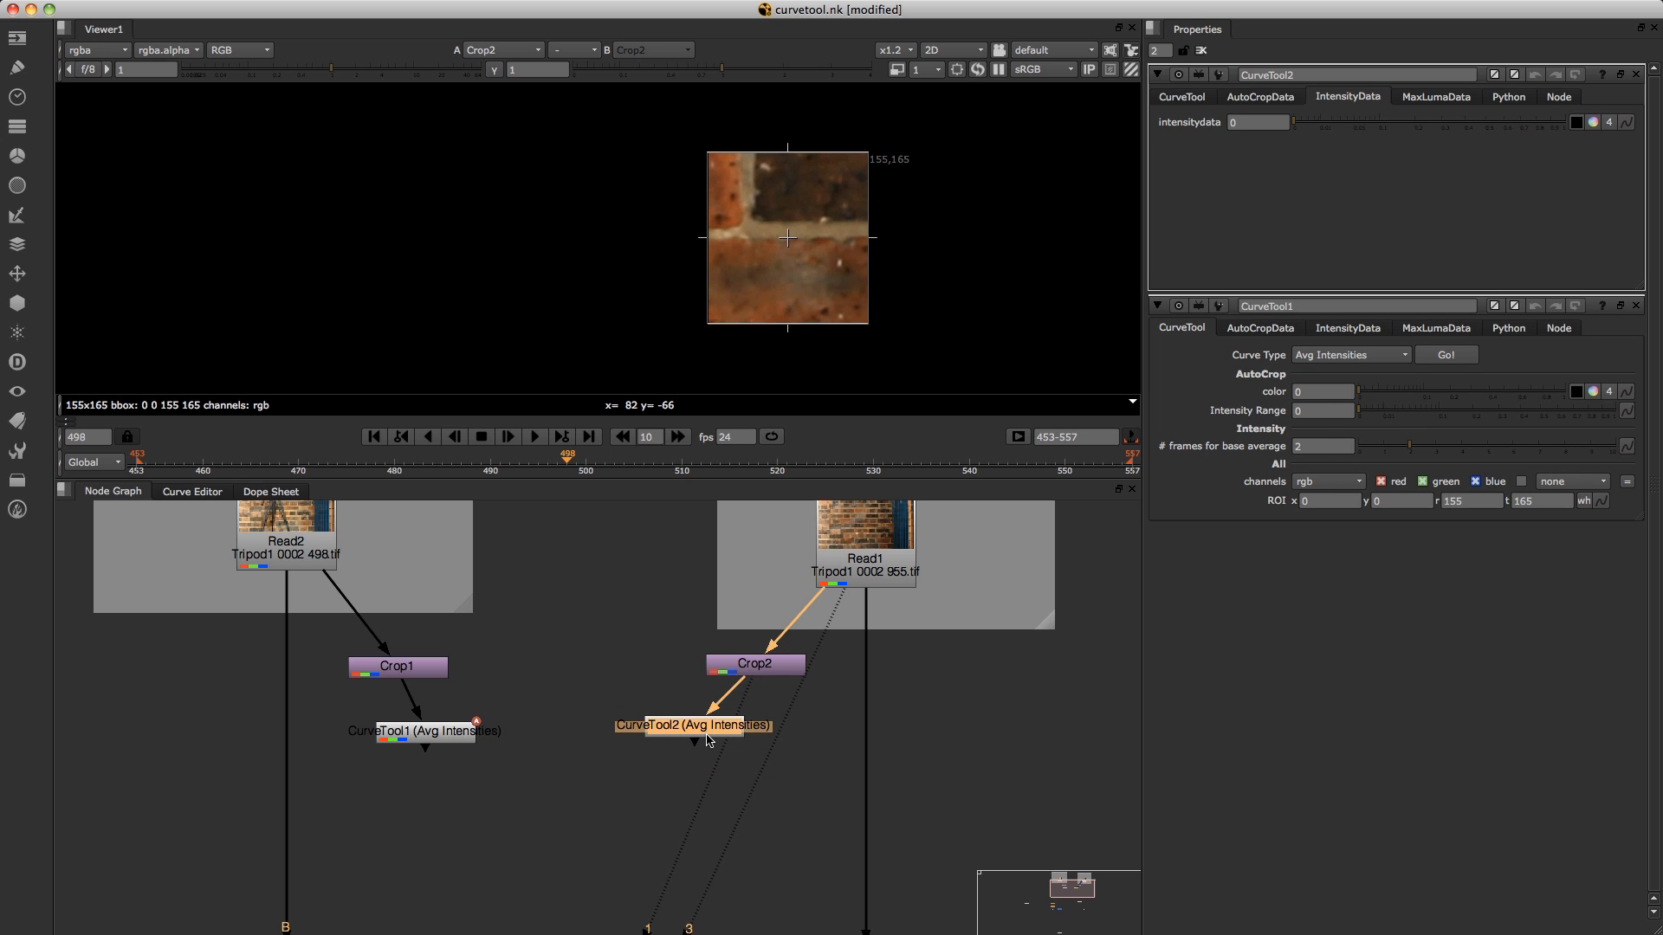
{"action": "key", "text": "1"}
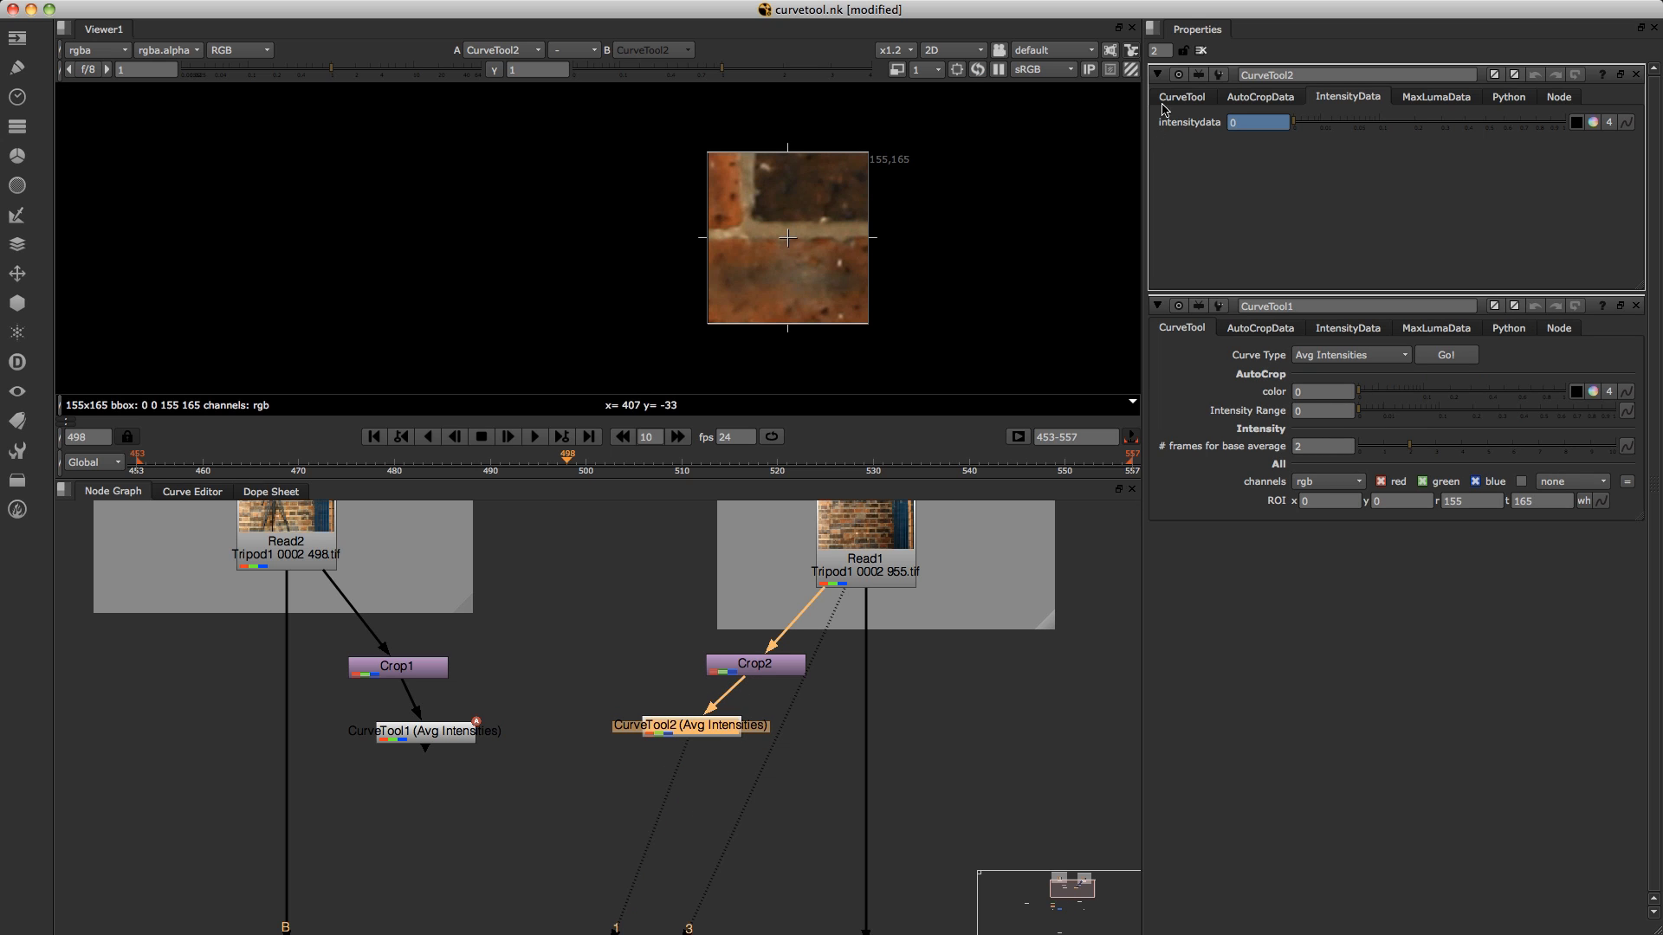
{"action": "left_click", "coordinate": [1182, 99]}
{"action": "left_click", "coordinate": [1446, 123]}
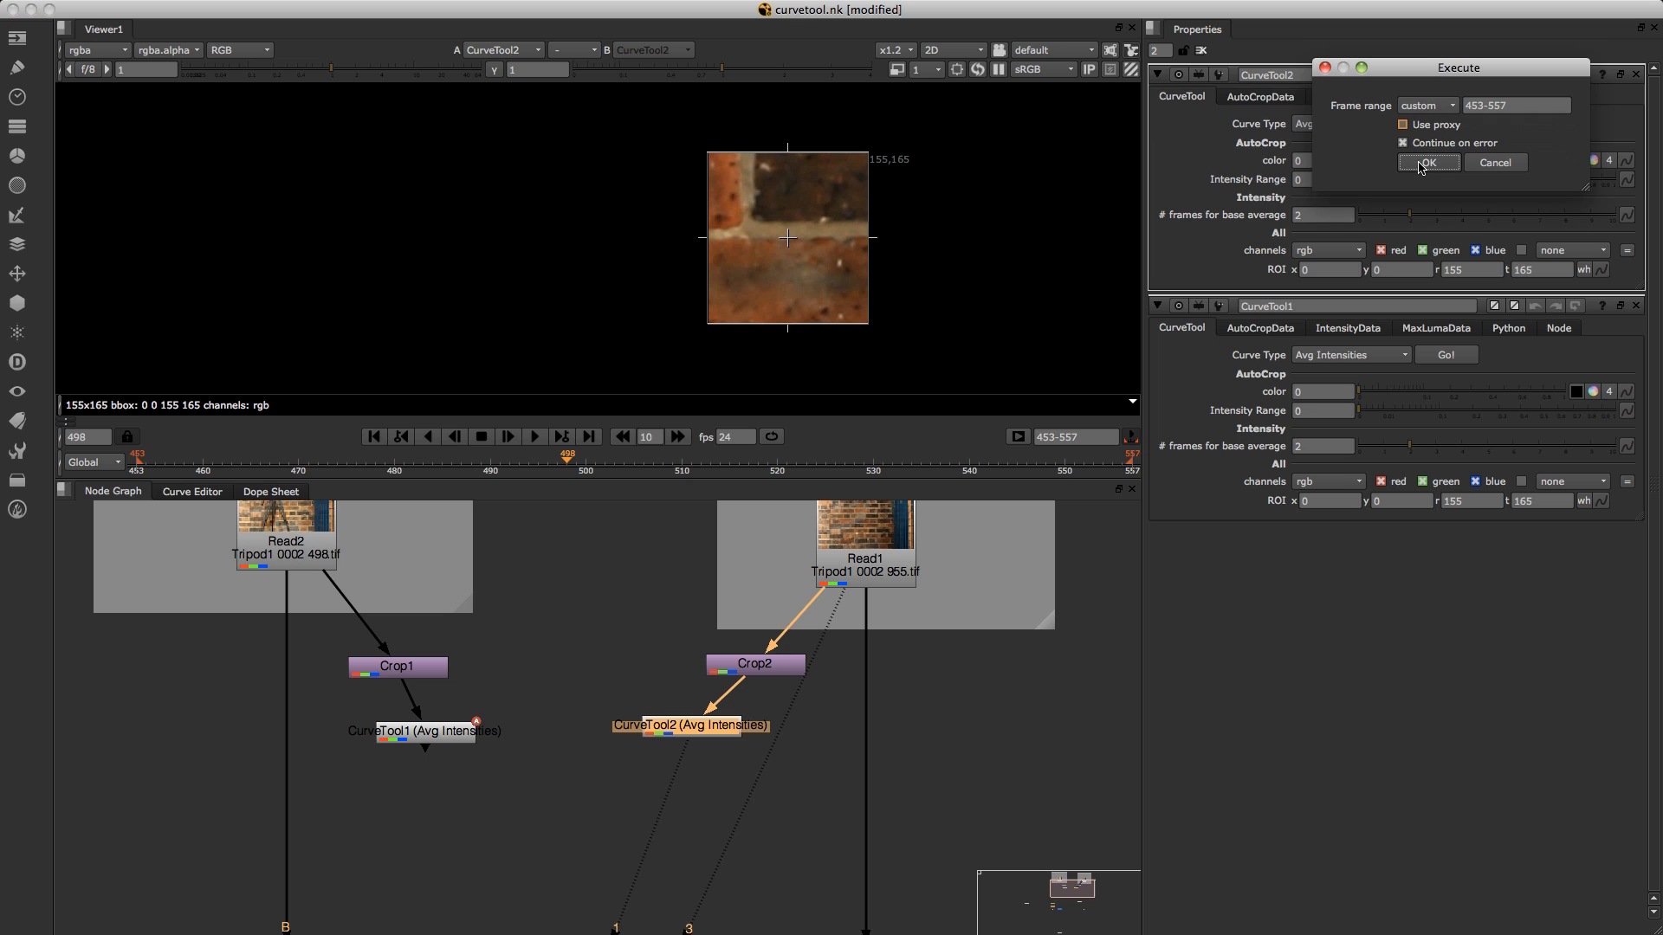
{"action": "left_click", "coordinate": [1429, 162]}
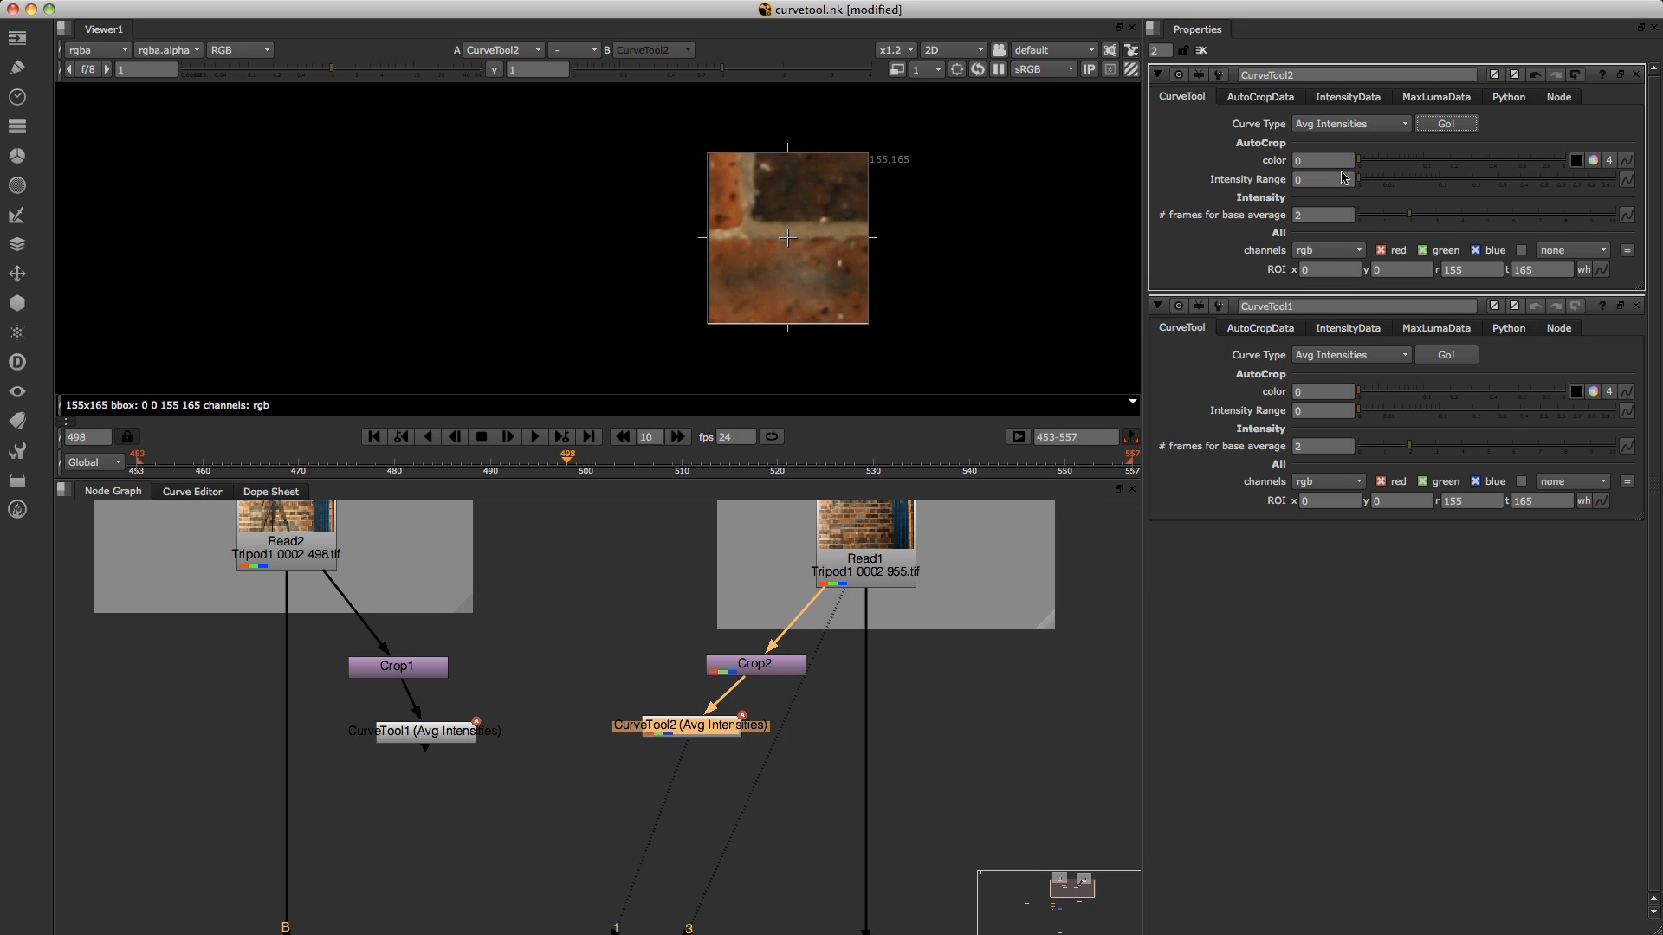
{"action": "scroll", "coordinate": [625, 702], "scroll_direction": "down", "scroll_amount": 2}
{"action": "scroll", "coordinate": [624, 703], "scroll_direction": "right", "scroll_amount": 2}
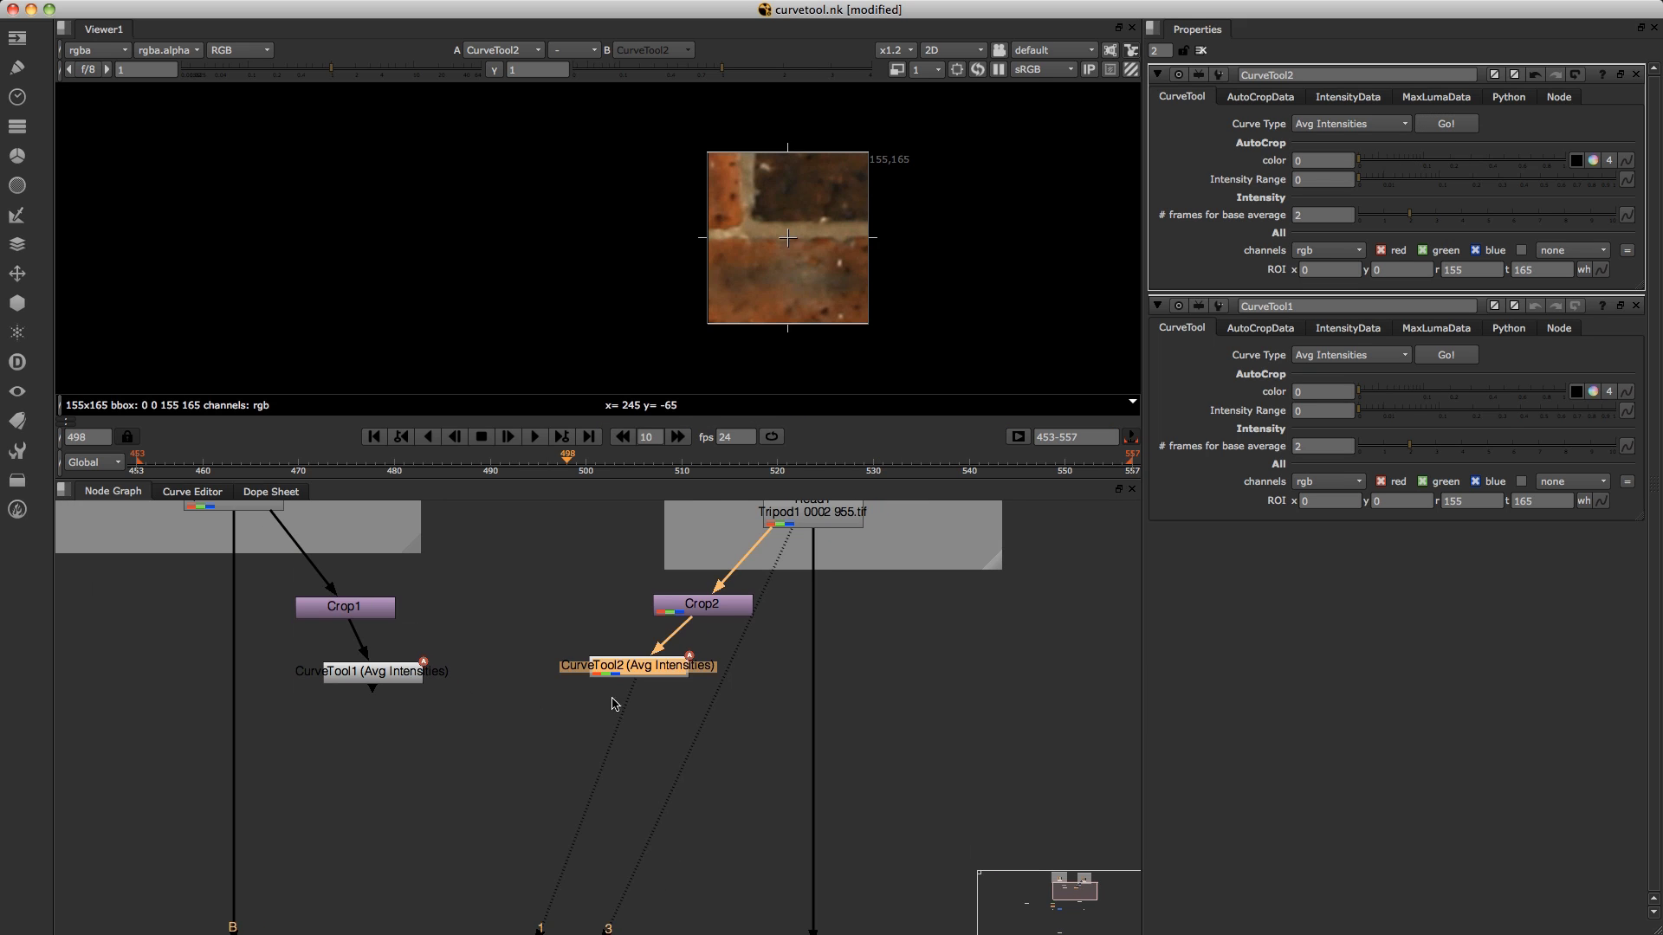
{"action": "scroll", "coordinate": [623, 729], "scroll_direction": "down", "scroll_amount": 4}
{"action": "scroll", "coordinate": [623, 728], "scroll_direction": "right", "scroll_amount": 2}
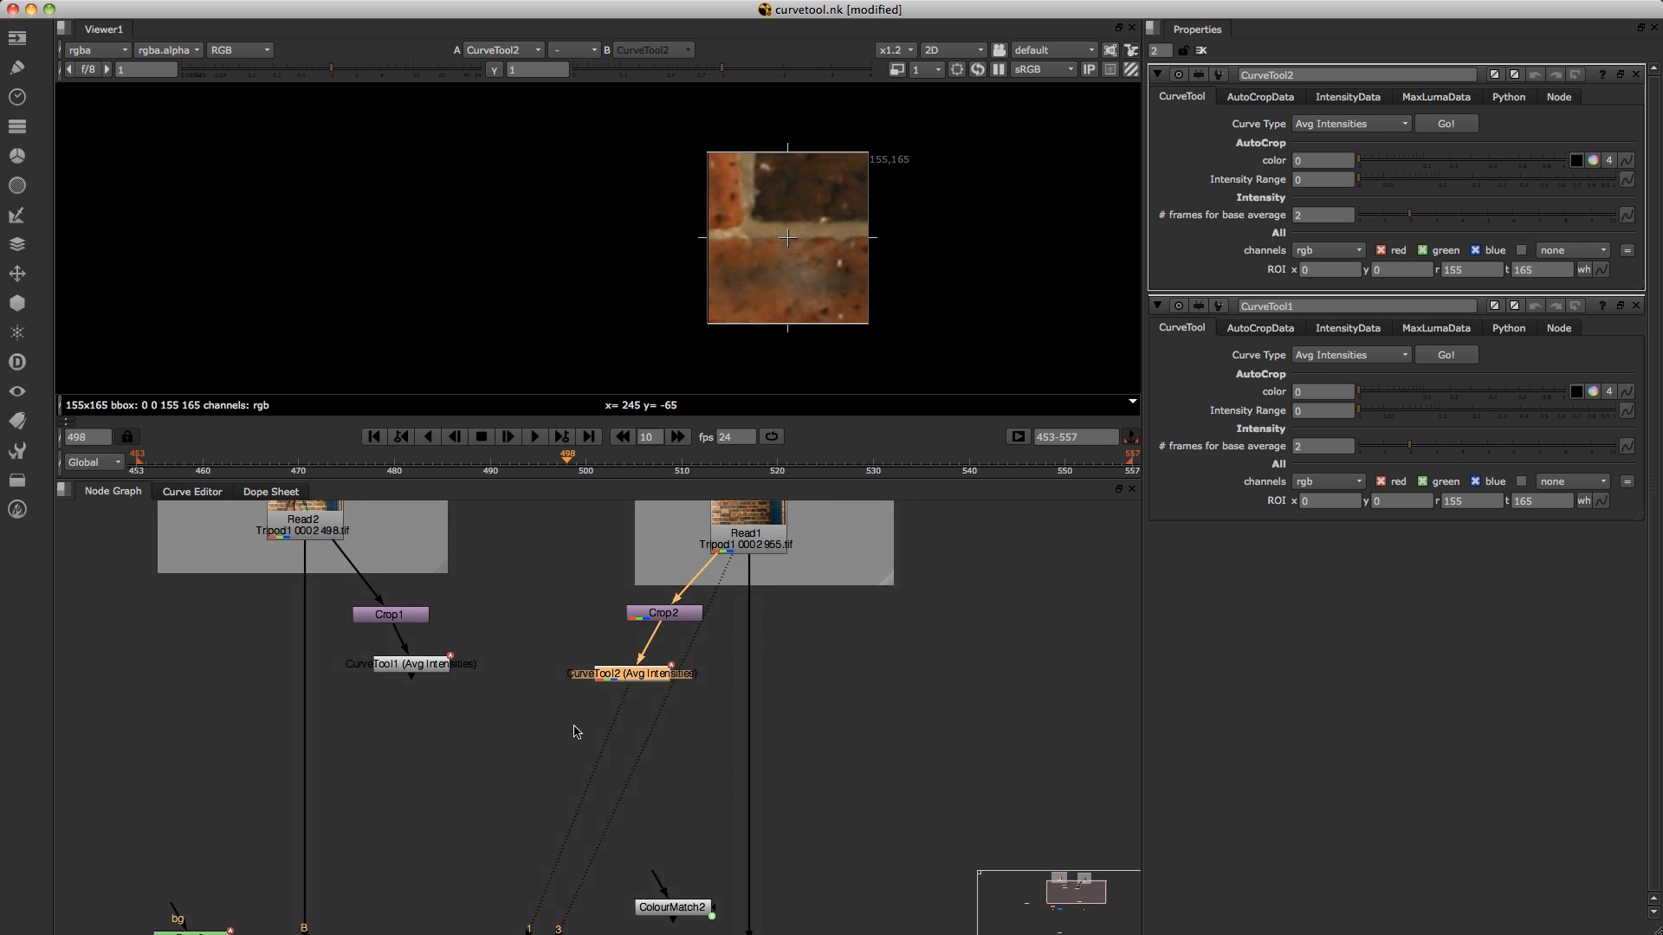
Paste ColourMatch2 below the CurveTool nodes and open its settings.
{"action": "key", "text": "ctrl+v"}
{"action": "mouse_move", "coordinate": [652, 820]}
{"action": "left_mouse_down"}
{"action": "mouse_move", "coordinate": [569, 715]}
{"action": "mouse_move", "coordinate": [434, 676]}
{"action": "mouse_move", "coordinate": [472, 676]}
{"action": "left_mouse_up"}
{"action": "scroll", "coordinate": [528, 693], "scroll_direction": "up", "scroll_amount": 2}
{"action": "scroll", "coordinate": [529, 692], "scroll_direction": "left", "scroll_amount": 2}
{"action": "scroll", "coordinate": [526, 688], "scroll_direction": "up", "scroll_amount": 2}
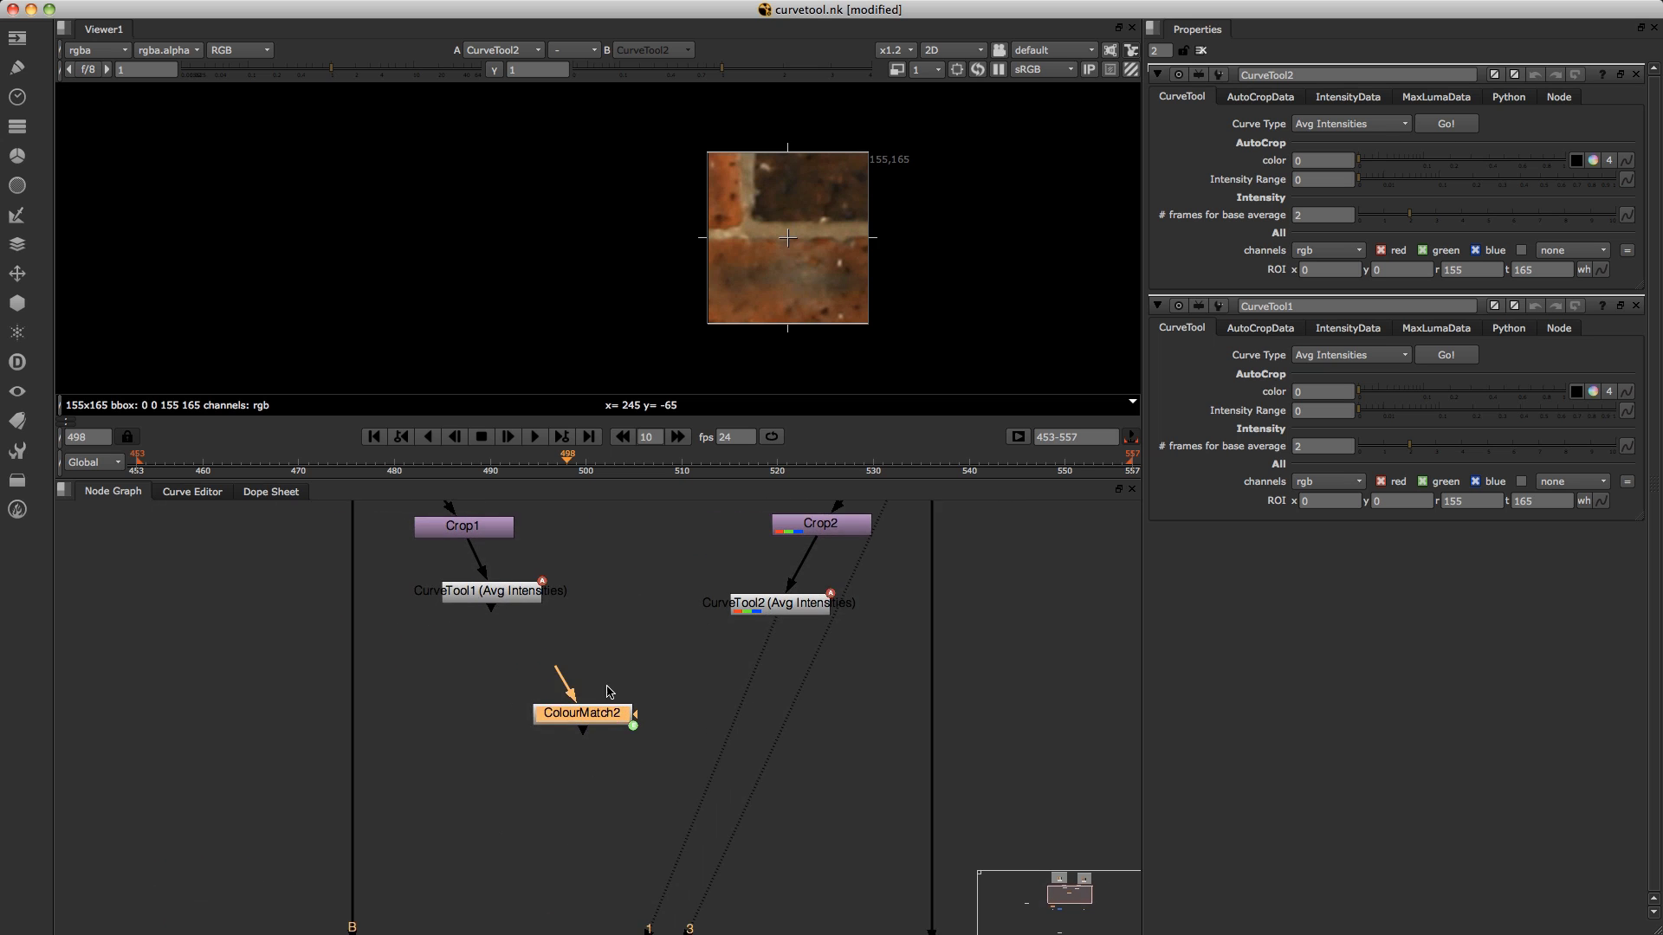
{"action": "scroll", "coordinate": [546, 704], "scroll_direction": "up", "scroll_amount": 2}
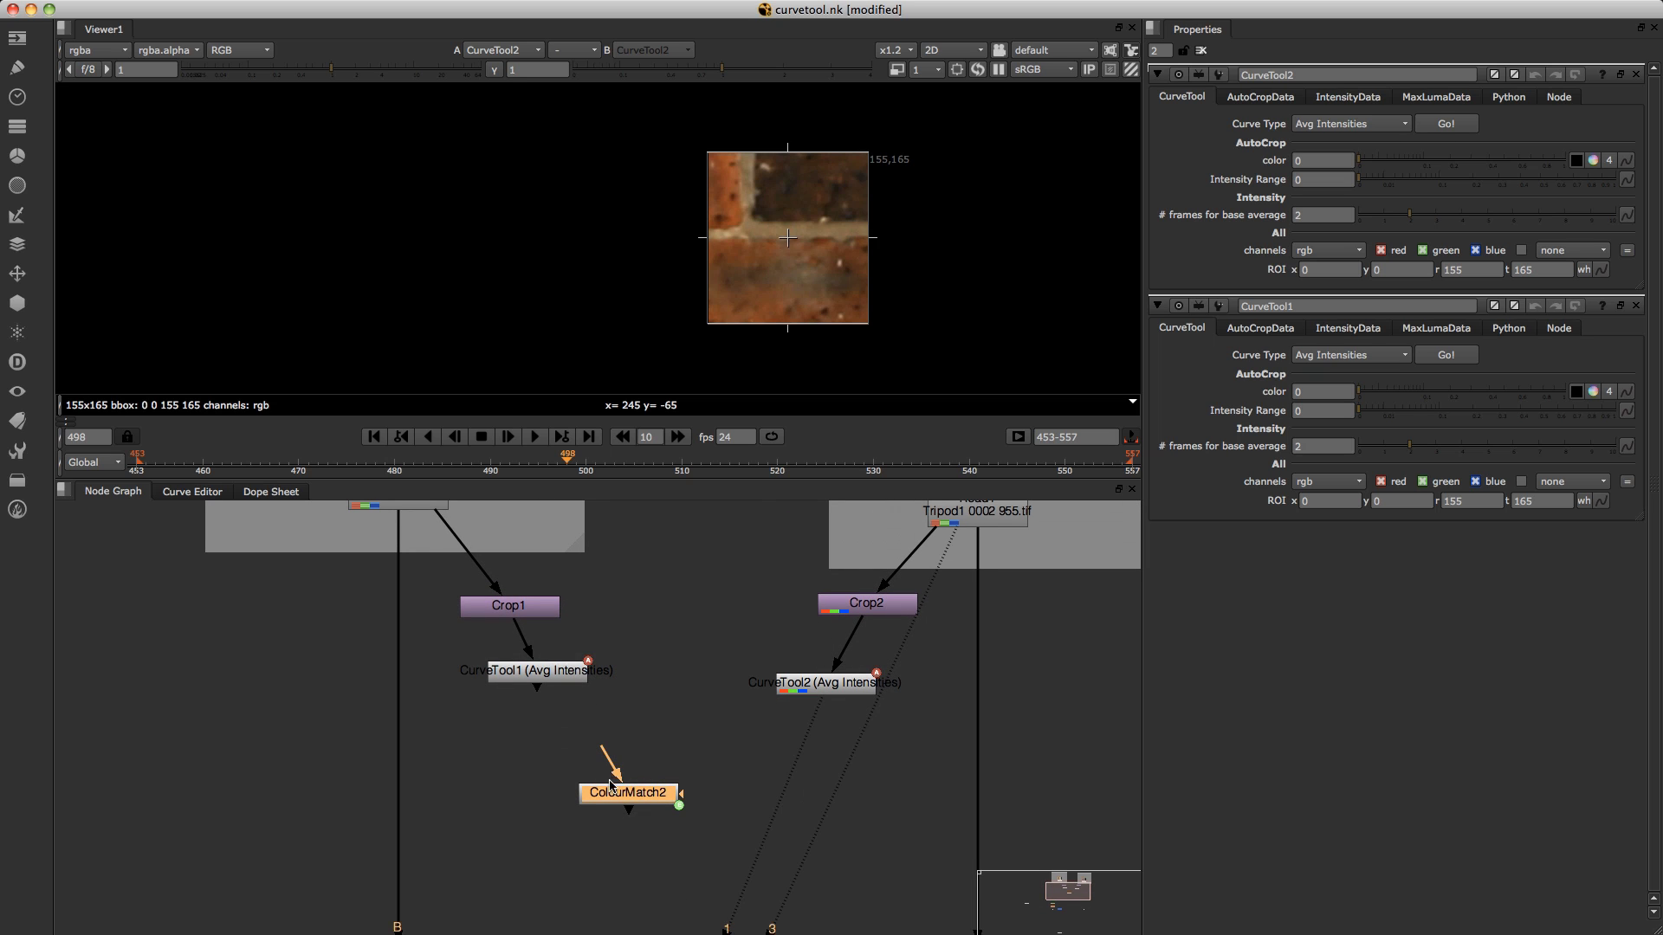
{"action": "double_click", "coordinate": [630, 795]}
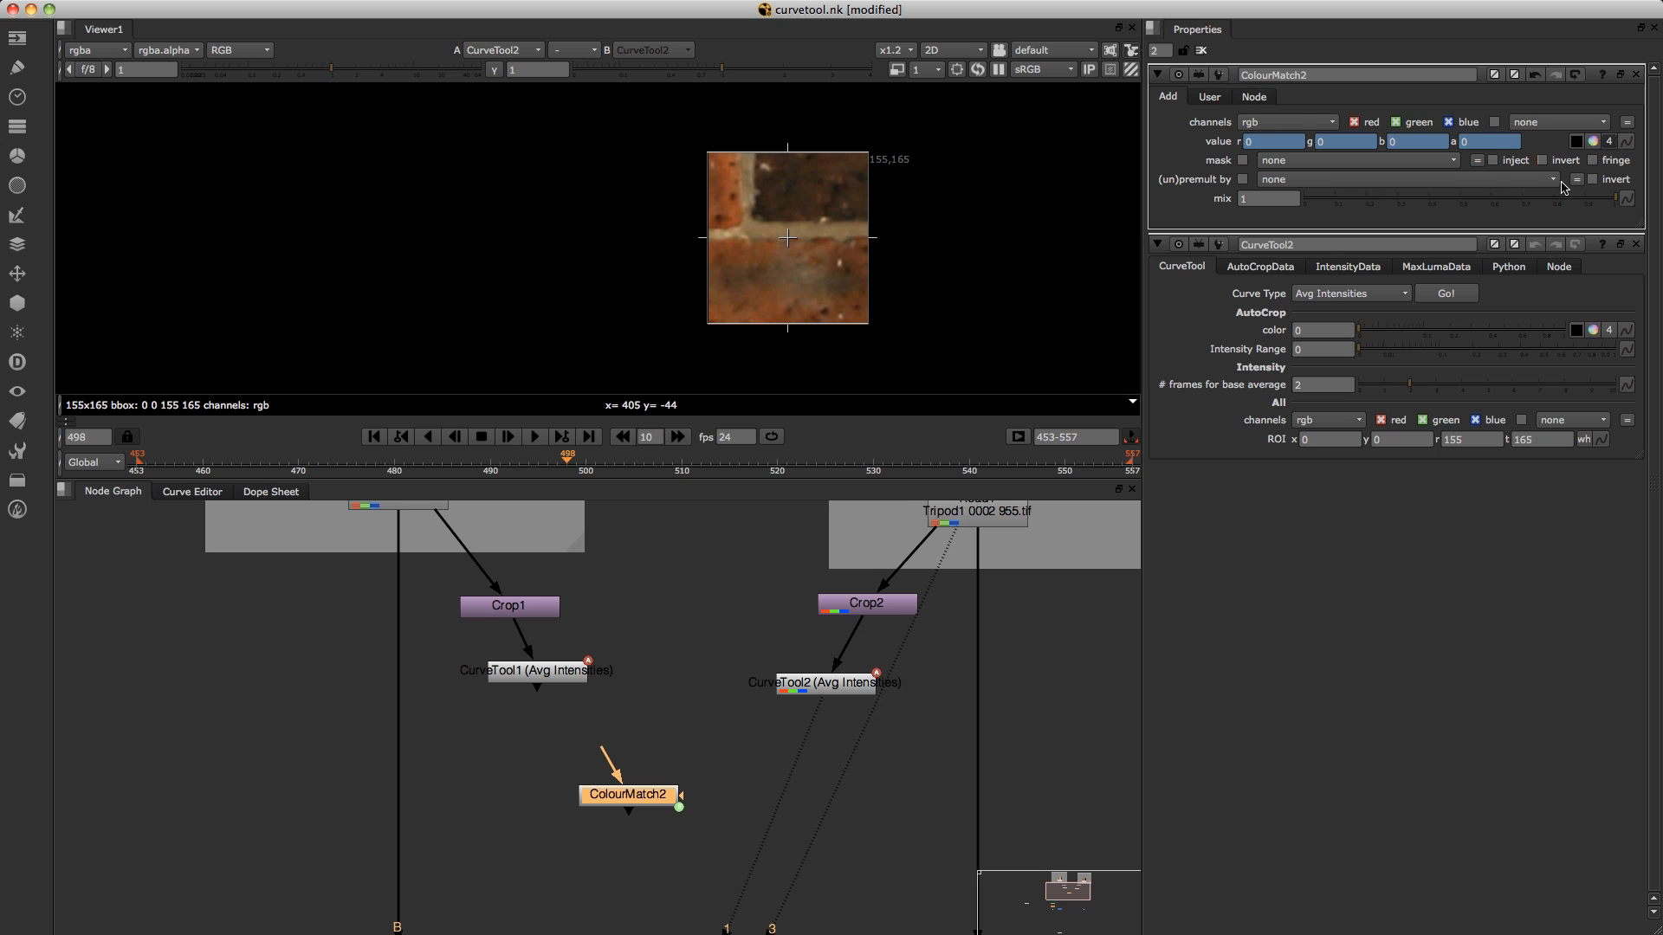
{"action": "left_click", "coordinate": [1635, 245]}
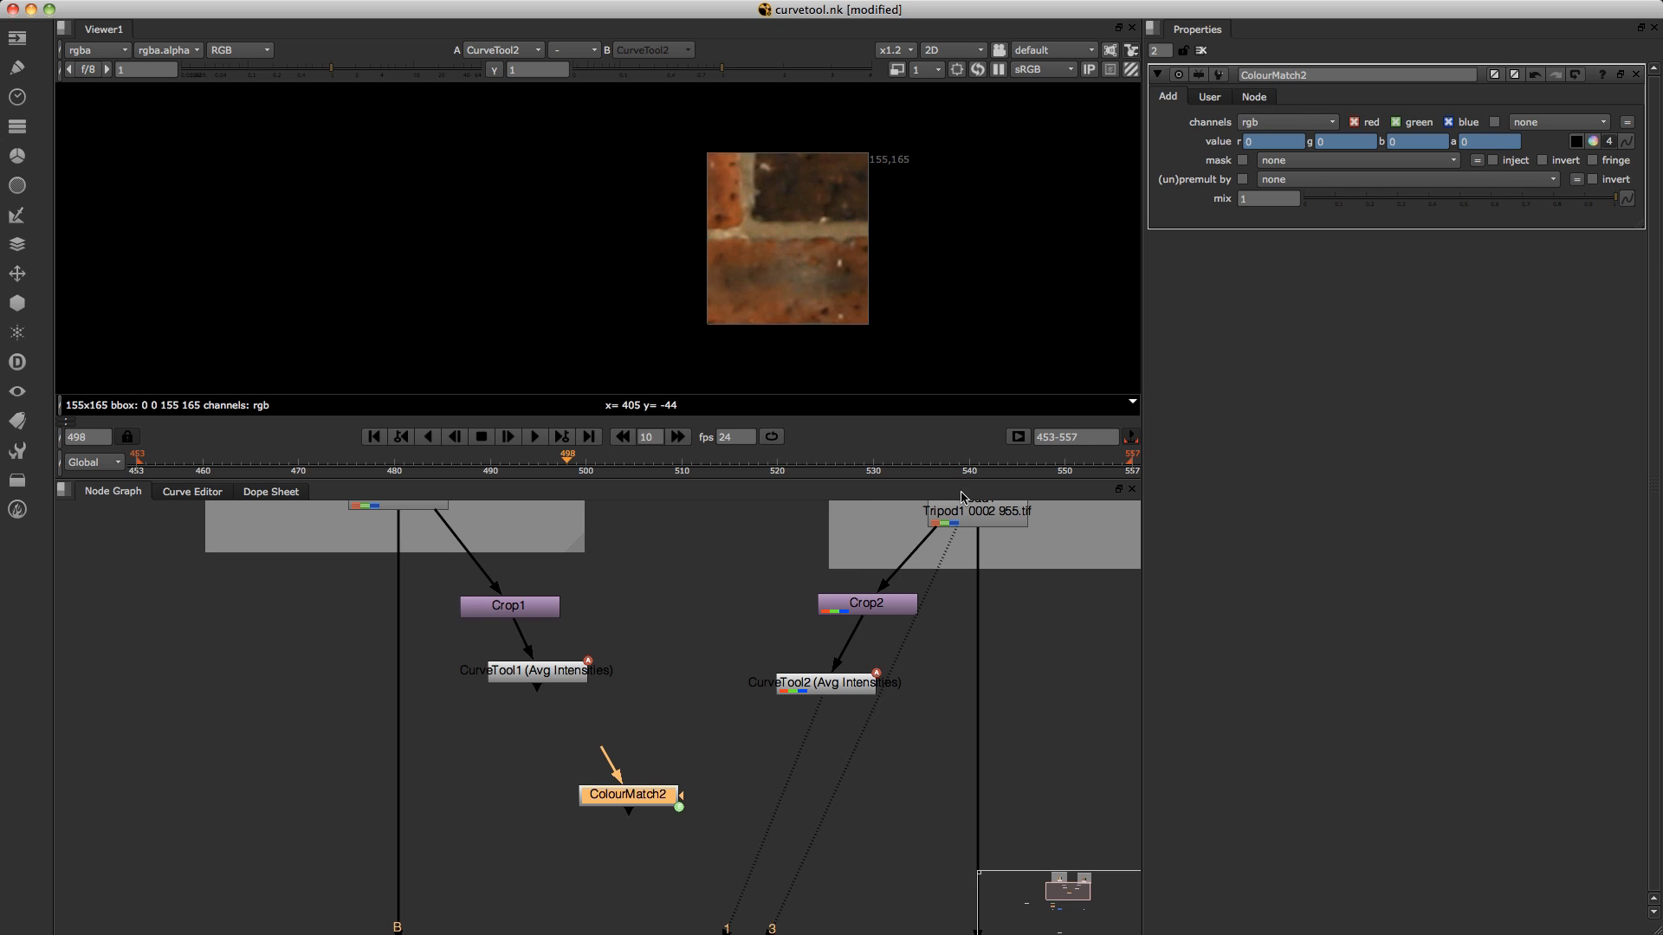
Link CurveTool2's intensity data to InColour, giving r 0.1447, g 0.0580, b 0.0231.
{"action": "left_click_drag", "start_coordinate": [792, 581], "coordinate": [727, 639]}
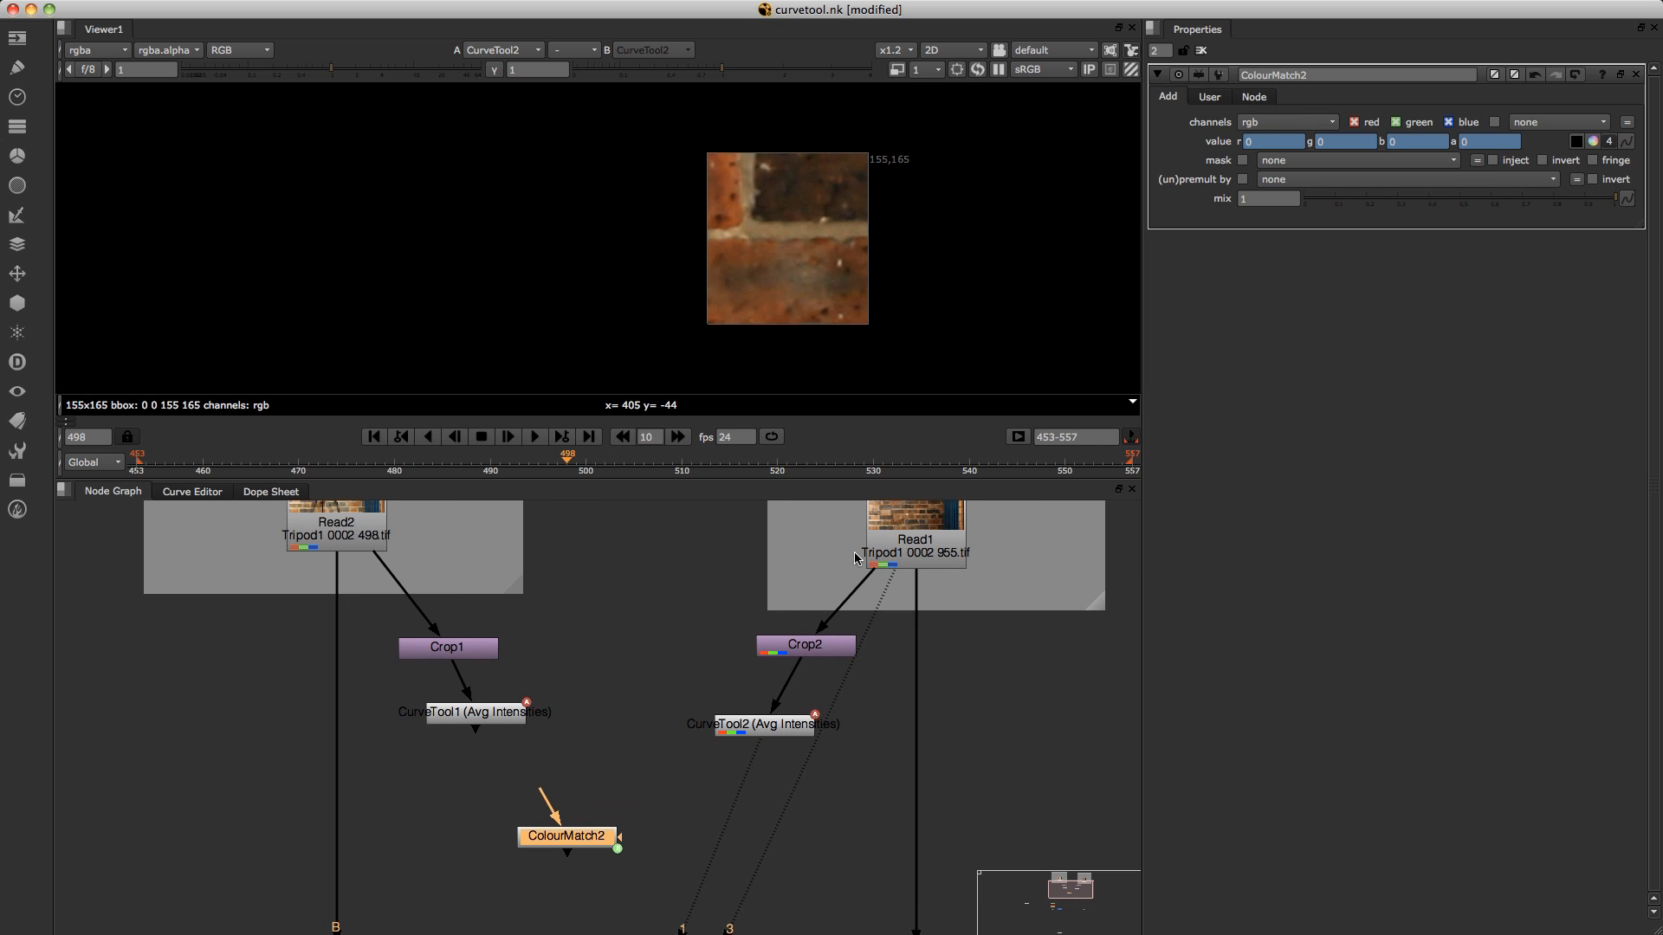
{"action": "double_click", "coordinate": [783, 731]}
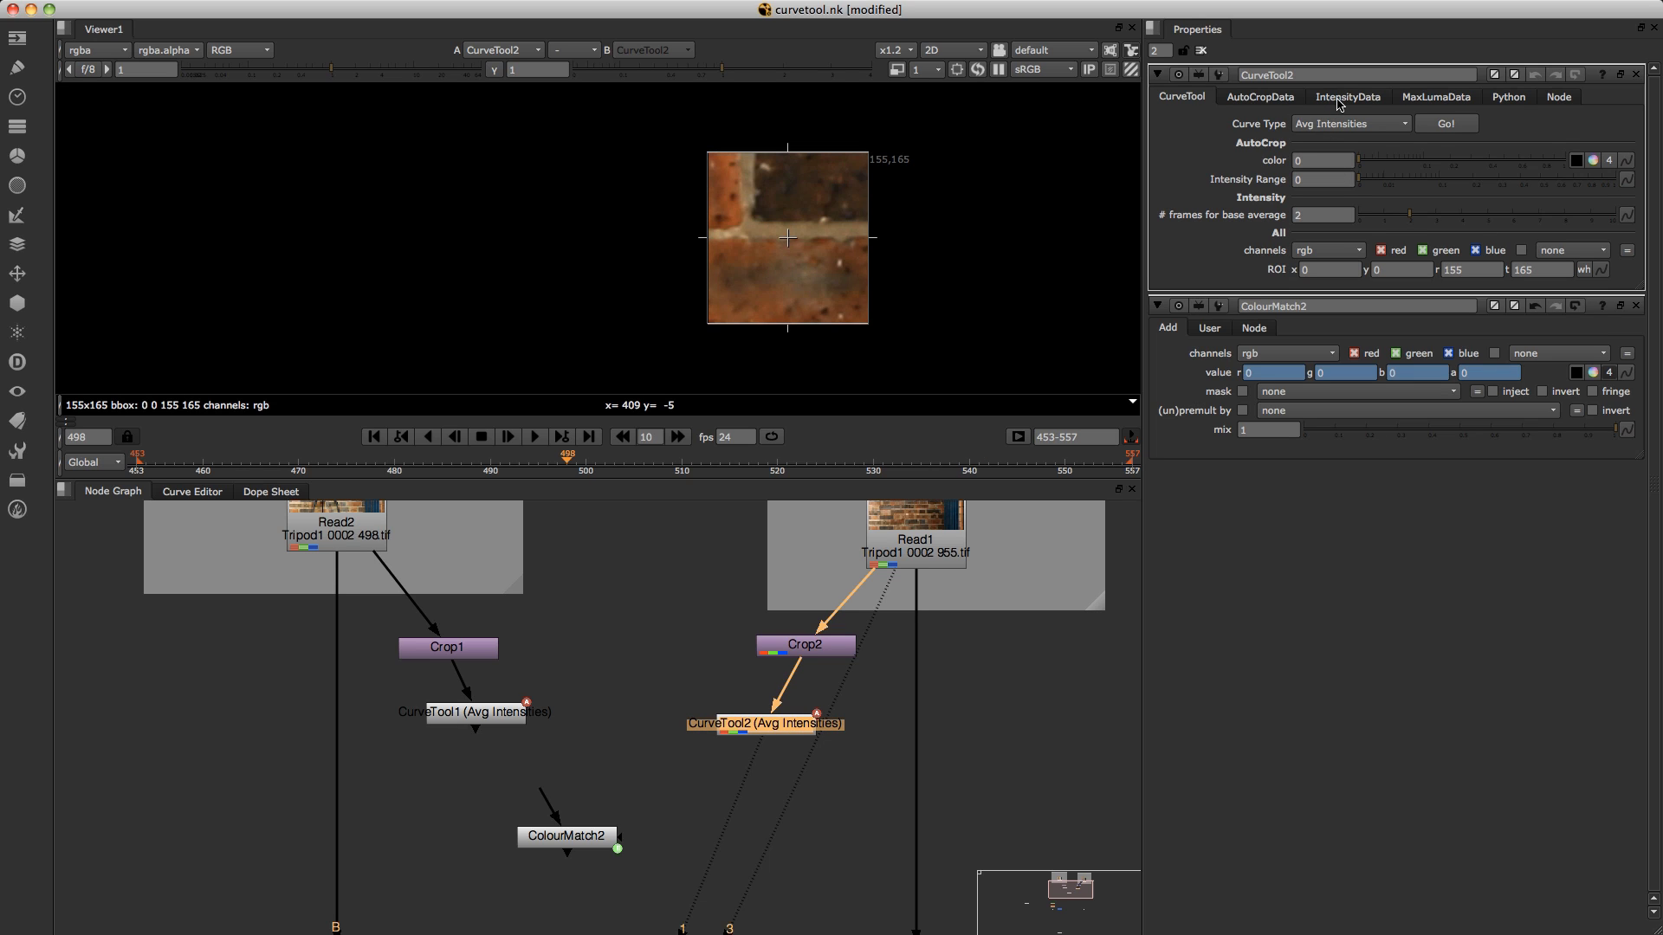
{"action": "left_click", "coordinate": [1345, 99]}
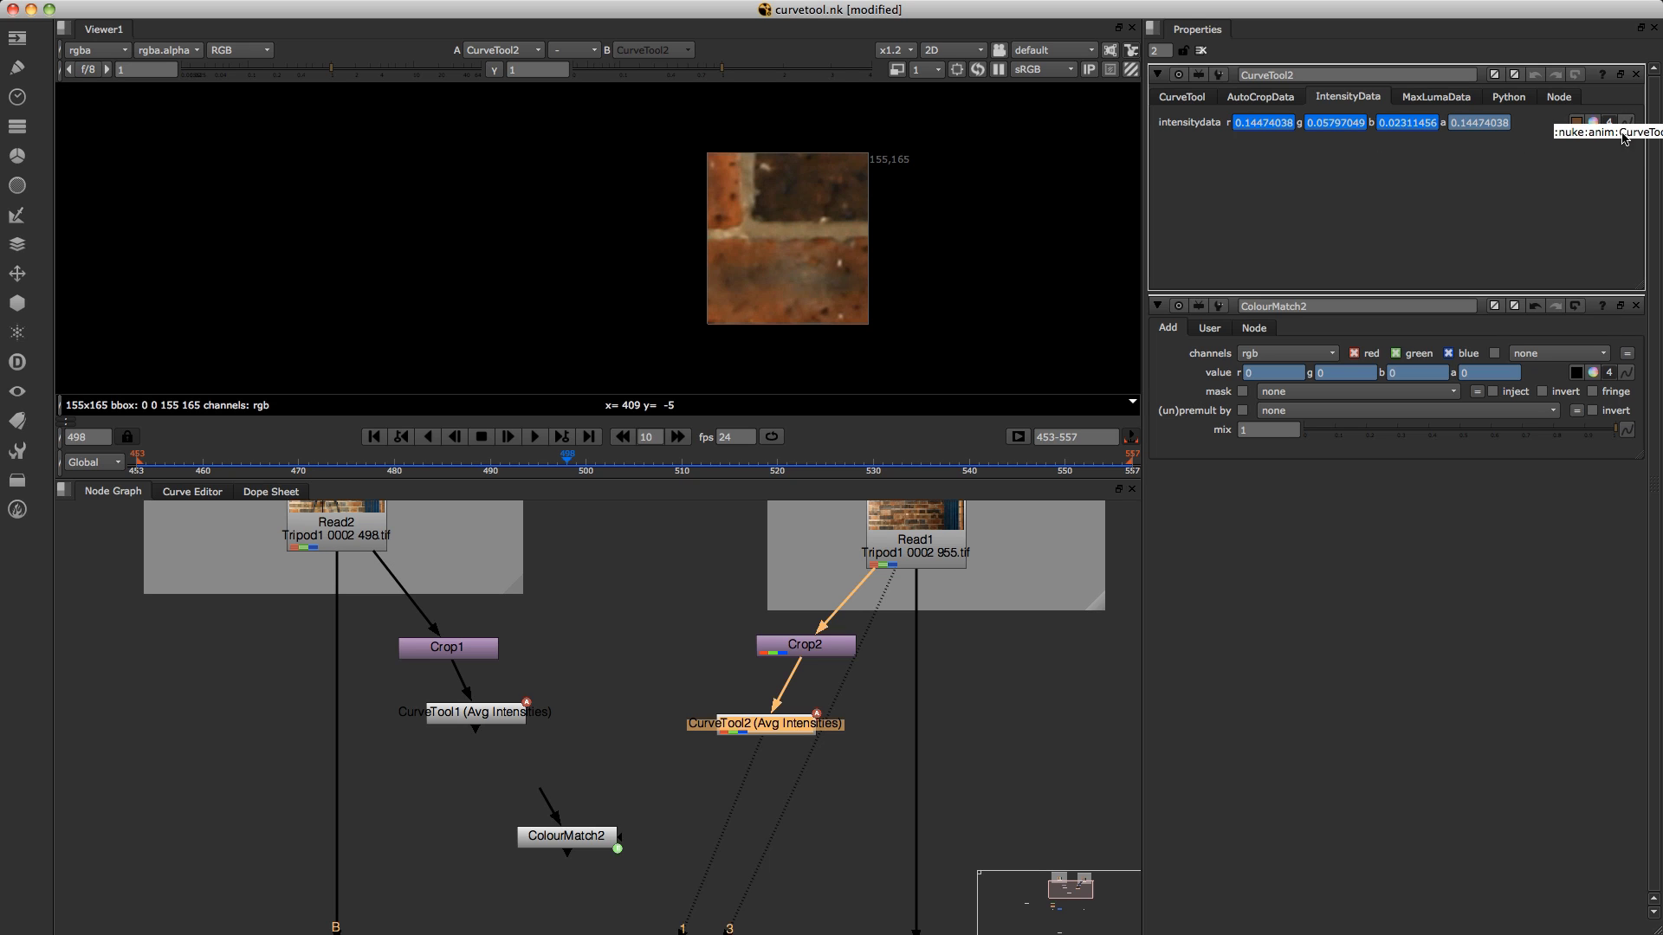
{"action": "left_click", "coordinate": [1208, 330]}
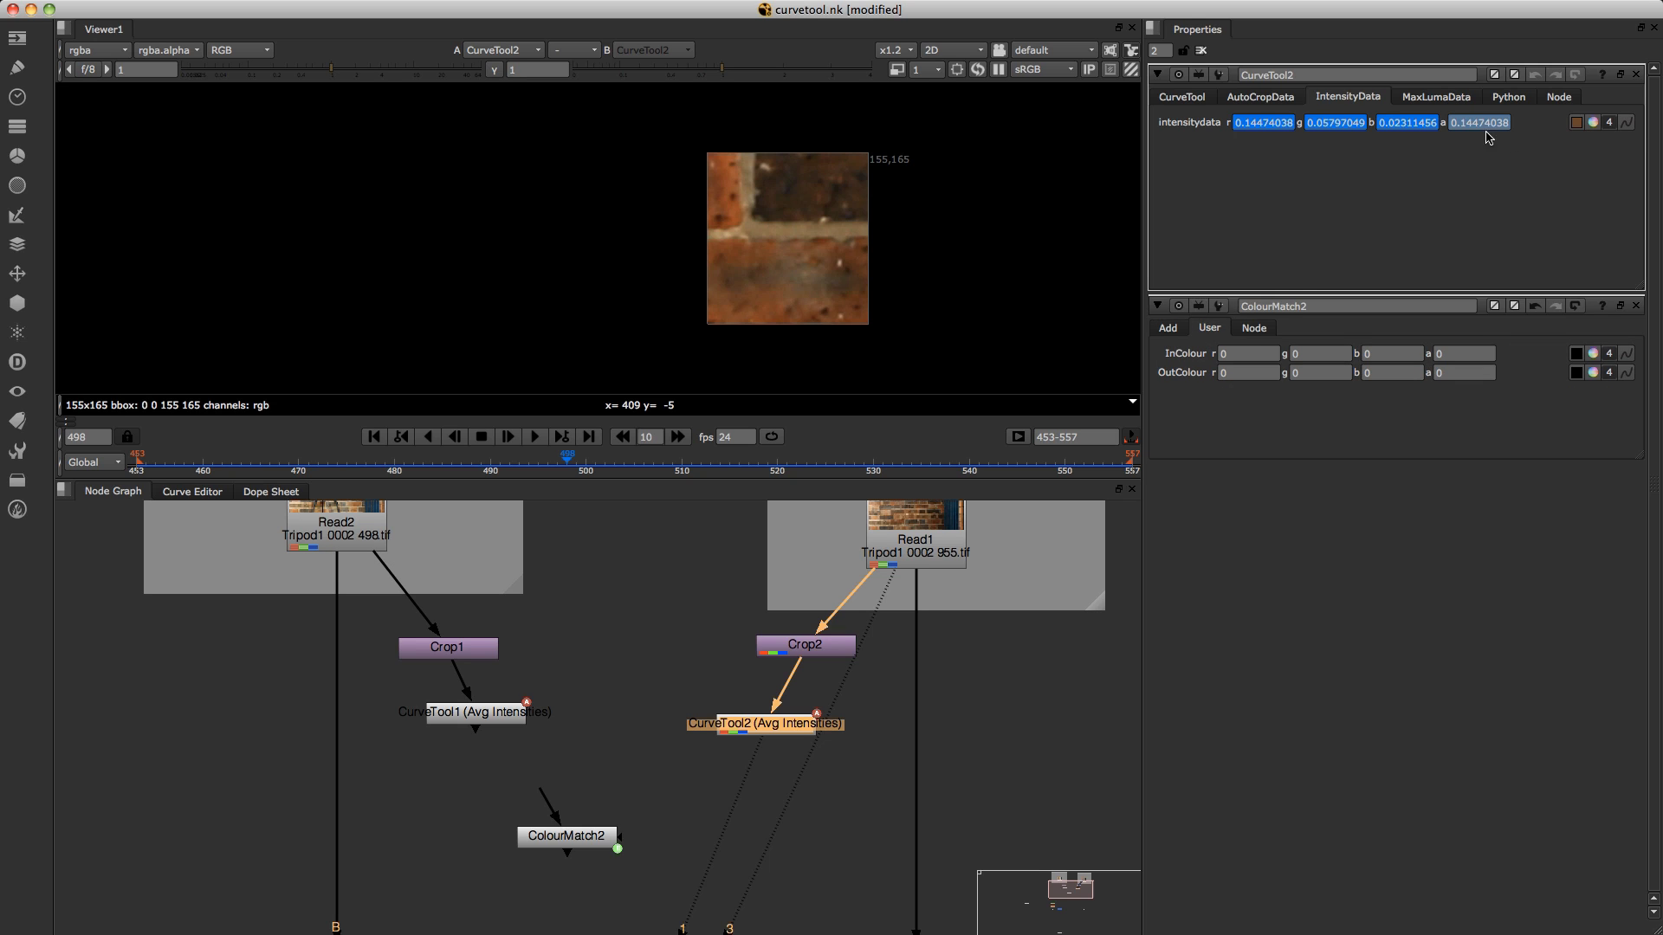
{"action": "mouse_move", "coordinate": [1628, 124]}
{"action": "left_mouse_down"}
{"action": "mouse_move", "coordinate": [1651, 286]}
{"action": "mouse_move", "coordinate": [1631, 359]}
{"action": "left_mouse_up"}
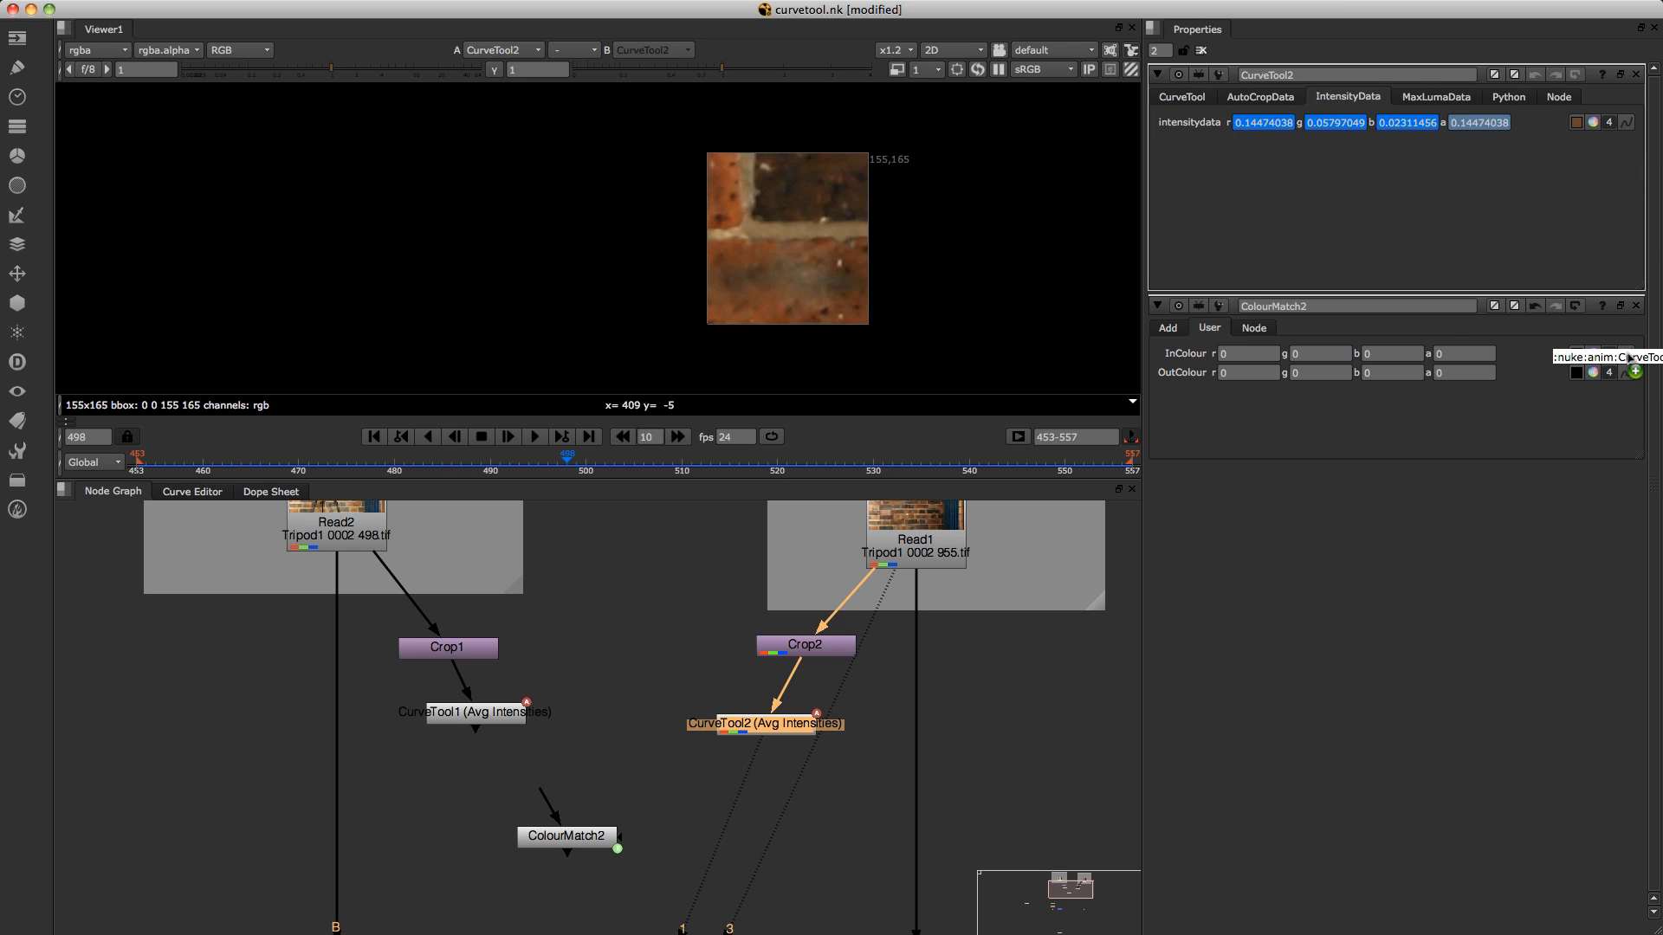
{"action": "left_click_drag", "start_coordinate": [1628, 356], "coordinate": [1634, 367]}
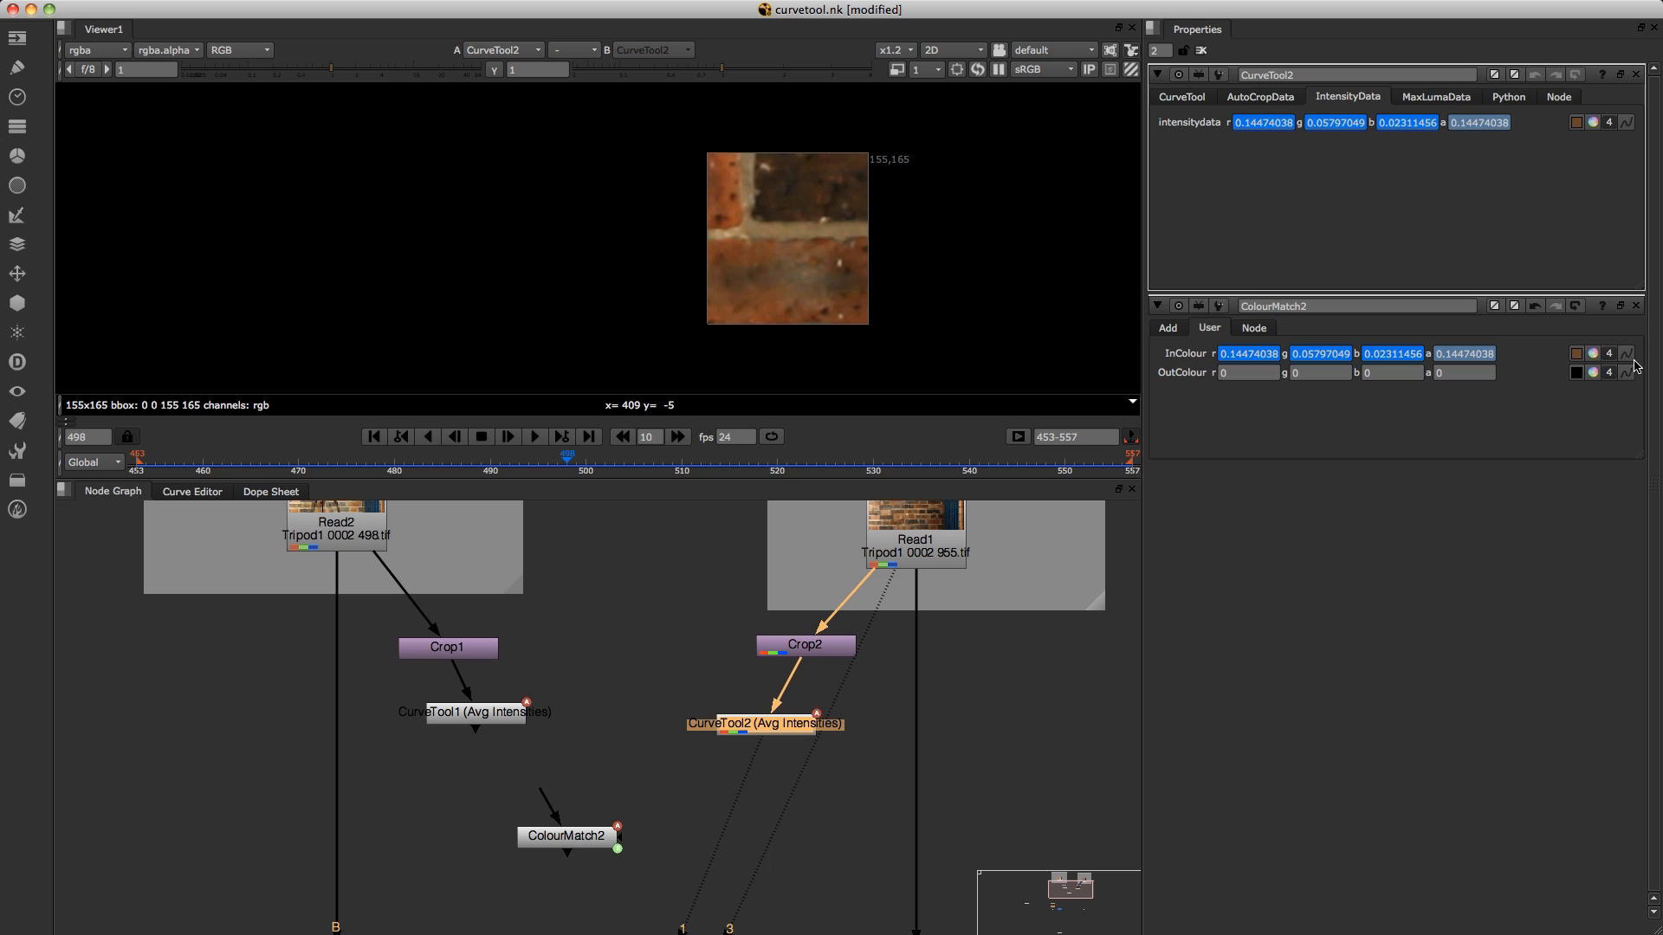
Link OutColour to CurveTool1's intensity data, giving add r 0.2620, g 0.1676, b 0.0667.
{"action": "left_click", "coordinate": [1637, 75]}
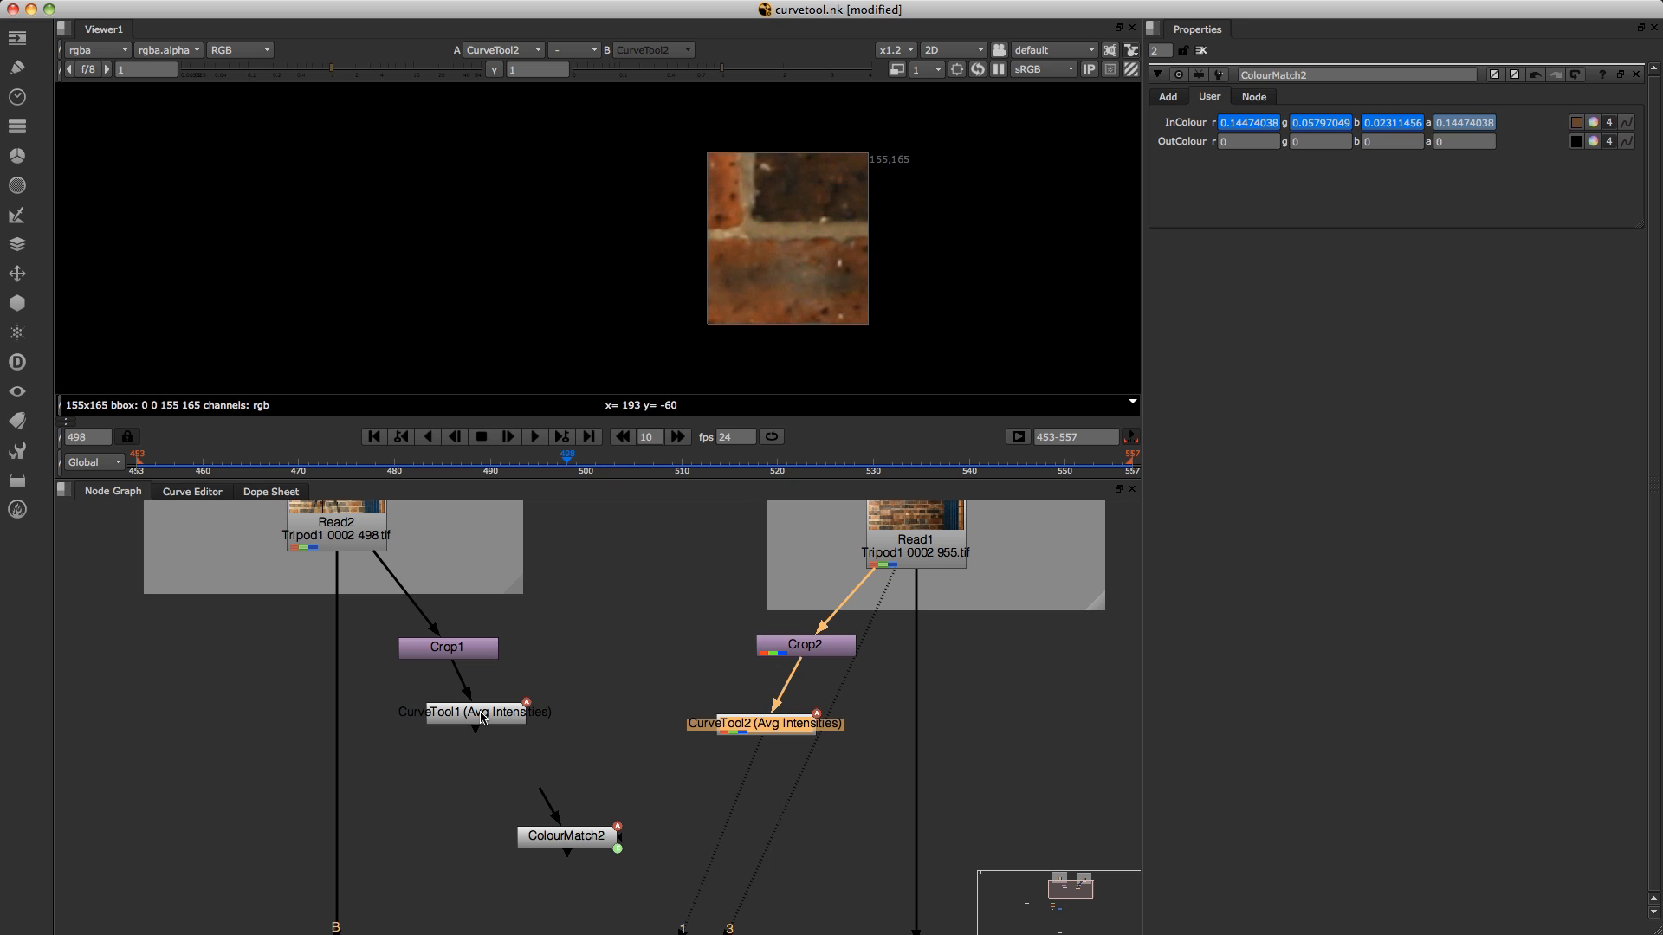
{"action": "scroll", "coordinate": [400, 613], "scroll_direction": "up", "scroll_amount": 3}
{"action": "scroll", "coordinate": [484, 707], "scroll_direction": "down", "scroll_amount": 3}
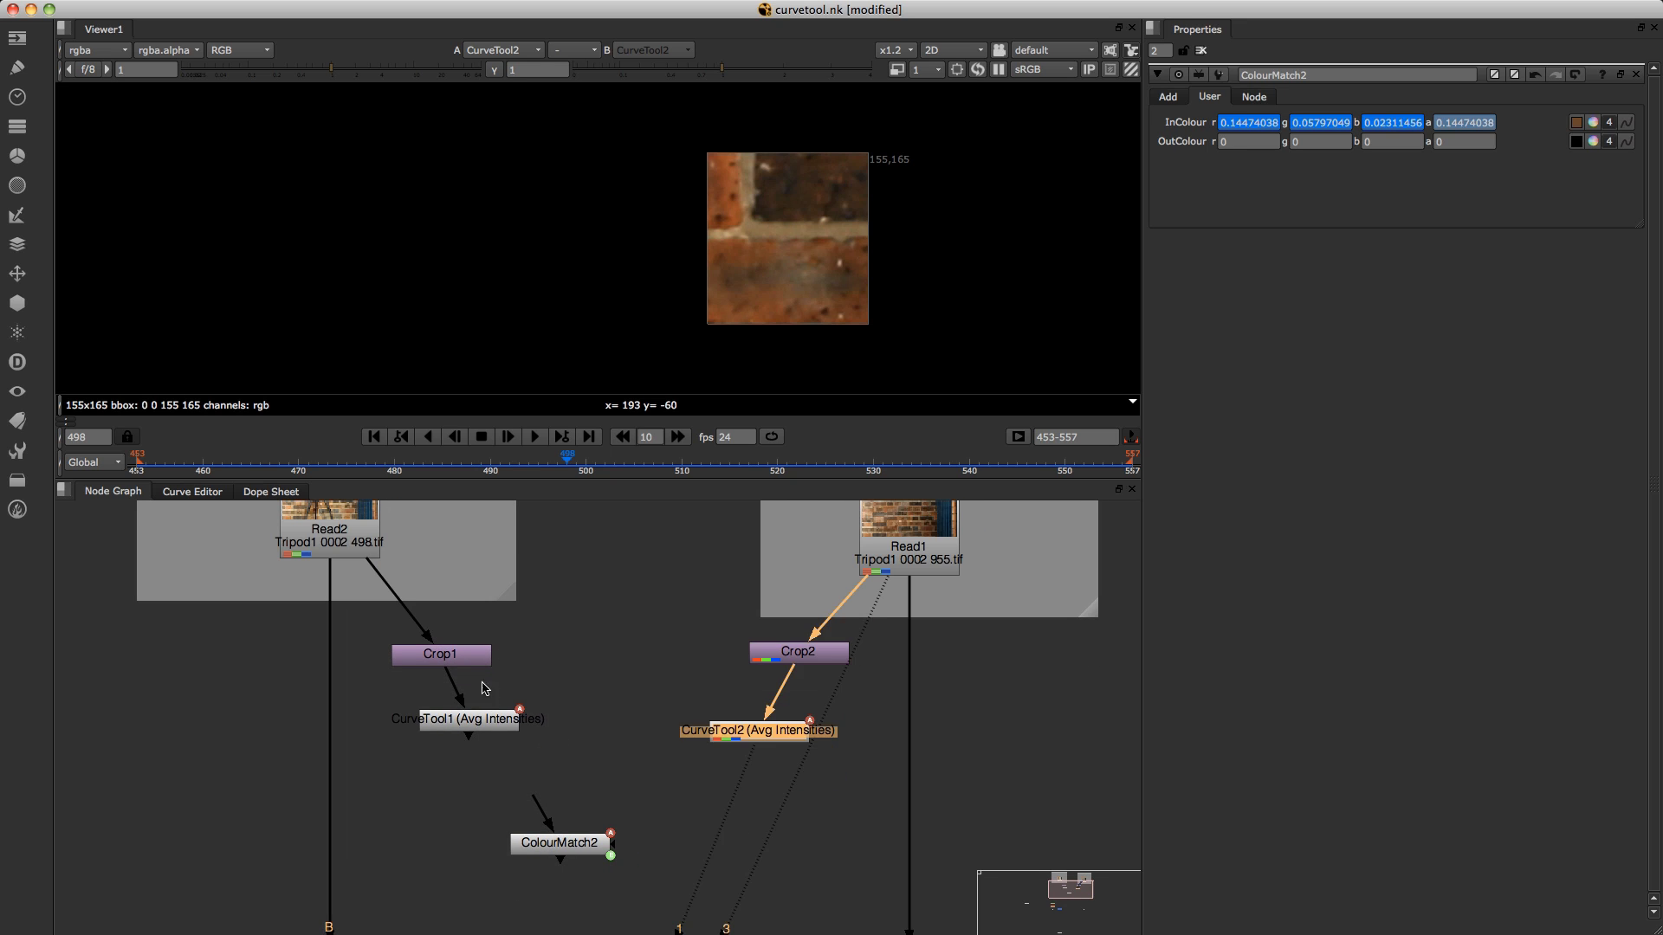
{"action": "double_click", "coordinate": [489, 725]}
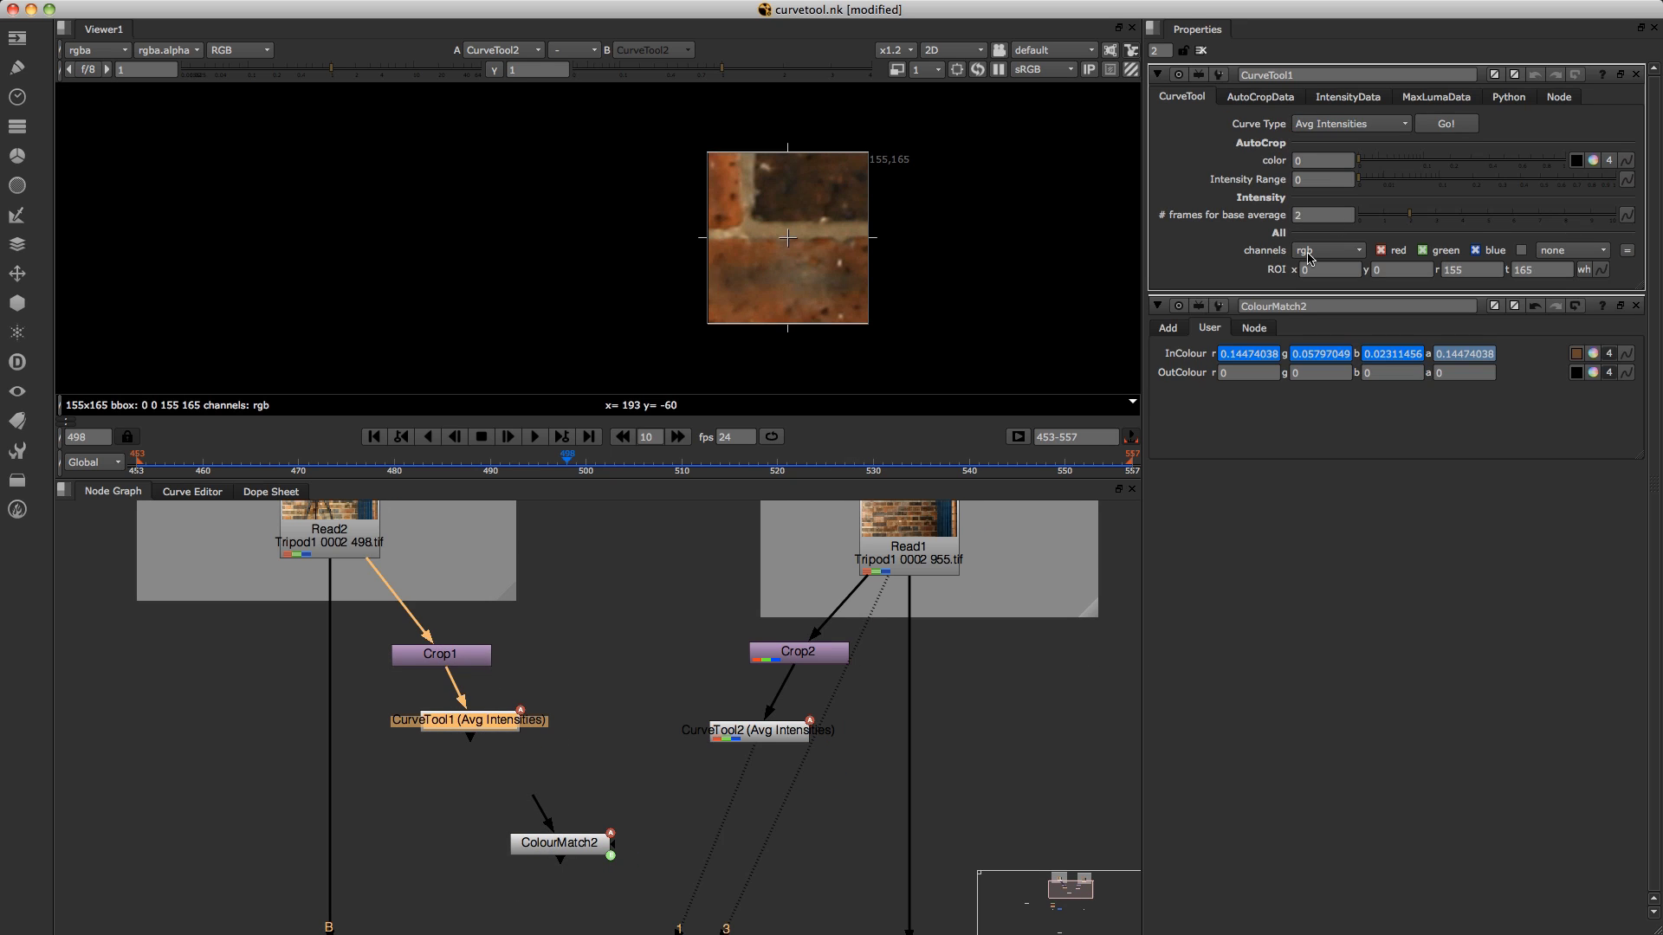
{"action": "left_click", "coordinate": [1365, 103]}
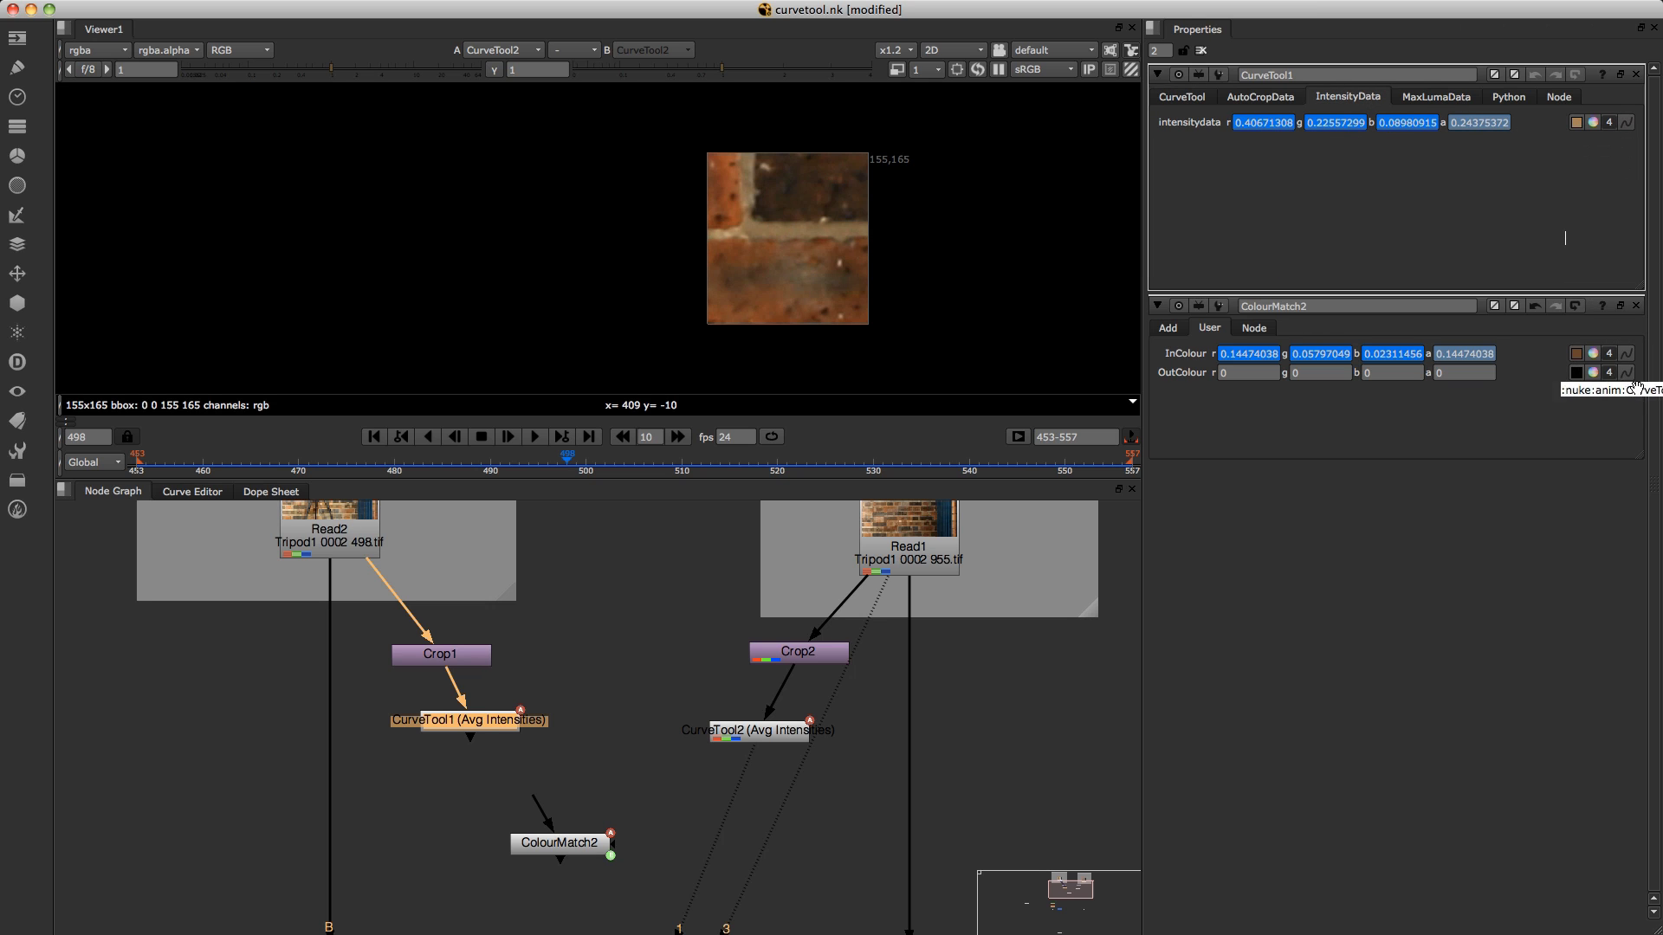
{"action": "left_click_drag", "start_coordinate": [1634, 157], "coordinate": [1633, 376]}
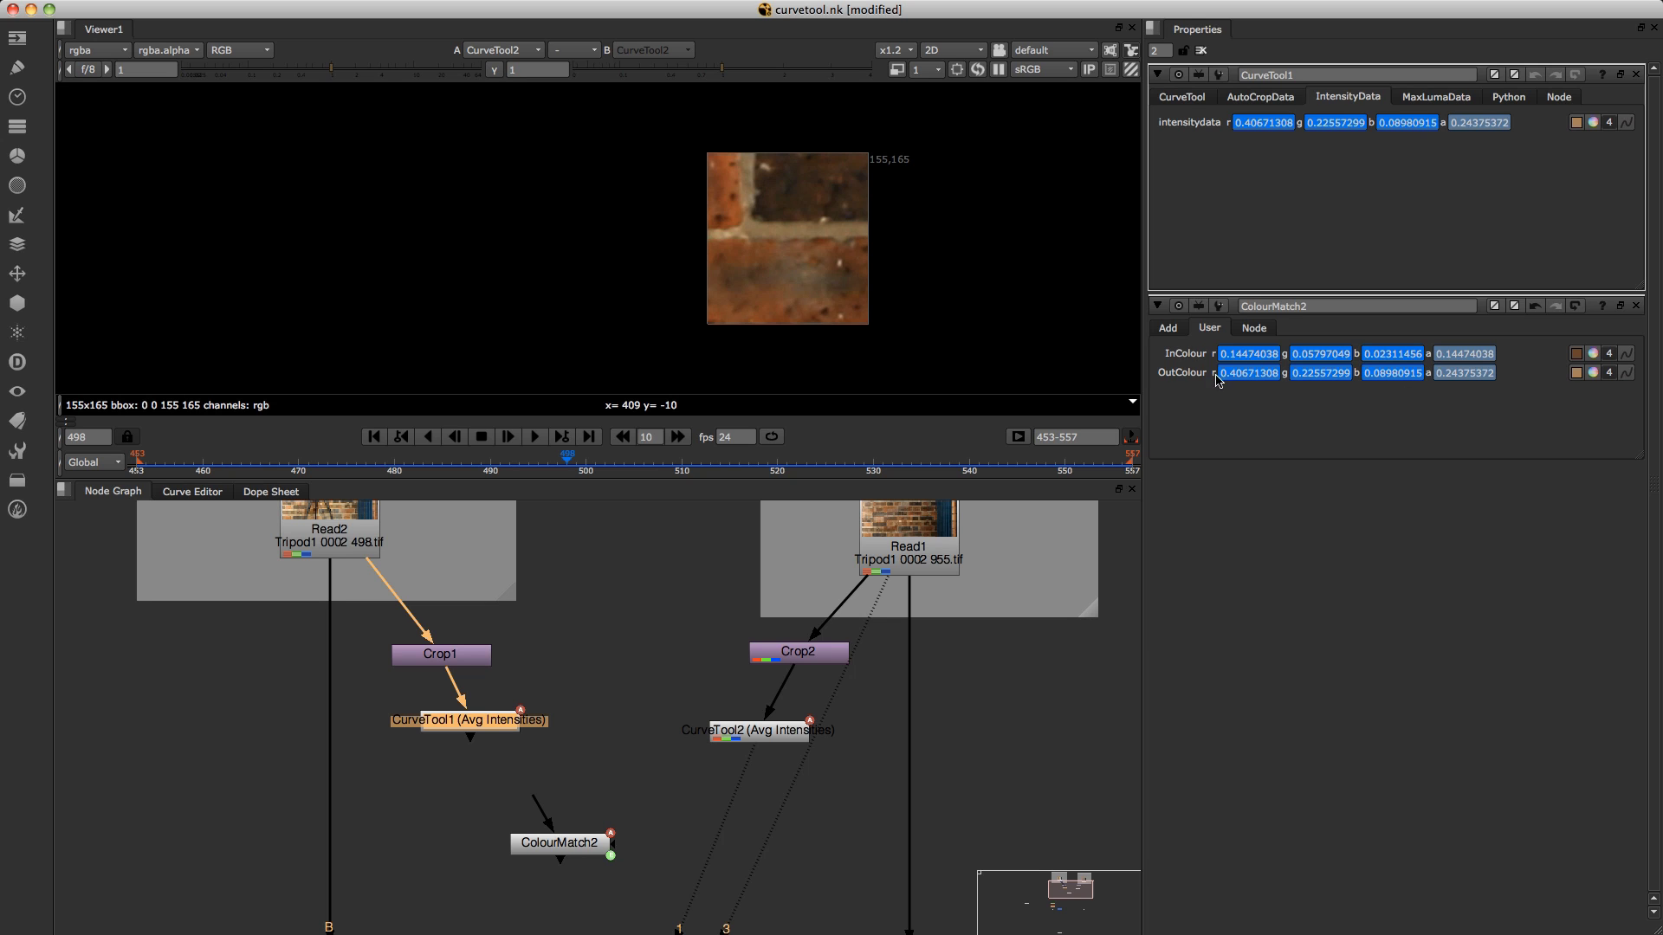
{"action": "left_click", "coordinate": [1174, 332]}
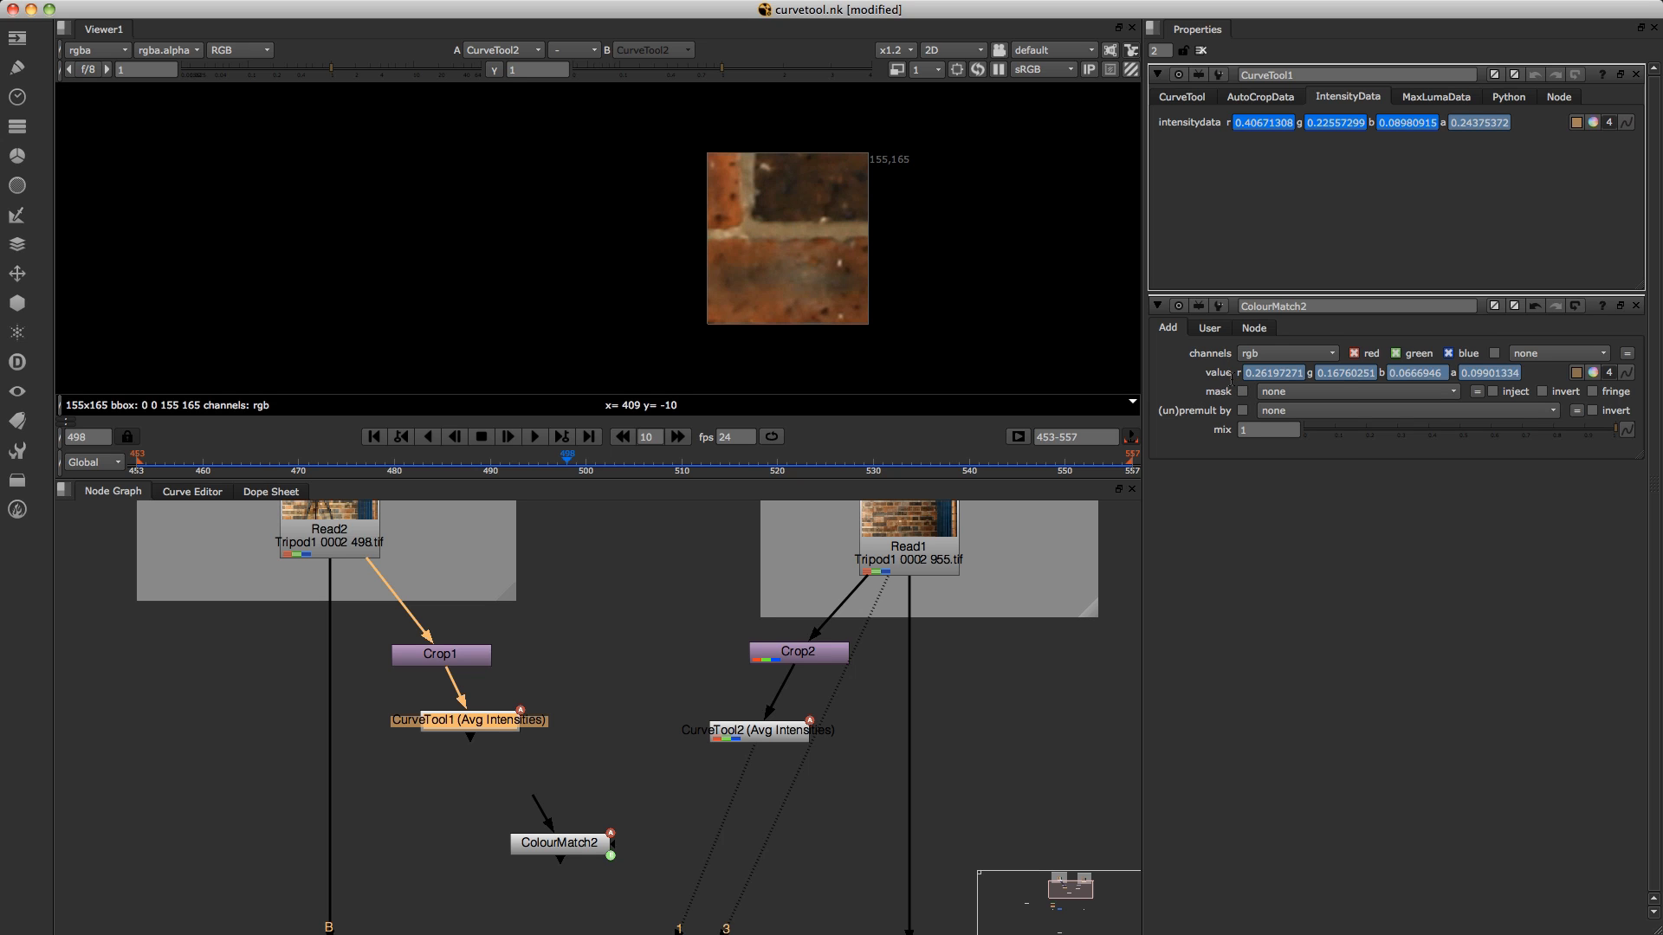
{"action": "scroll", "coordinate": [660, 733], "scroll_direction": "down", "scroll_amount": 2}
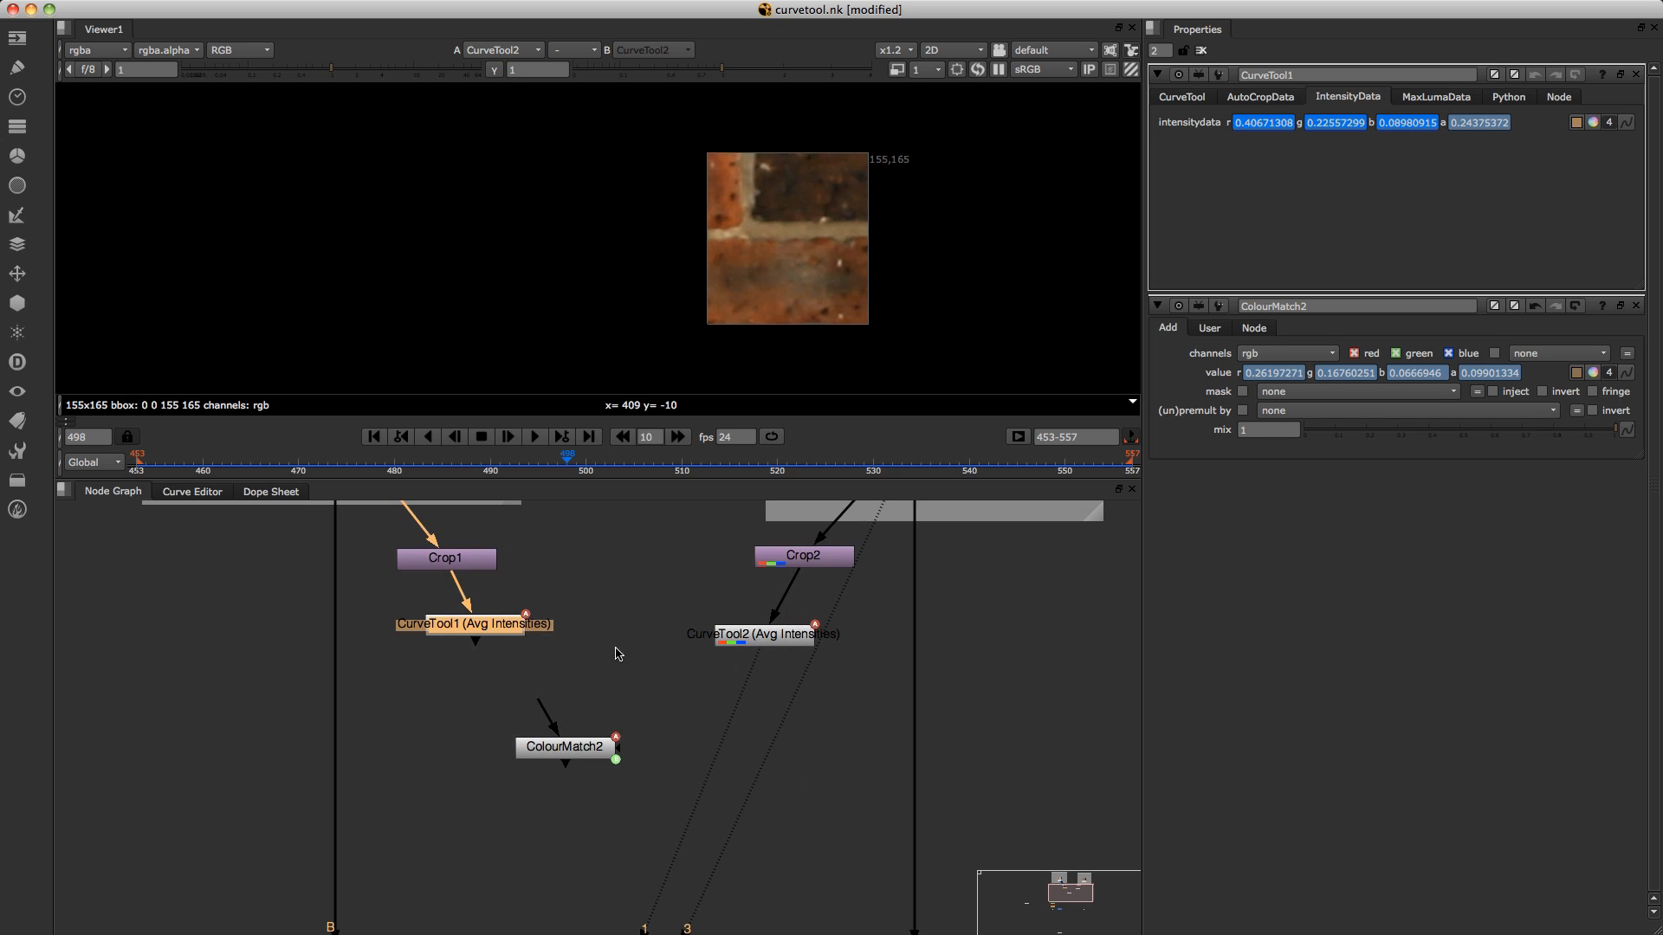
{"action": "scroll", "coordinate": [613, 653], "scroll_direction": "down", "scroll_amount": 2}
{"action": "left_click", "coordinate": [563, 671]}
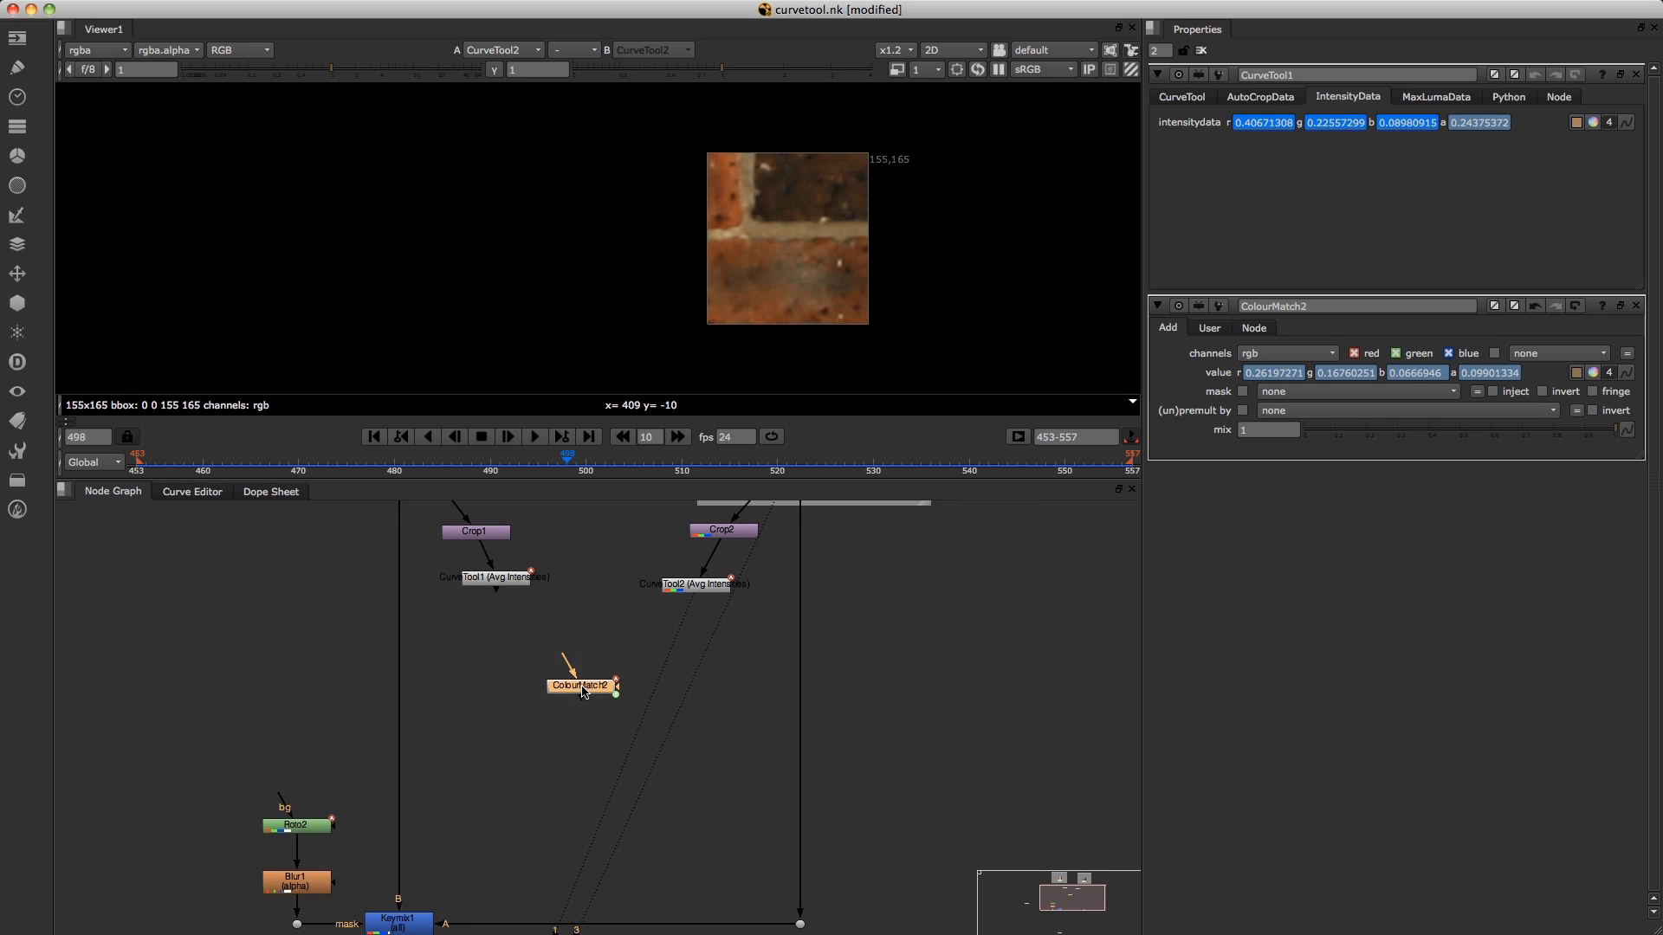
Insert ColourMatch2 into the clean plate's pipe above Keymix1, then view and play it.
{"action": "left_click_drag", "start_coordinate": [562, 672], "coordinate": [975, 711]}
{"action": "scroll", "coordinate": [910, 729], "scroll_direction": "down", "scroll_amount": 3}
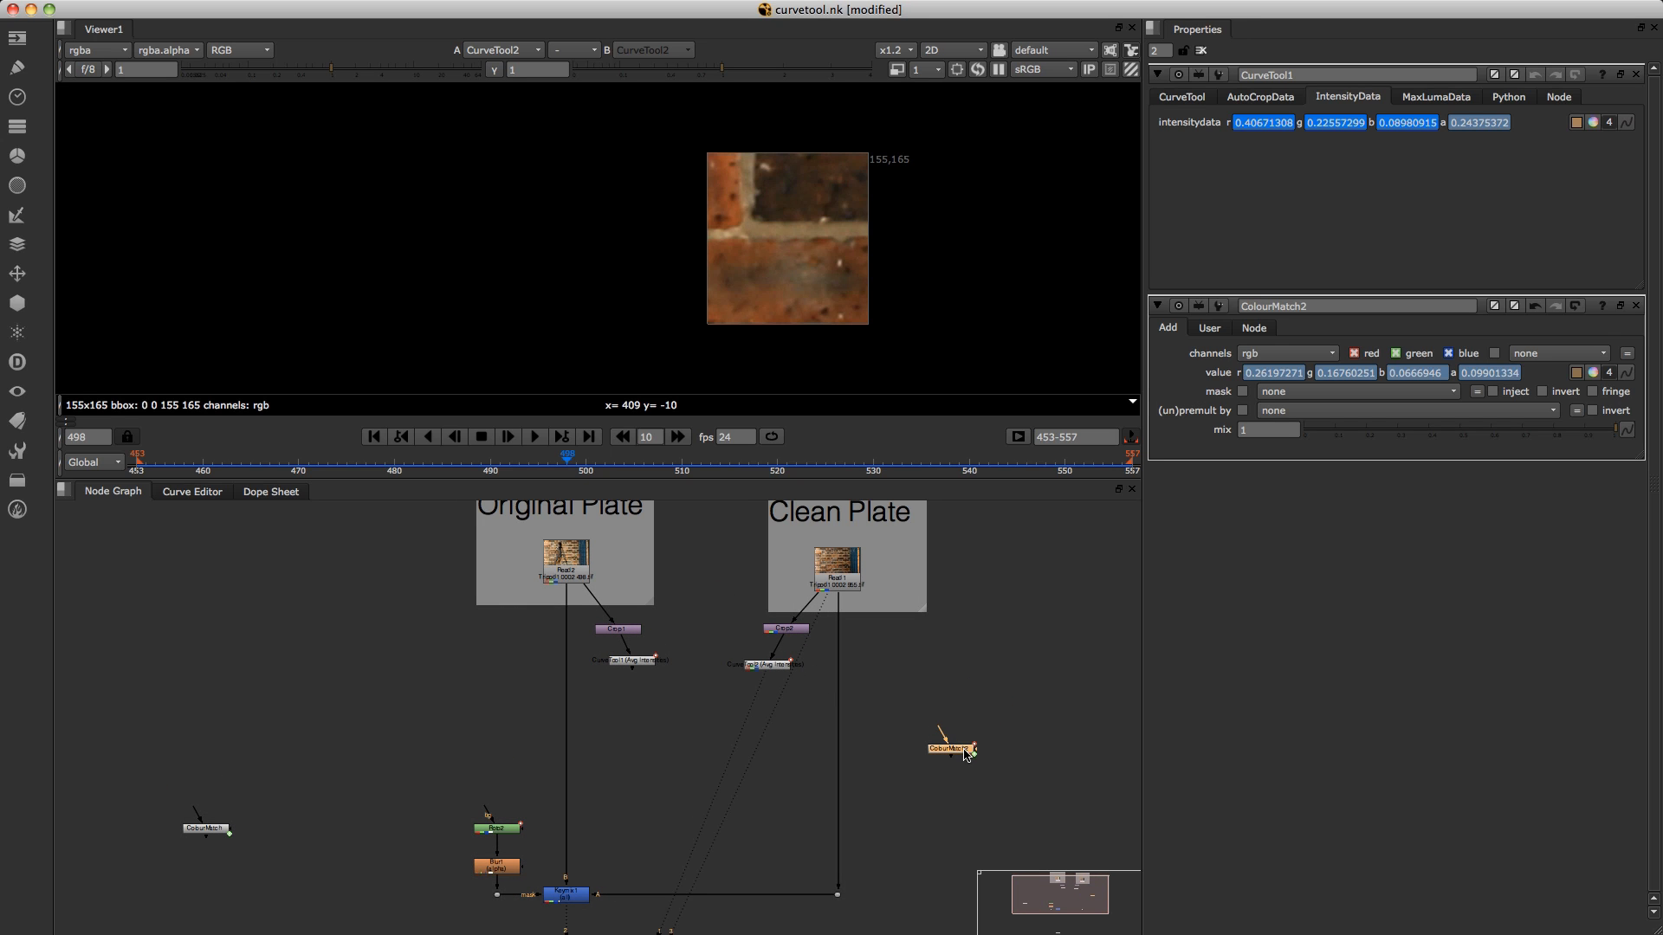
{"action": "left_click_drag", "start_coordinate": [965, 753], "coordinate": [853, 732]}
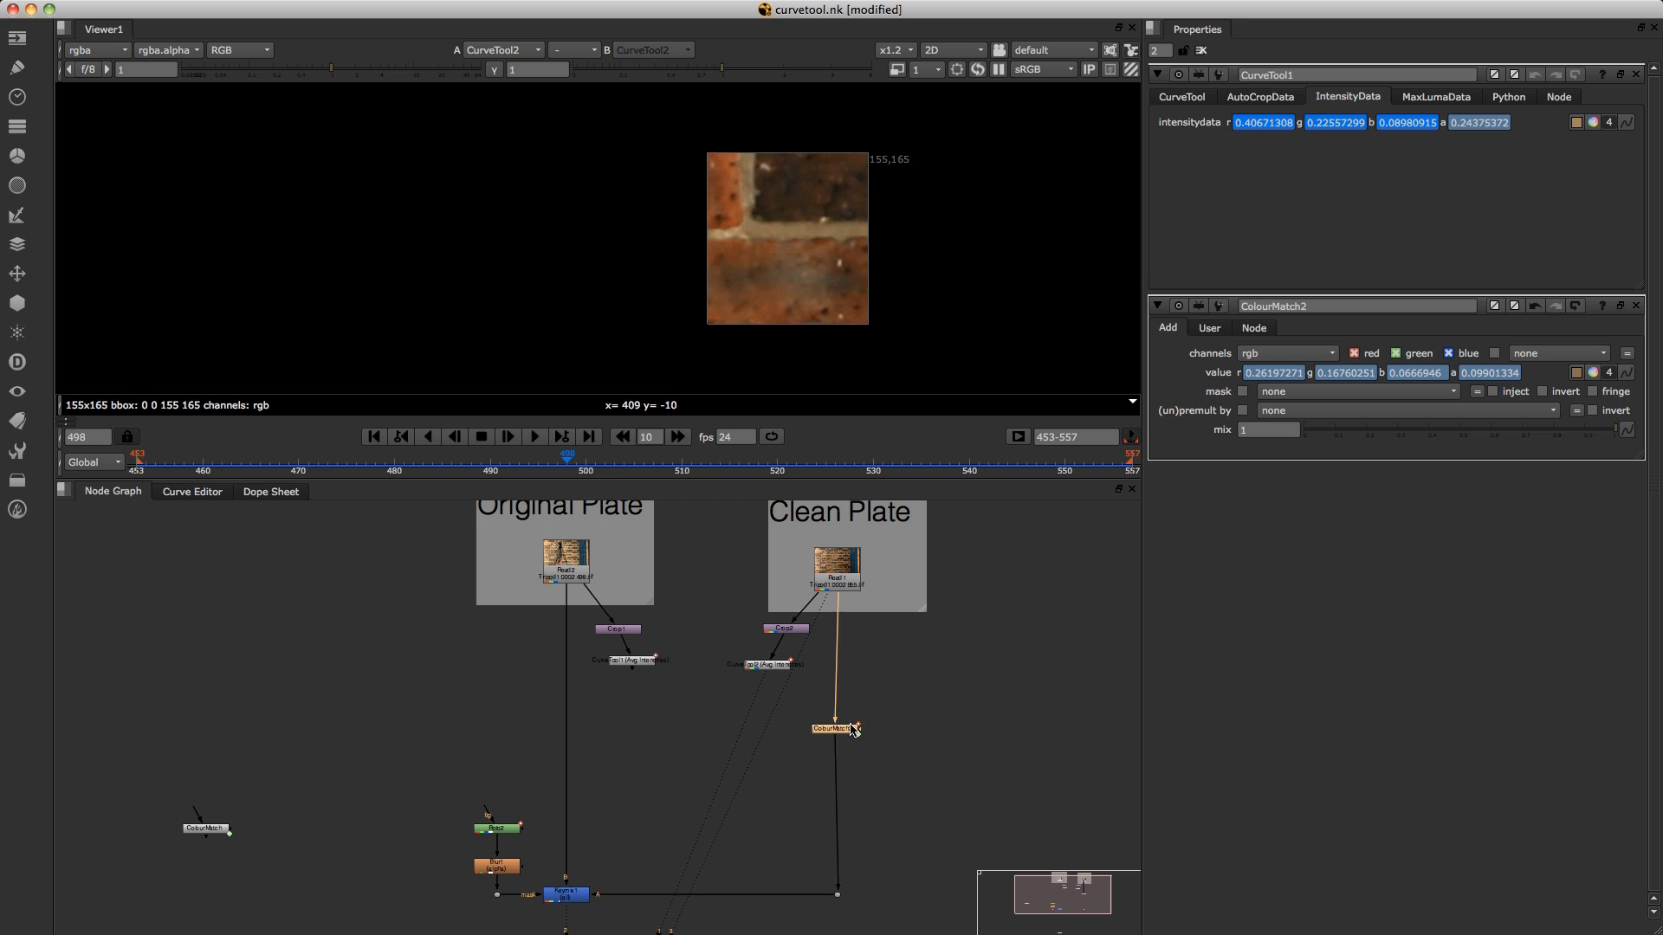
{"action": "left_click", "coordinate": [852, 570]}
{"action": "key", "text": "1"}
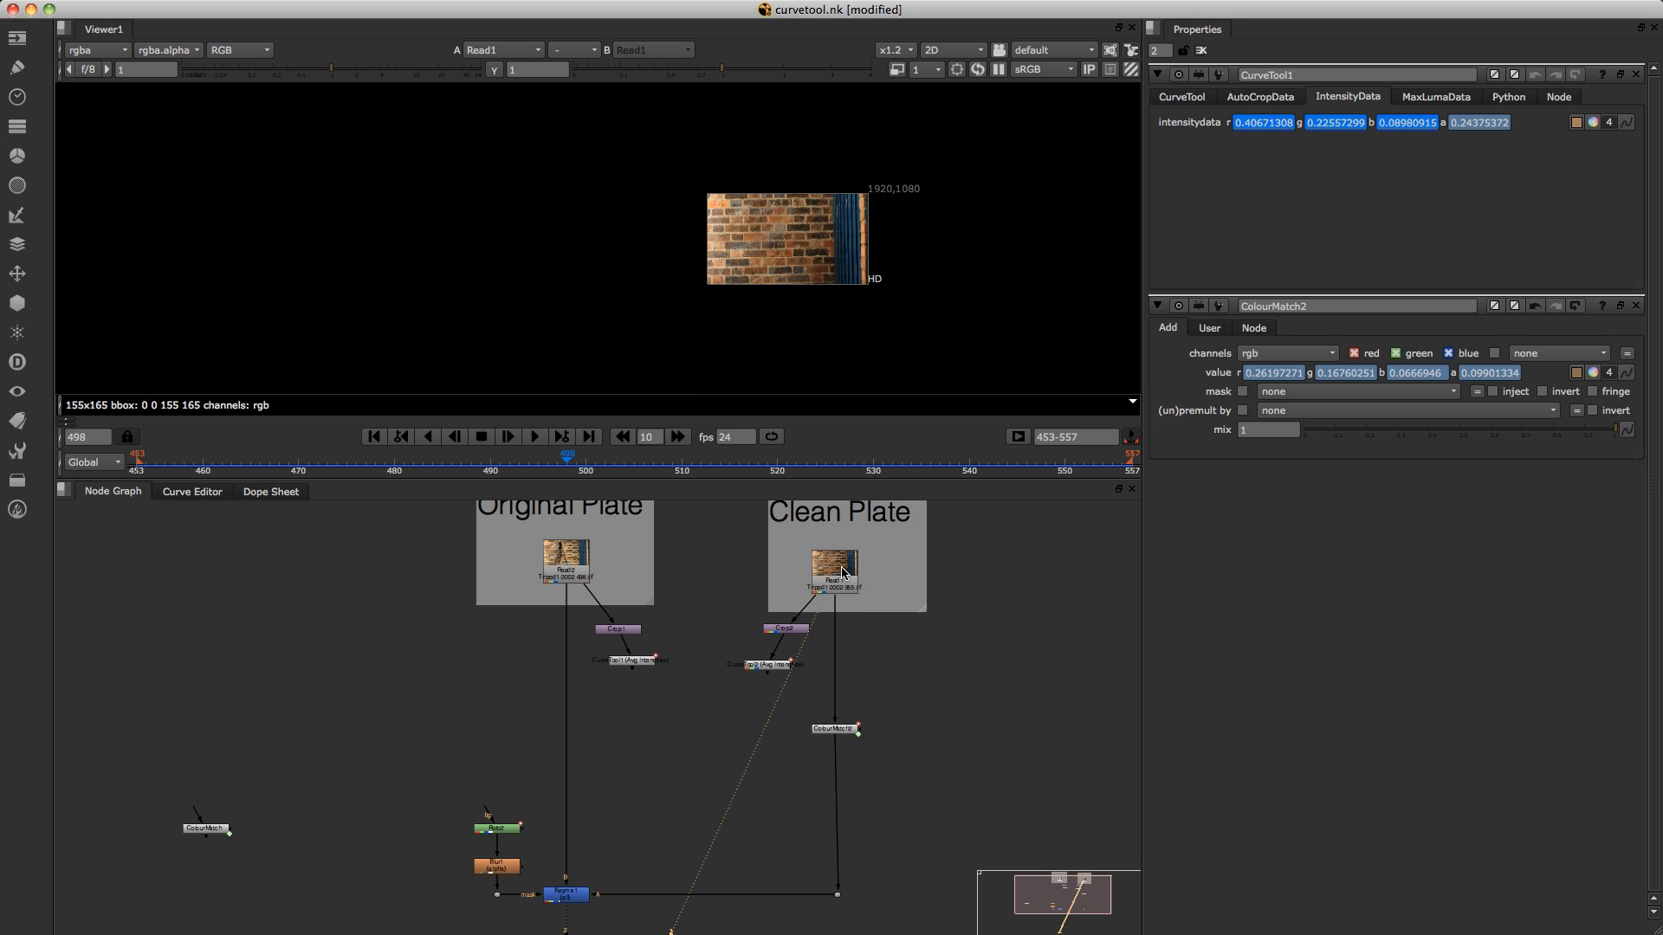
{"action": "scroll", "coordinate": [860, 300], "scroll_direction": "up", "scroll_amount": 3}
{"action": "scroll", "coordinate": [860, 300], "scroll_direction": "up", "scroll_amount": 1}
{"action": "scroll", "coordinate": [860, 300], "scroll_direction": "up", "scroll_amount": 2}
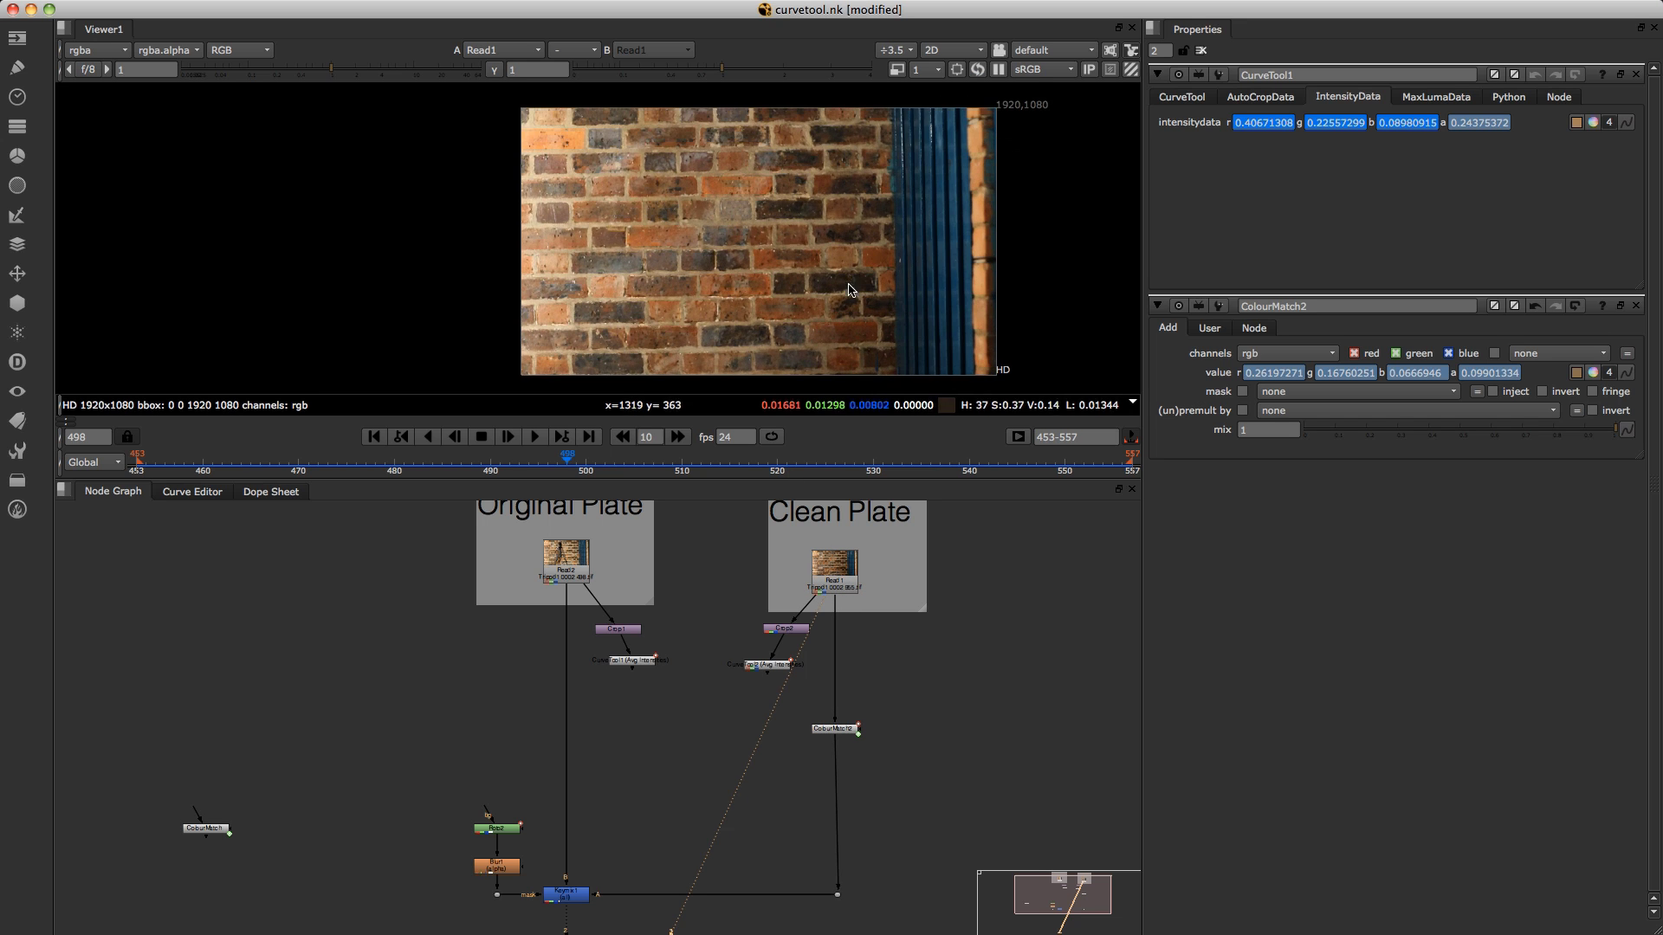
{"action": "left_click", "coordinate": [833, 730]}
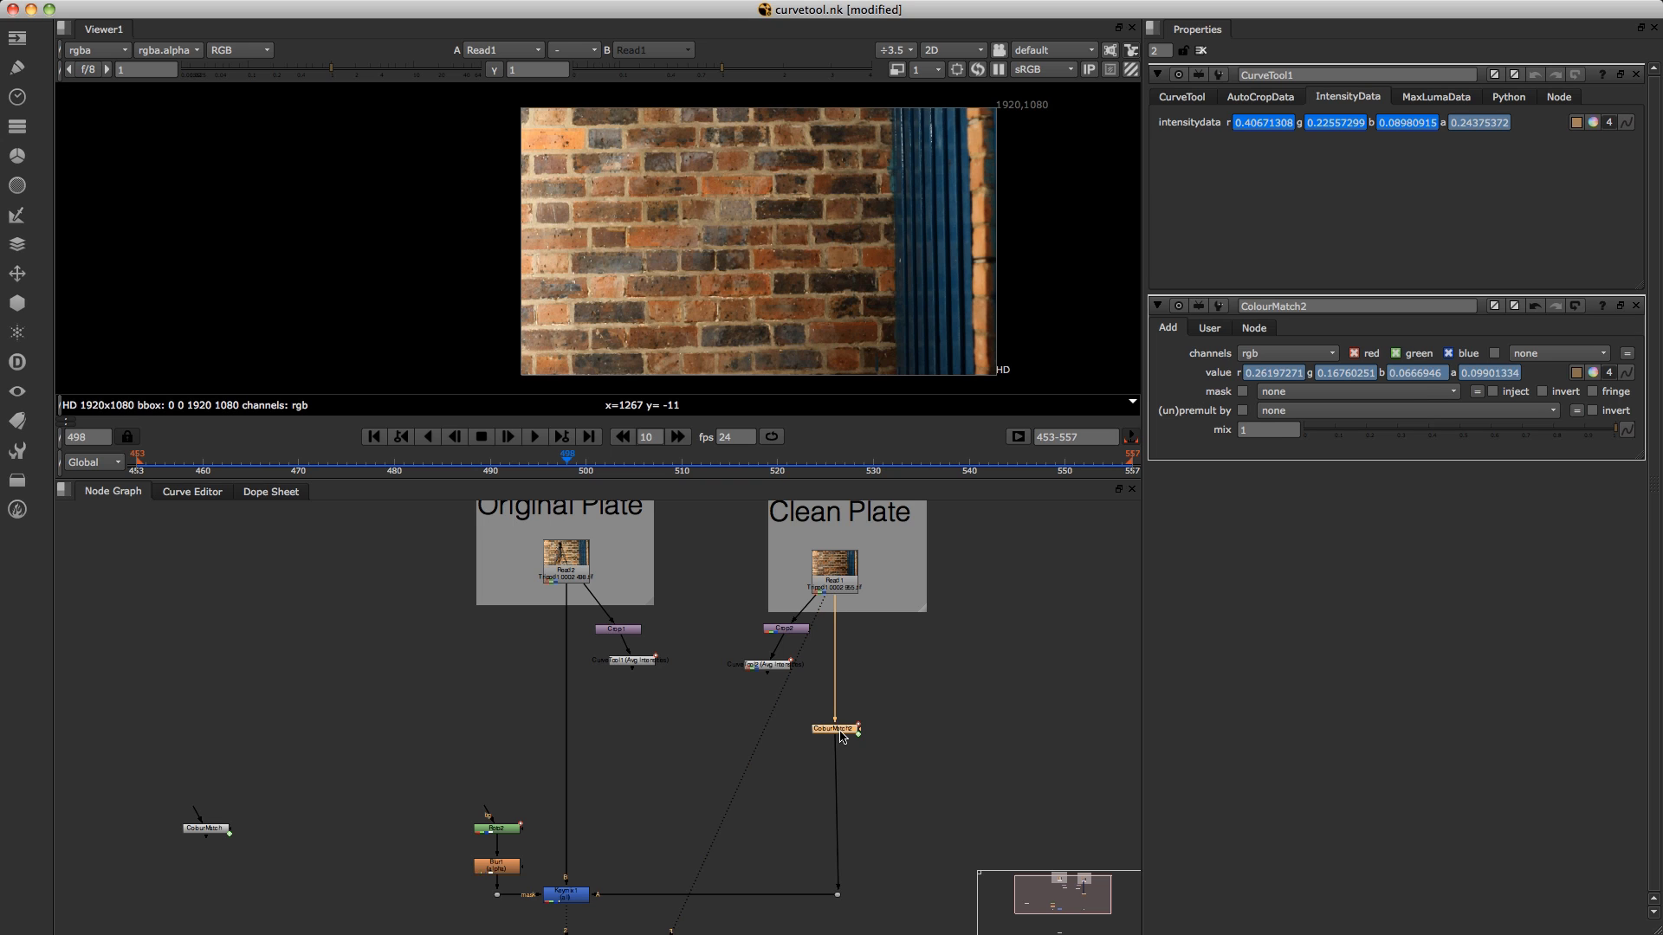
{"action": "scroll", "coordinate": [850, 741], "scroll_direction": "up", "scroll_amount": 1}
{"action": "scroll", "coordinate": [850, 740], "scroll_direction": "up", "scroll_amount": 3}
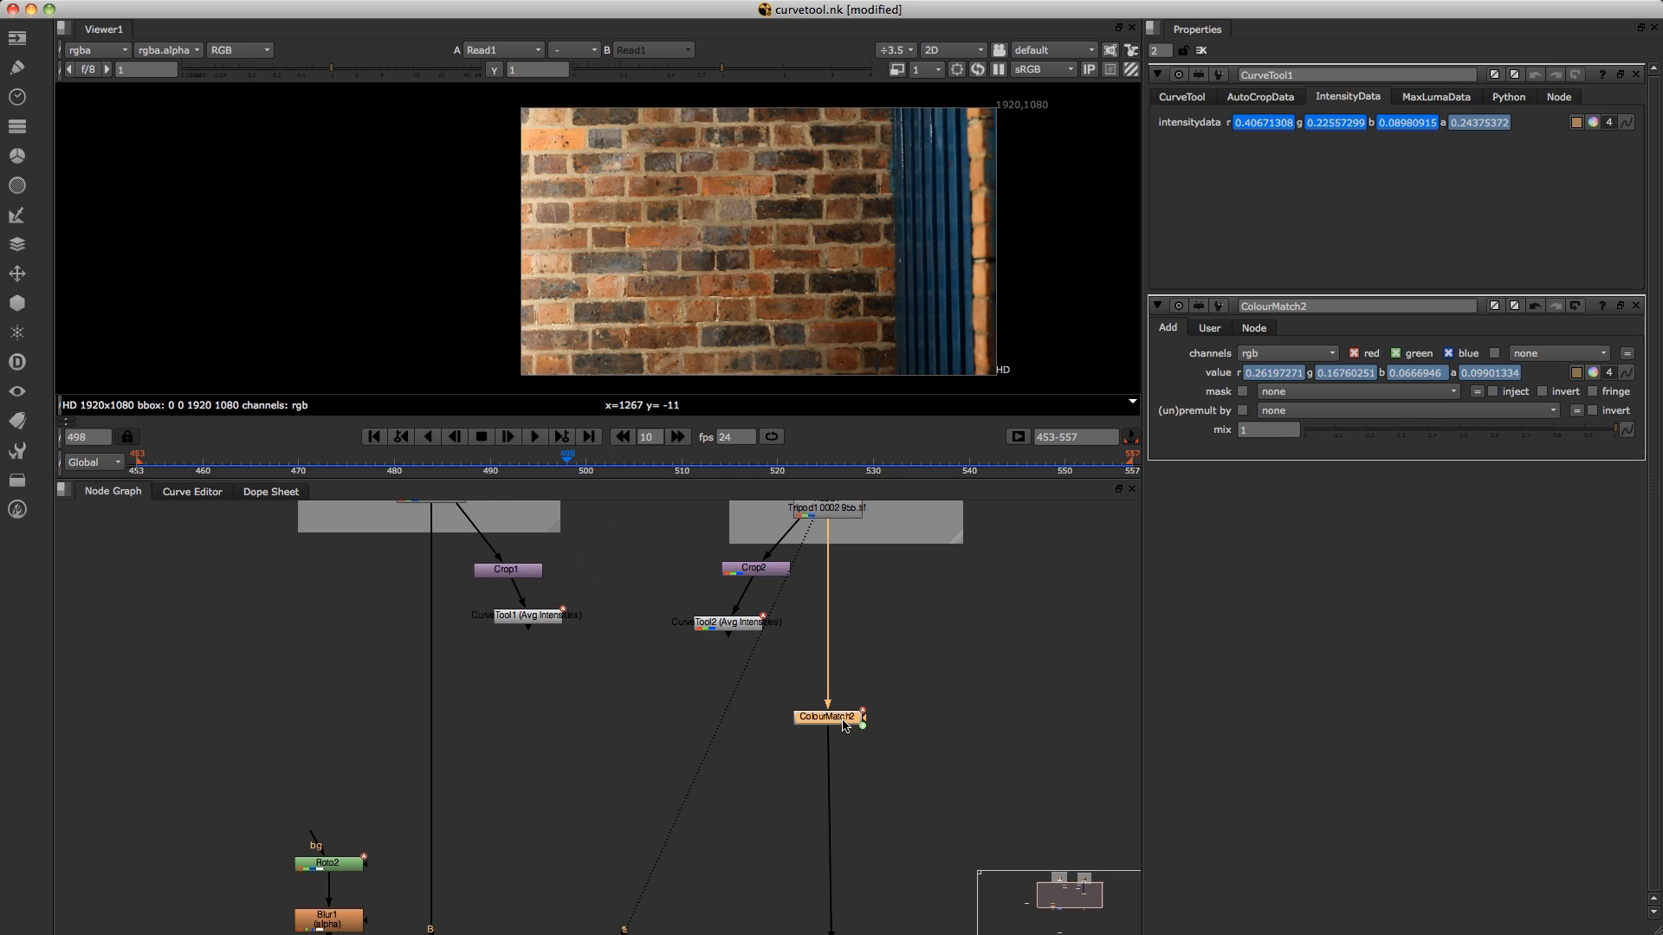
{"action": "key", "text": "1"}
{"action": "left_click", "coordinate": [528, 442]}
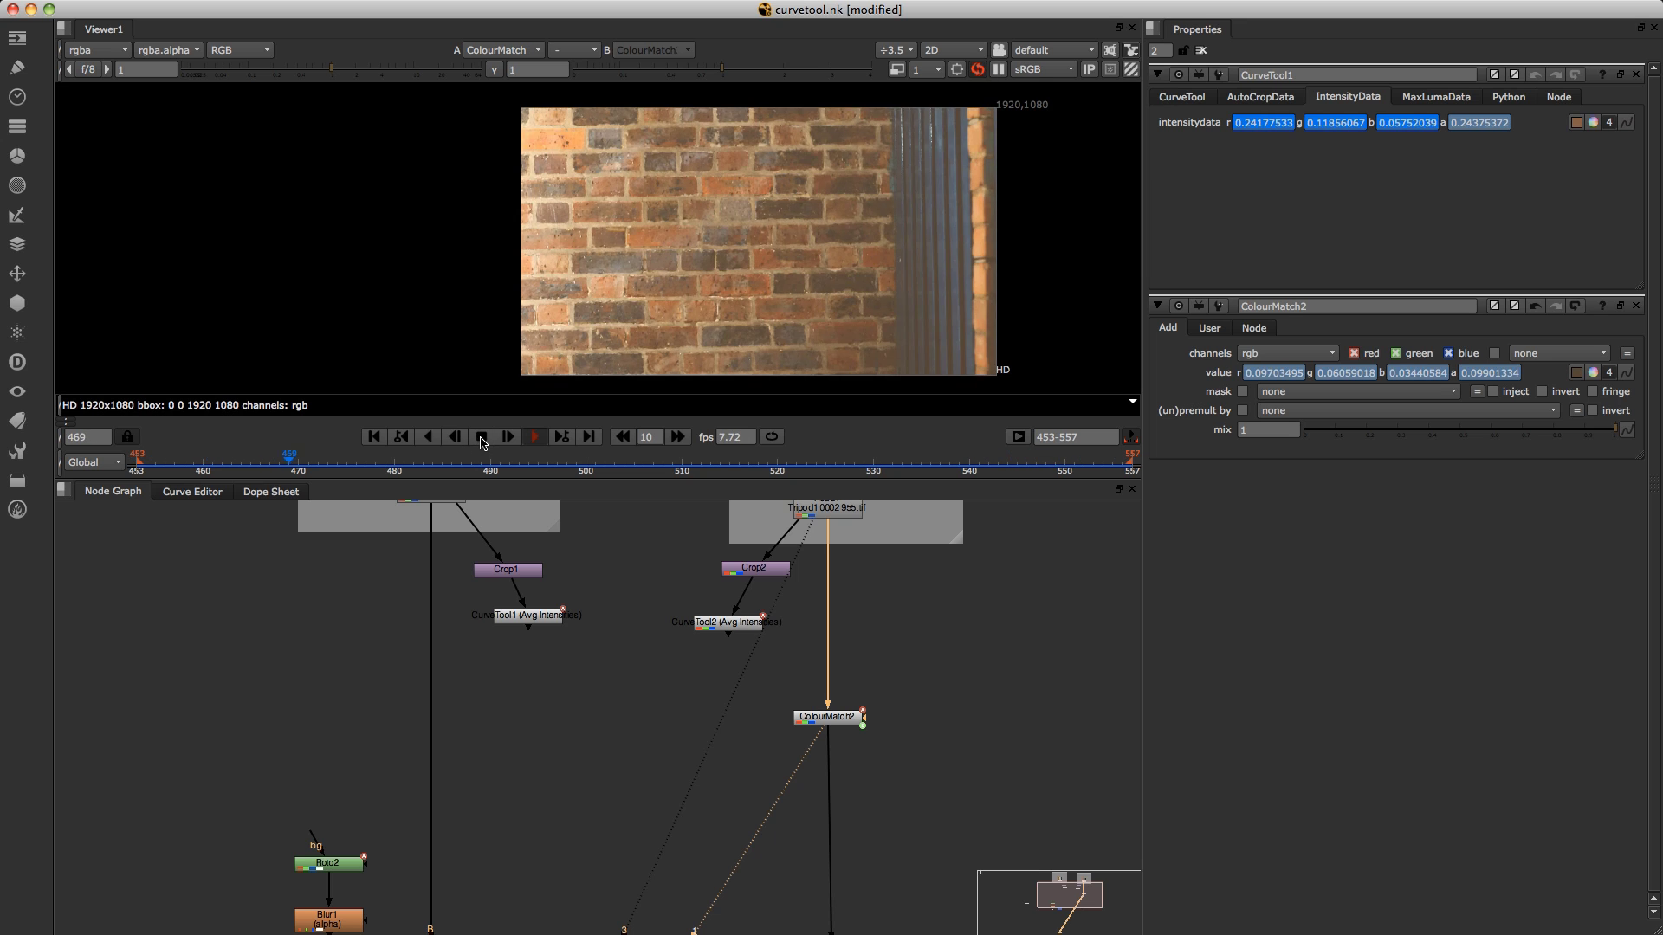
{"action": "scroll", "coordinate": [713, 546], "scroll_direction": "down", "scroll_amount": 3}
{"action": "scroll", "coordinate": [661, 632], "scroll_direction": "down", "scroll_amount": 2}
{"action": "scroll", "coordinate": [545, 731], "scroll_direction": "down", "scroll_amount": 2}
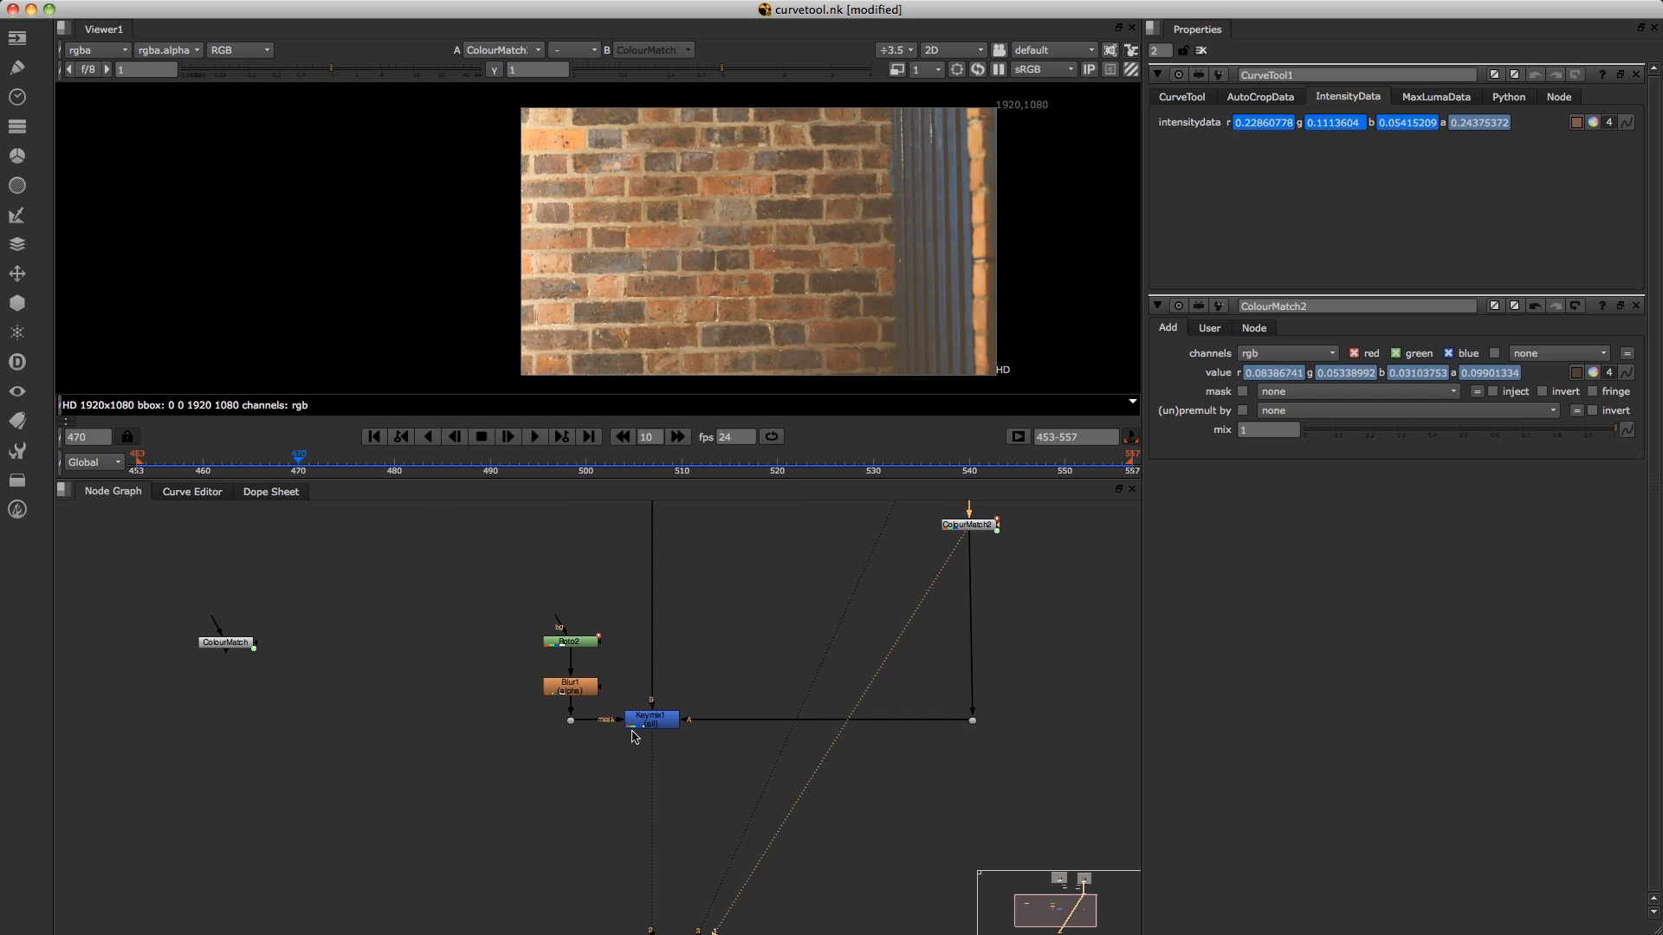
{"action": "scroll", "coordinate": [655, 736], "scroll_direction": "down", "scroll_amount": 2}
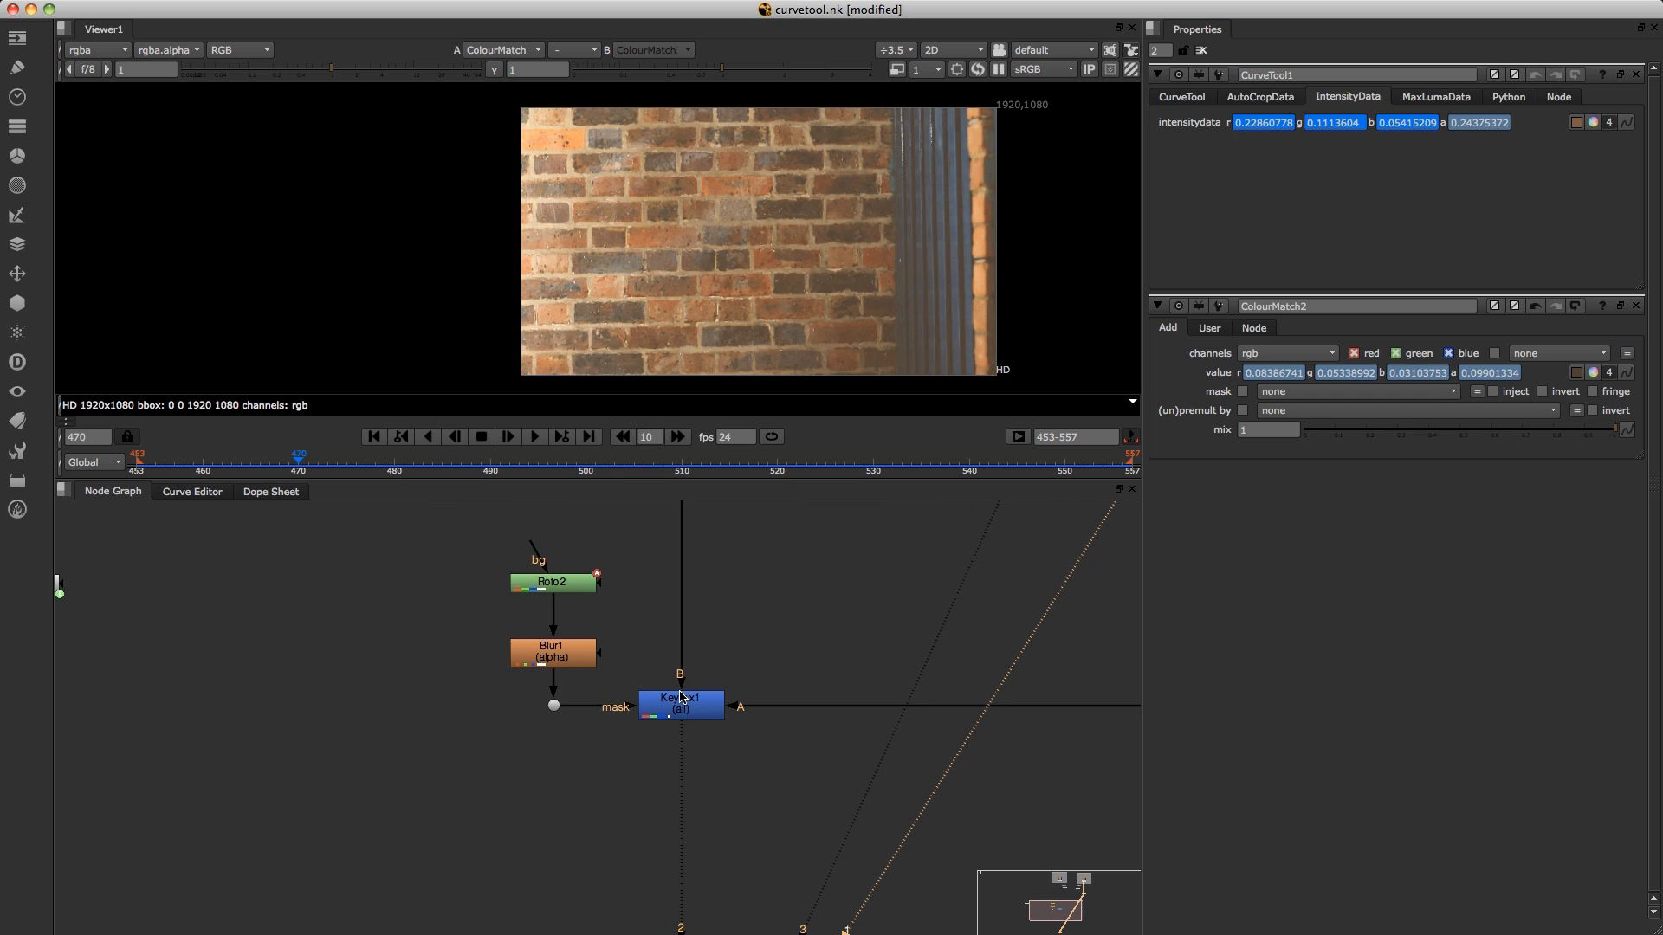
Play back the Keymix1 composite in a maximised viewer.
{"action": "left_click", "coordinate": [675, 702]}
{"action": "key", "text": "1"}
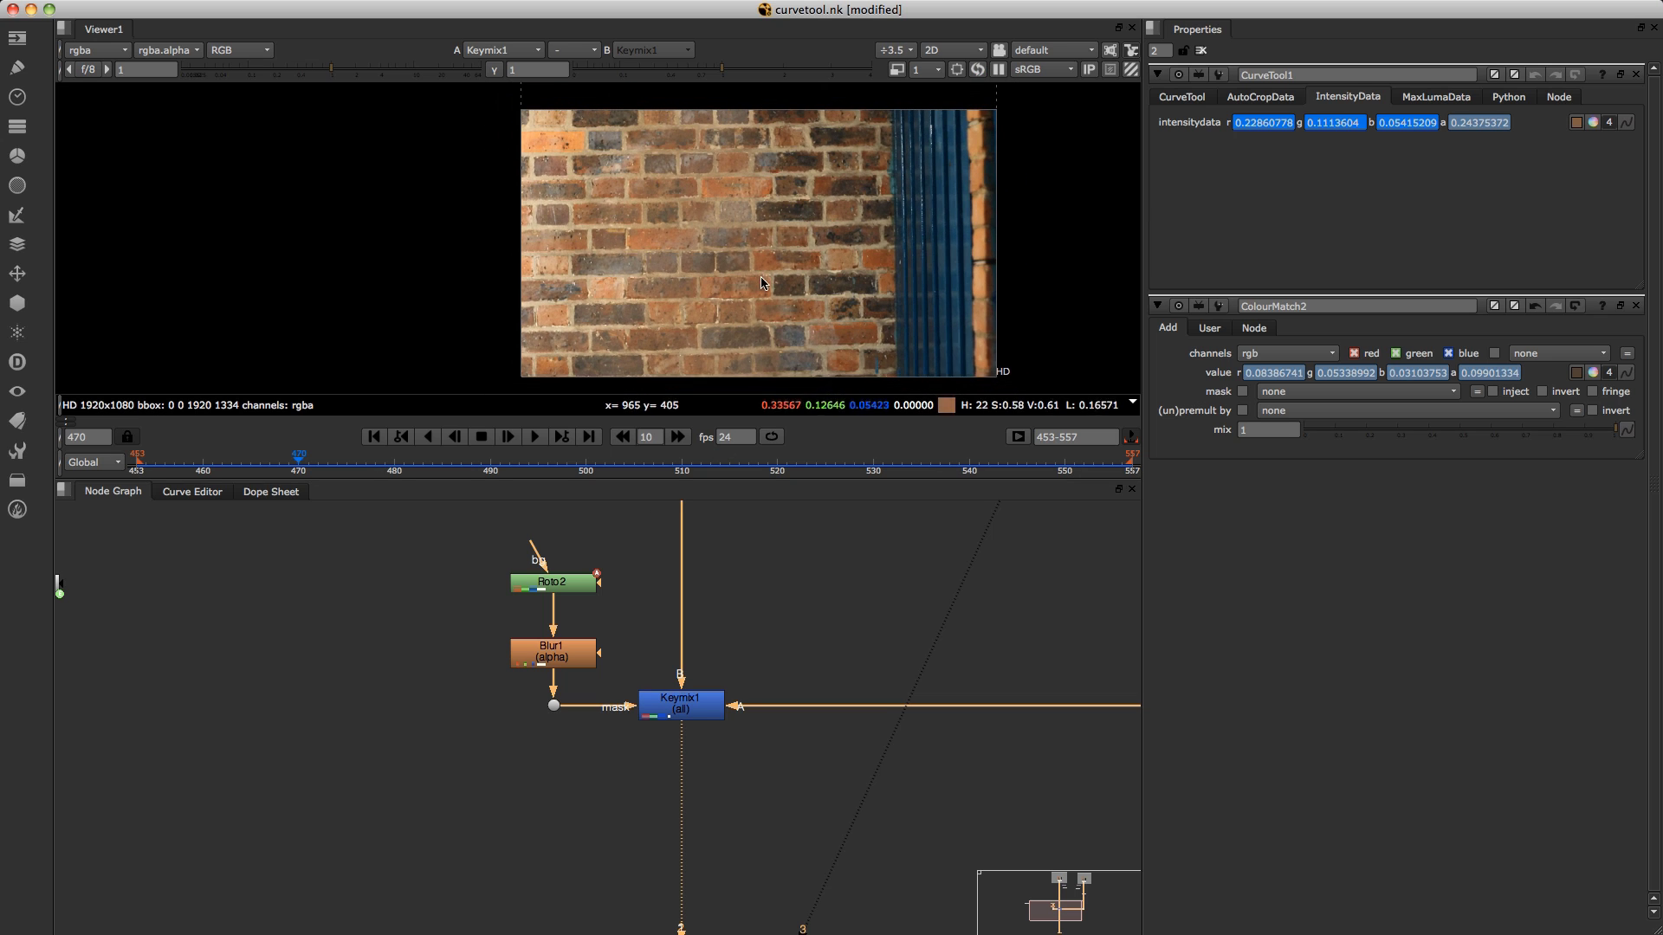
{"action": "left_click", "coordinate": [539, 438]}
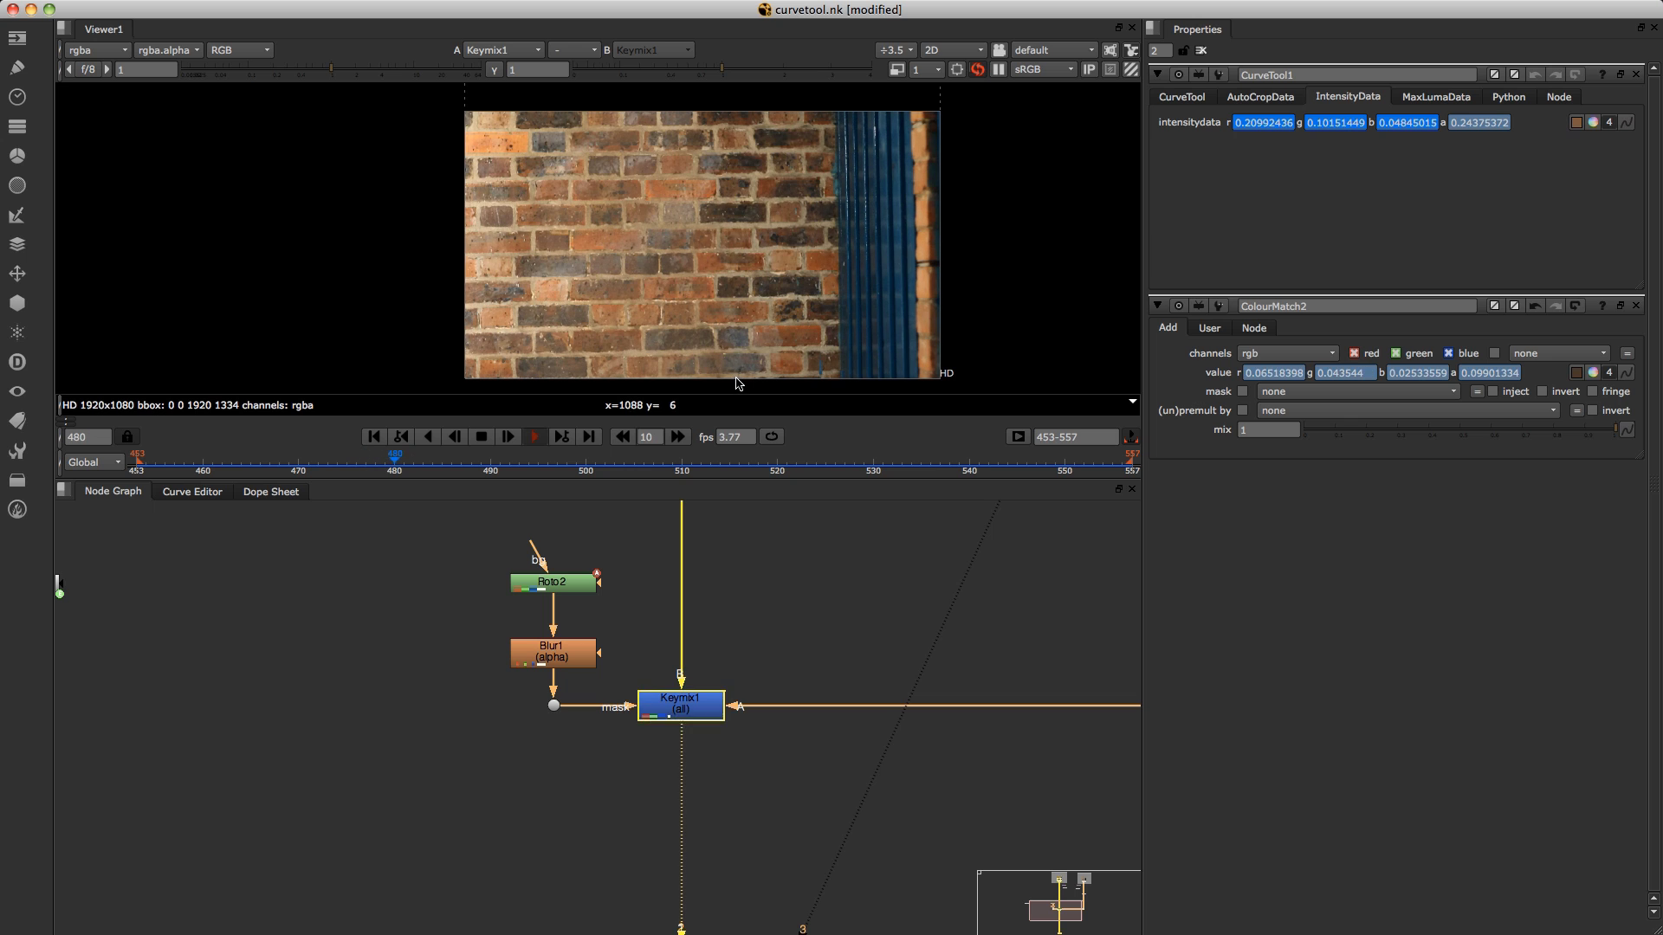
{"action": "key", "text": "space"}
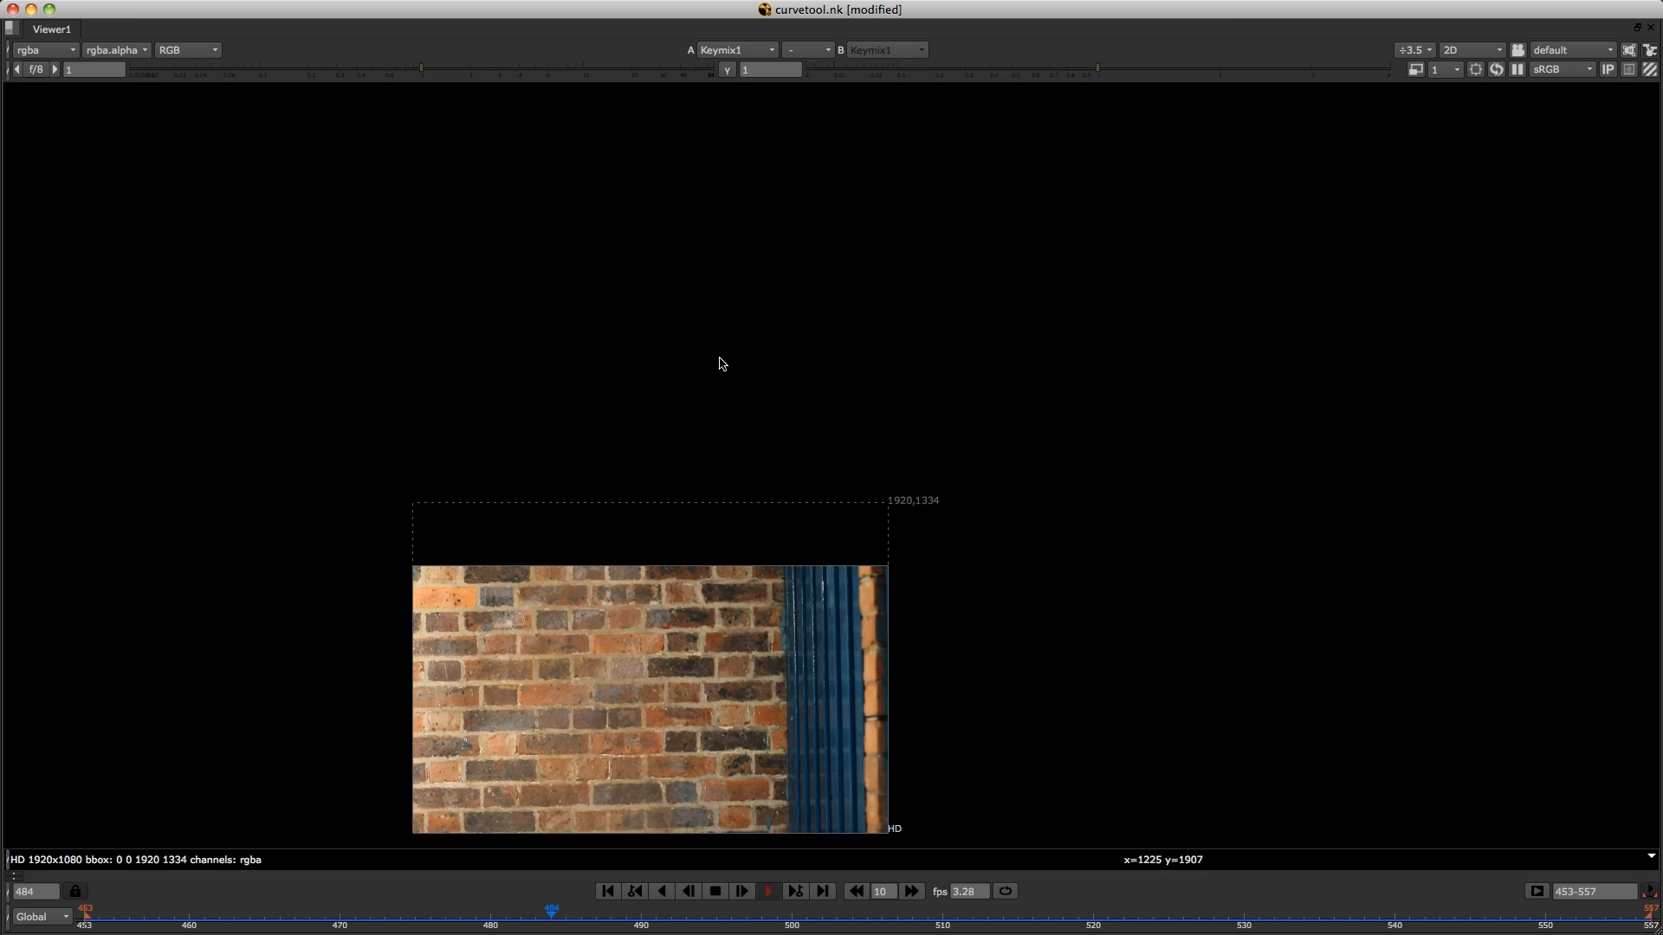
{"action": "scroll", "coordinate": [806, 403], "scroll_direction": "up", "scroll_amount": 3}
{"action": "scroll", "coordinate": [856, 384], "scroll_direction": "up", "scroll_amount": 1}
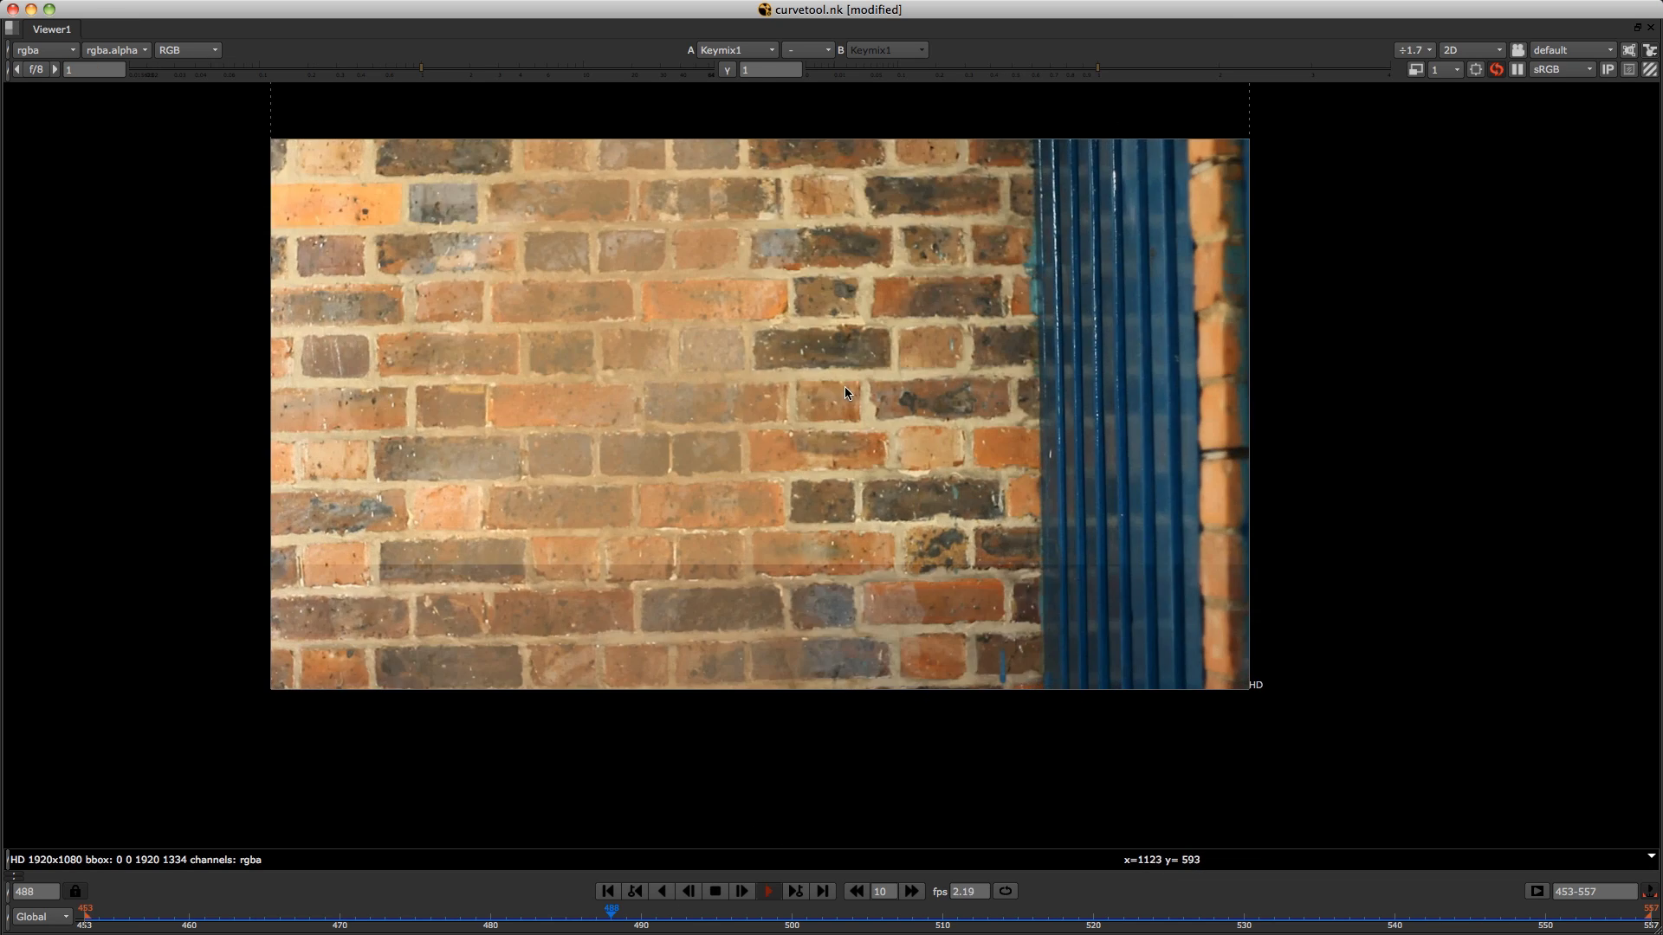
{"action": "scroll", "coordinate": [844, 385], "scroll_direction": "down", "scroll_amount": 1}
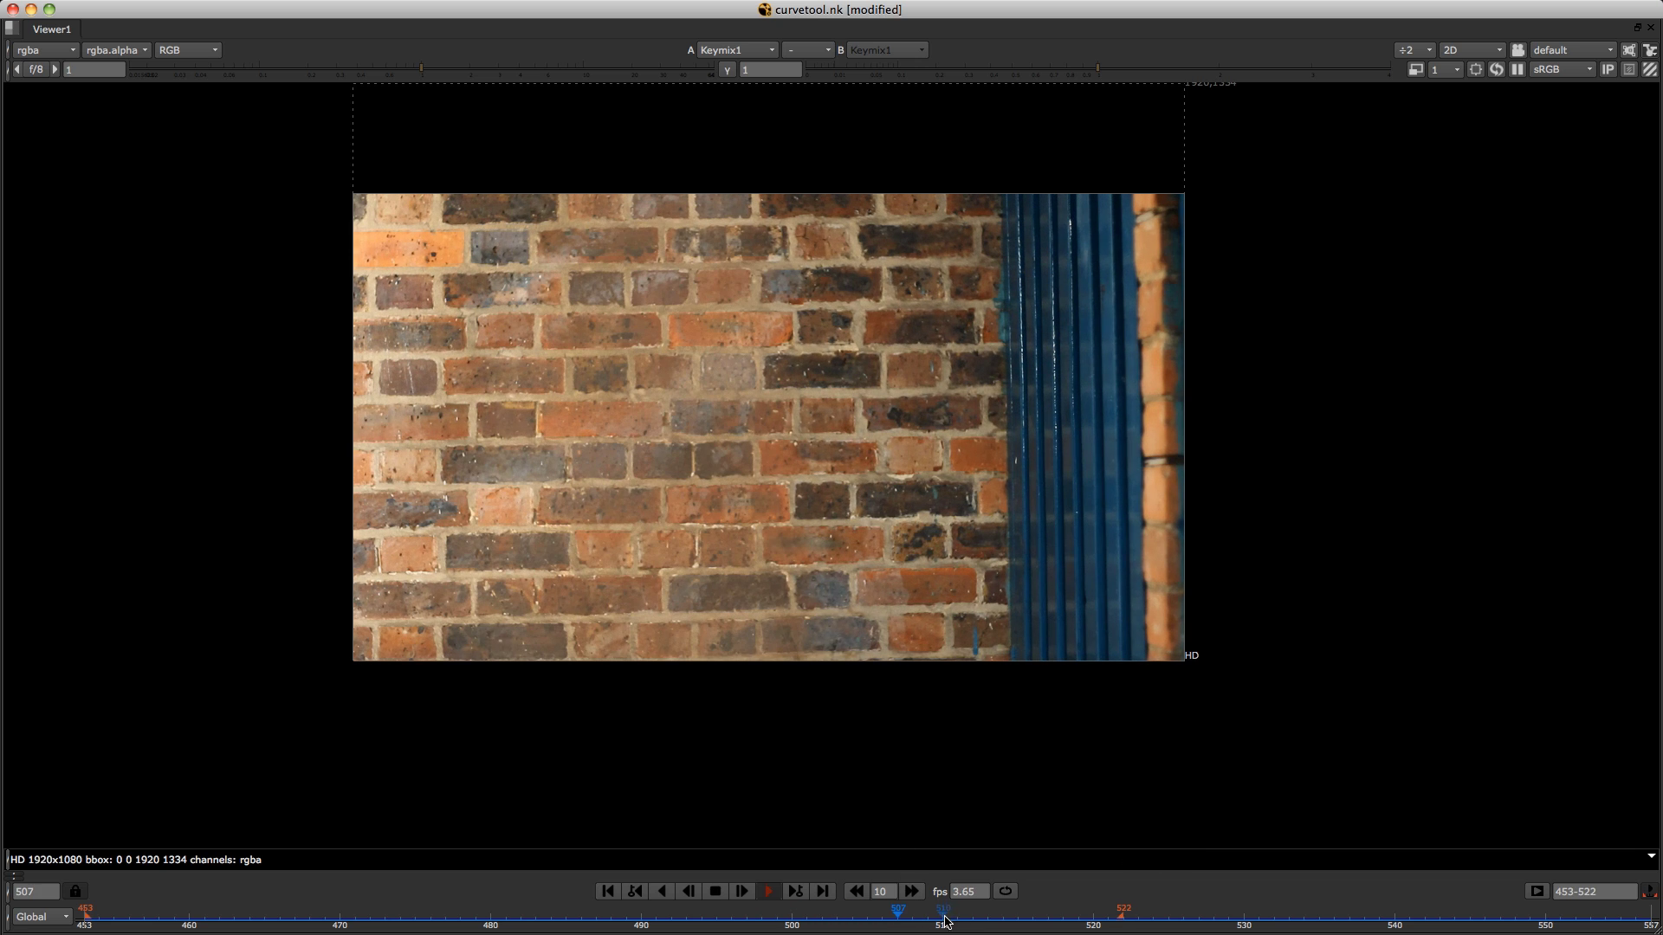
Set the playback out point to frame 484 and stop playback.
{"action": "key", "text": "o"}
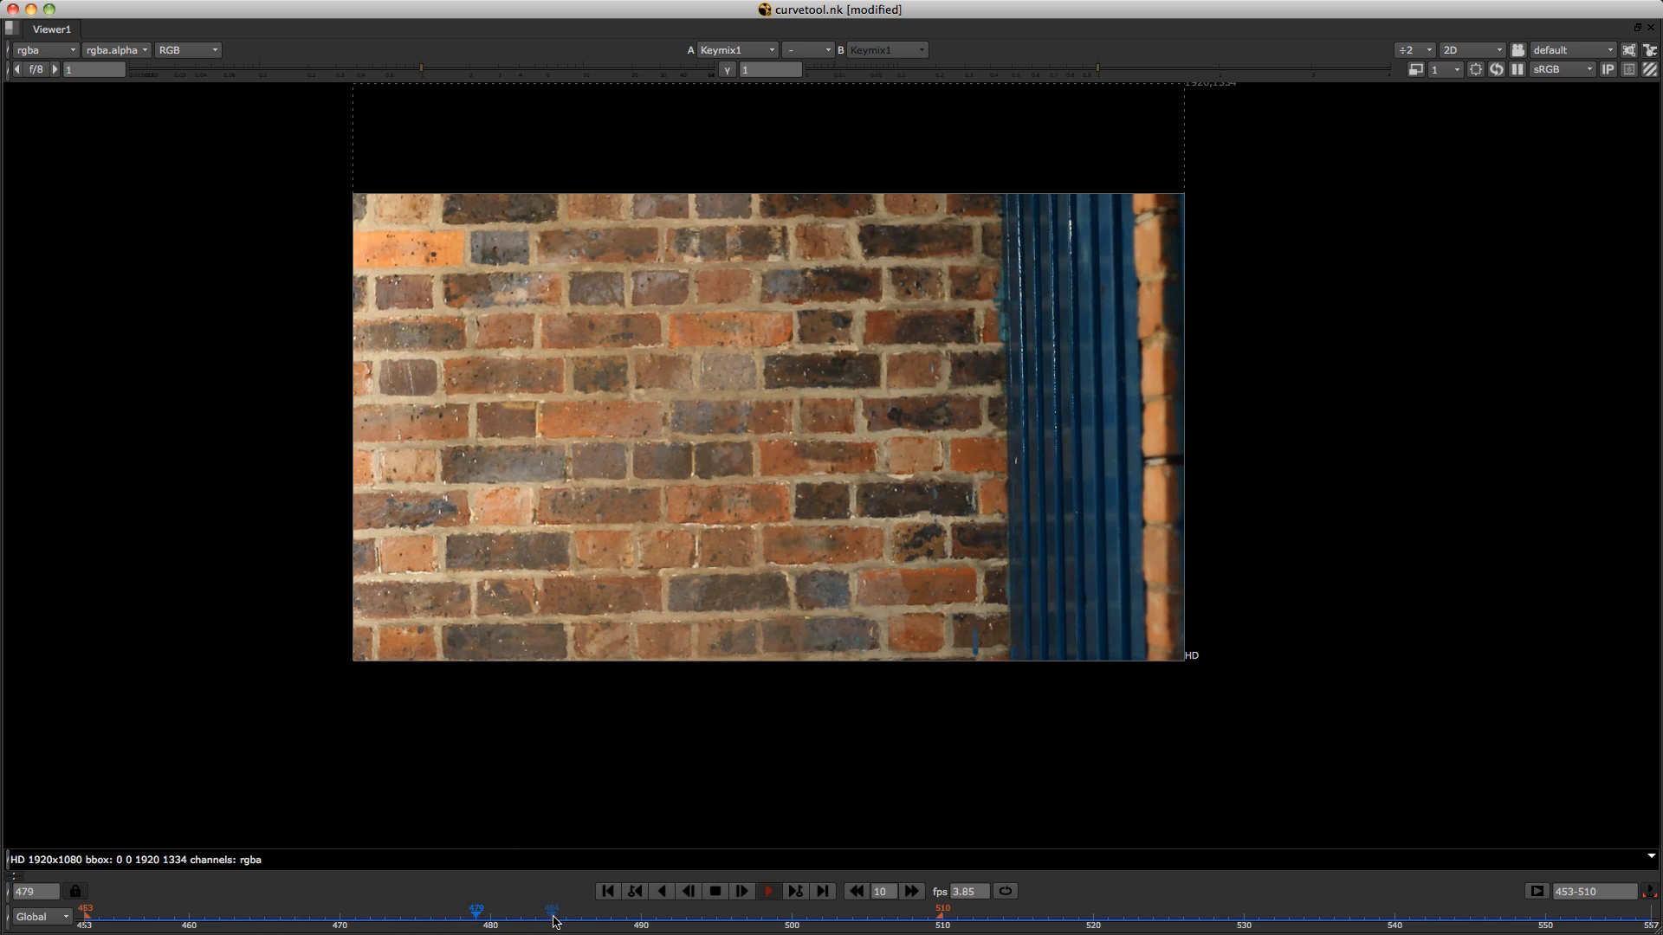
{"action": "left_click", "coordinate": [553, 923]}
{"action": "key", "text": "o"}
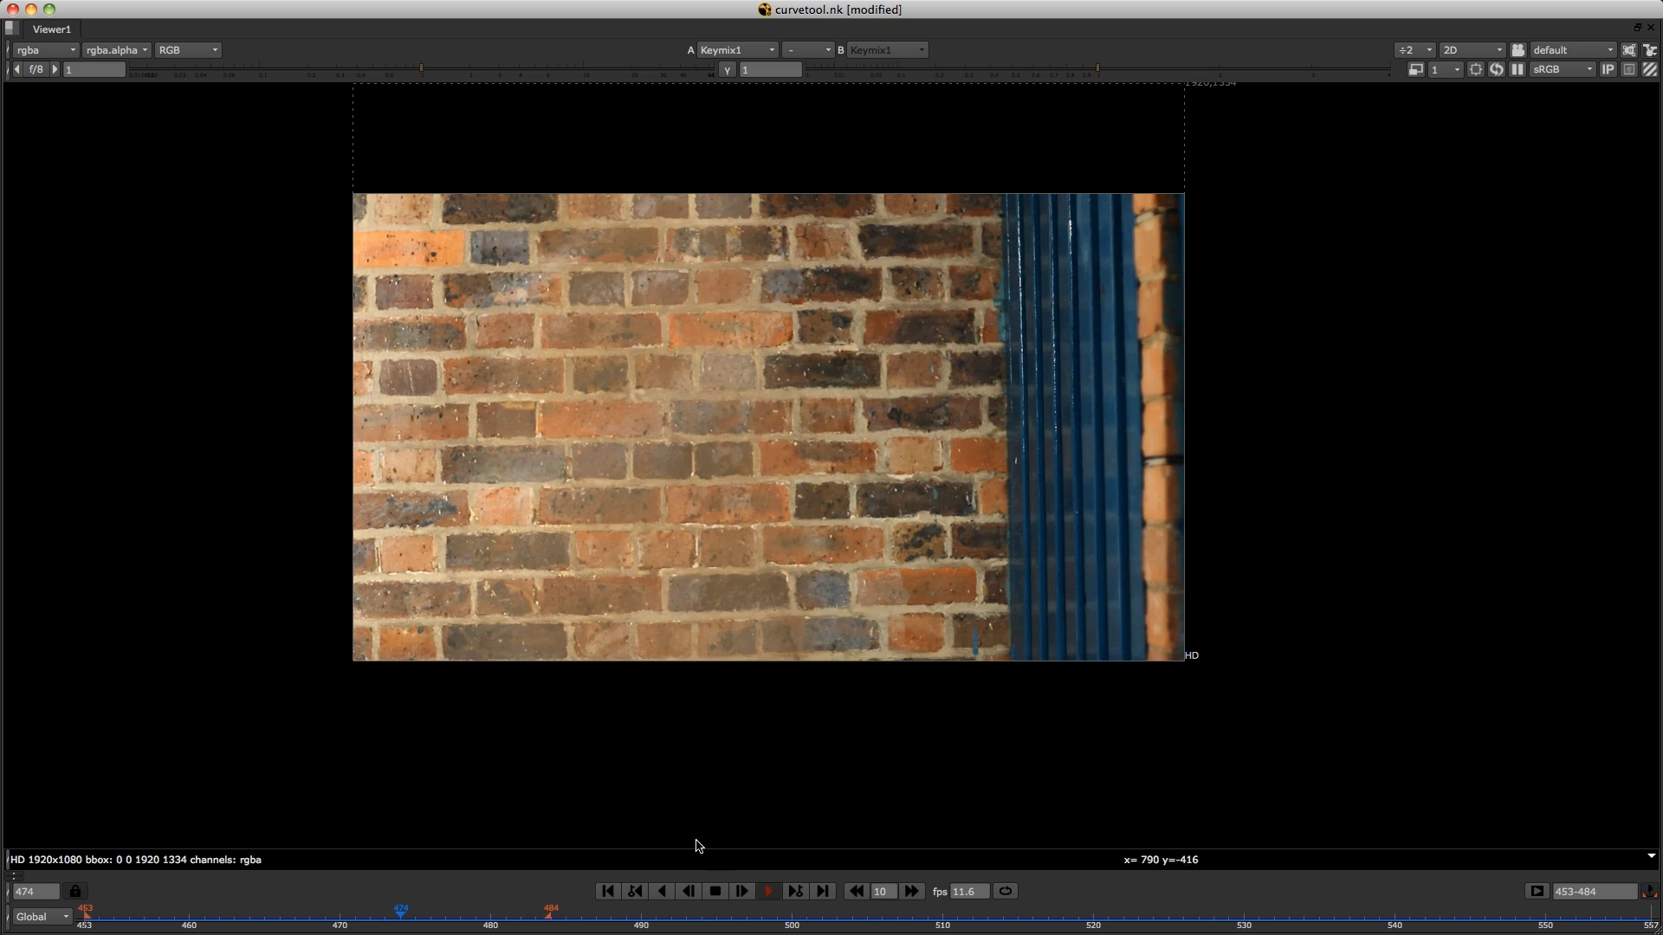
{"action": "left_click", "coordinate": [717, 891]}
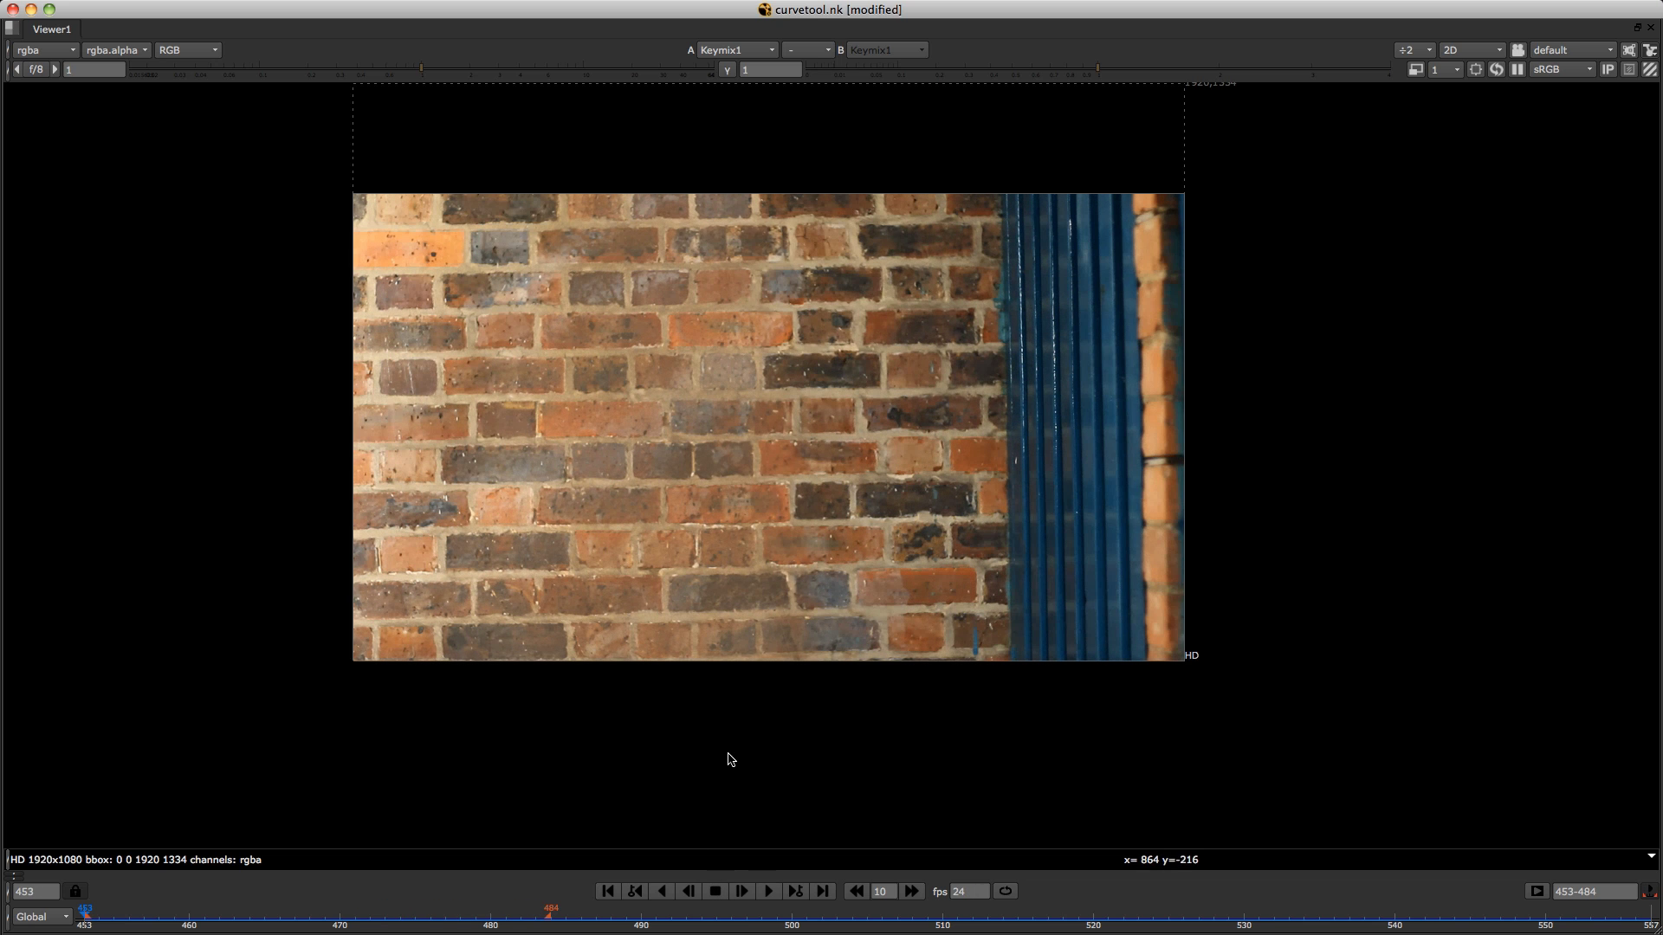